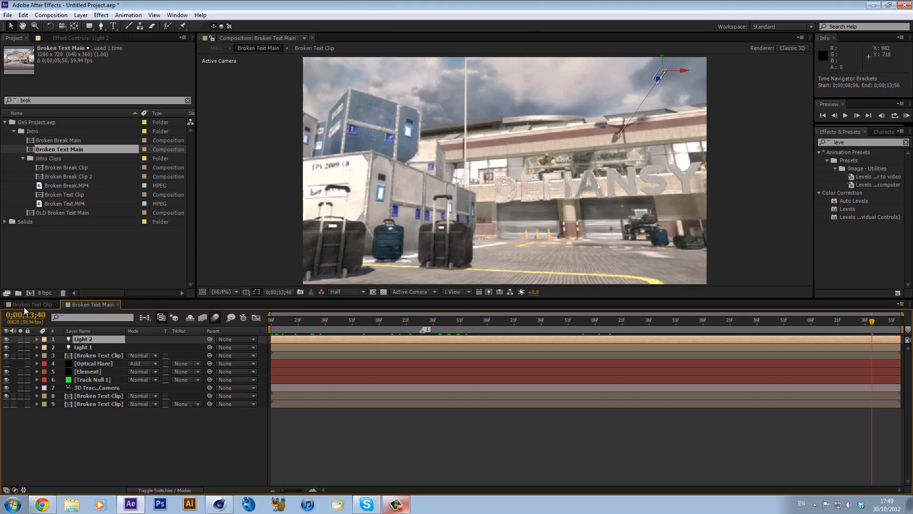
- Open the Broken Text Clip composition and review its footage along the timeline
{"action": "left_click", "coordinate": [23, 307]}
{"action": "left_click", "coordinate": [417, 337]}
{"action": "left_click_drag", "start_coordinate": [318, 319], "coordinate": [667, 315]}
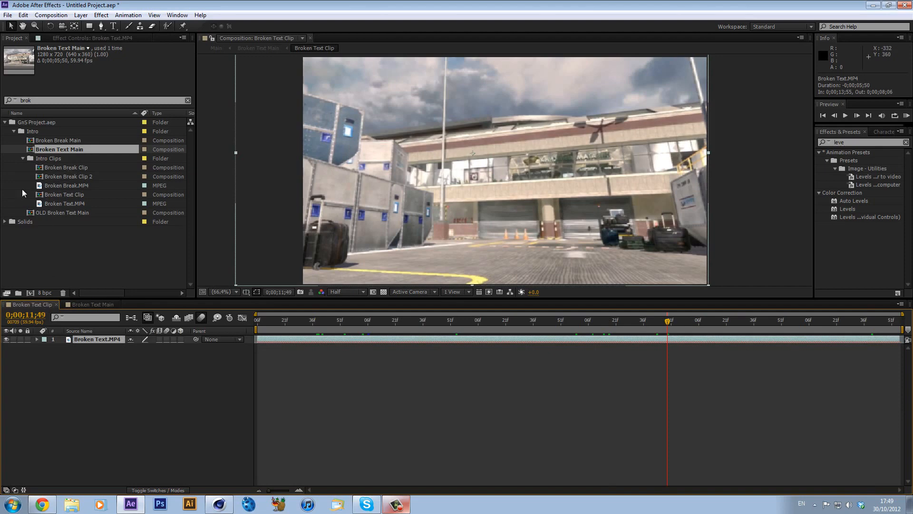
- Create a new composition from Broken Text Clip and duplicate its layer at the start of the timeline
{"action": "left_click", "coordinate": [69, 170]}
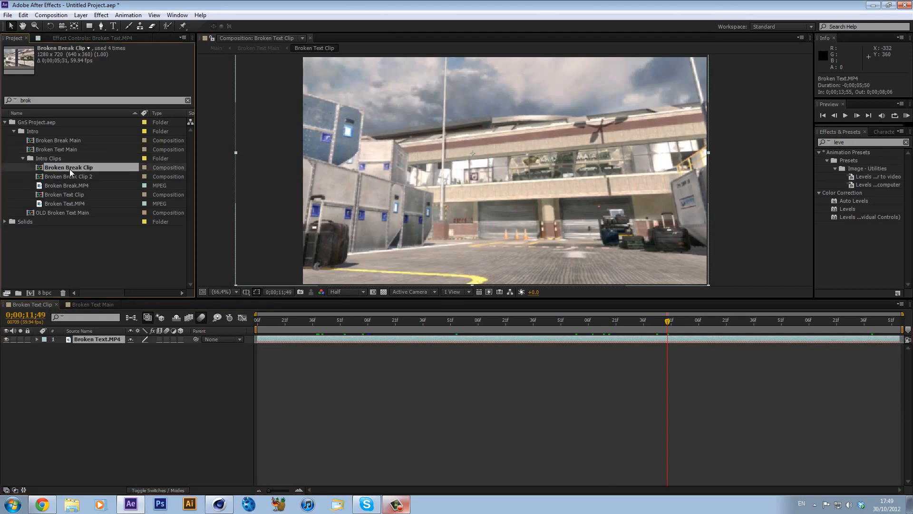
{"action": "left_click_drag", "start_coordinate": [76, 195], "coordinate": [30, 293]}
{"action": "mouse_move", "coordinate": [292, 319]}
{"action": "left_mouse_down"}
{"action": "mouse_move", "coordinate": [560, 320]}
{"action": "mouse_move", "coordinate": [303, 320]}
{"action": "left_mouse_up"}
{"action": "key", "text": "Home"}
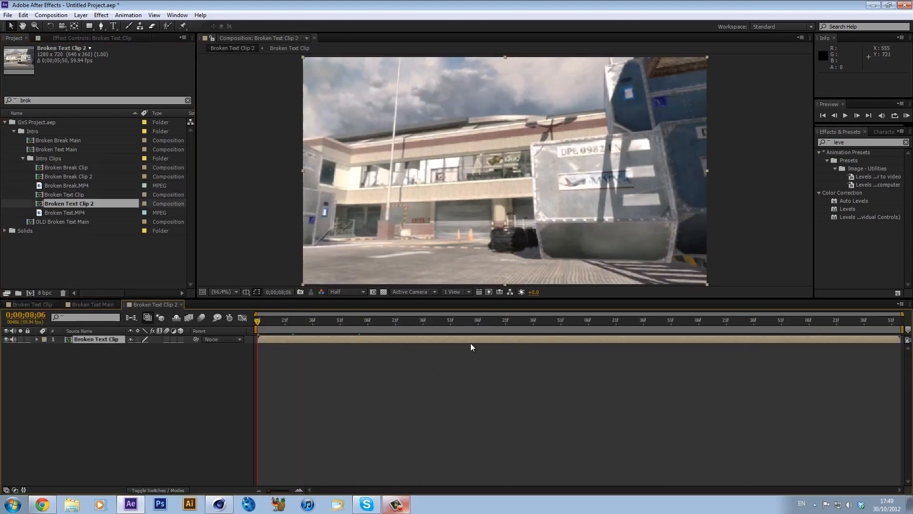
{"action": "key", "text": "ctrl+d"}
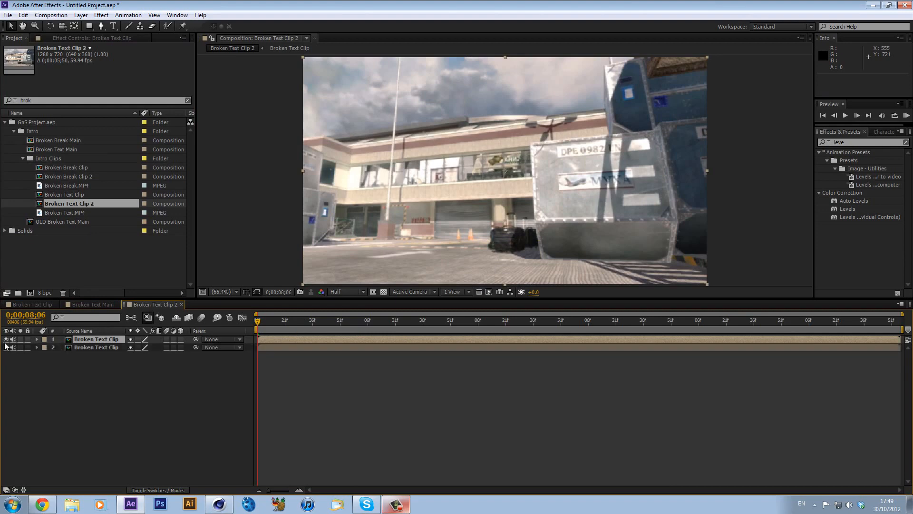
- Apply Fast Blur to the lower Broken Text Clip layer with Blurriness 10 and Repeat Edge Pixels enabled
{"action": "left_click", "coordinate": [60, 349]}
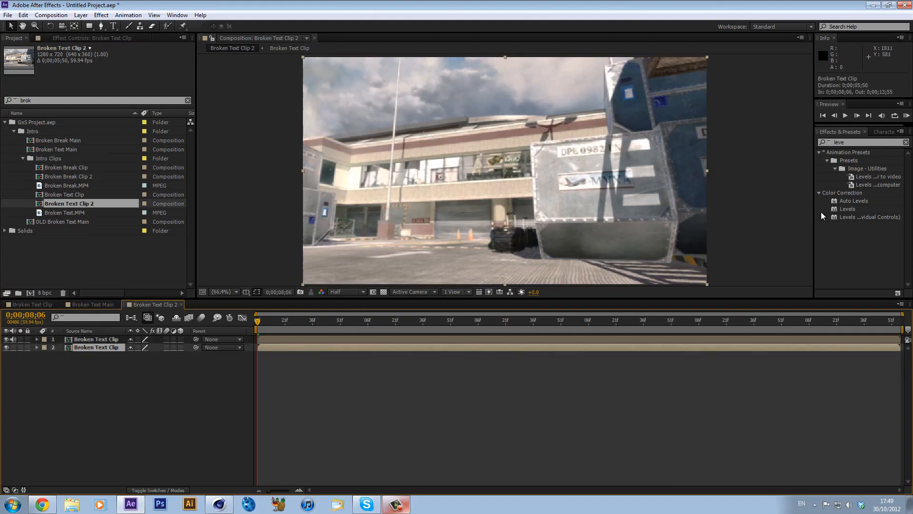
{"action": "left_click", "coordinate": [863, 142]}
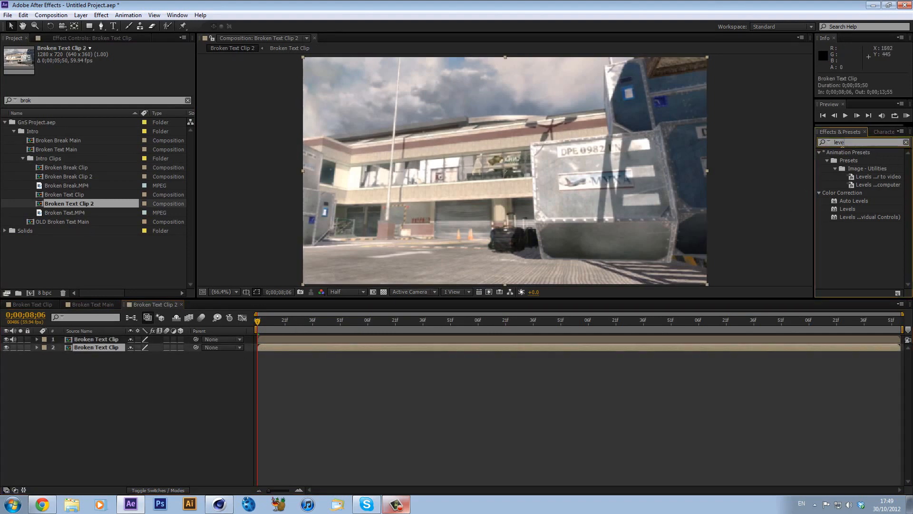
{"action": "type", "text": "fast"}
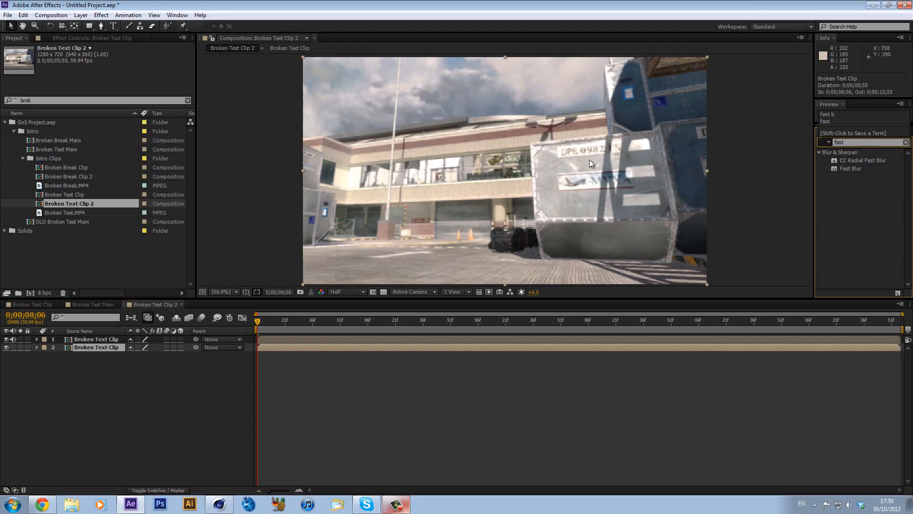
{"action": "left_click_drag", "start_coordinate": [850, 170], "coordinate": [625, 349]}
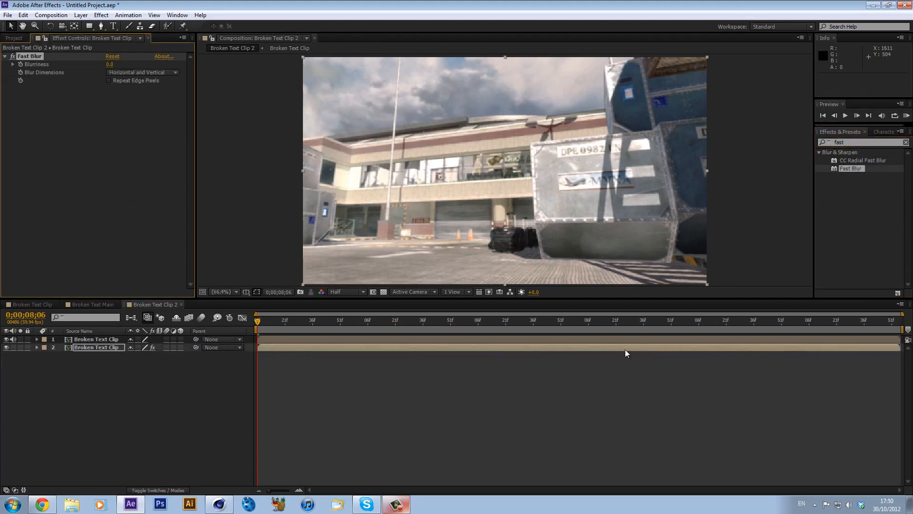
{"action": "left_click", "coordinate": [110, 65]}
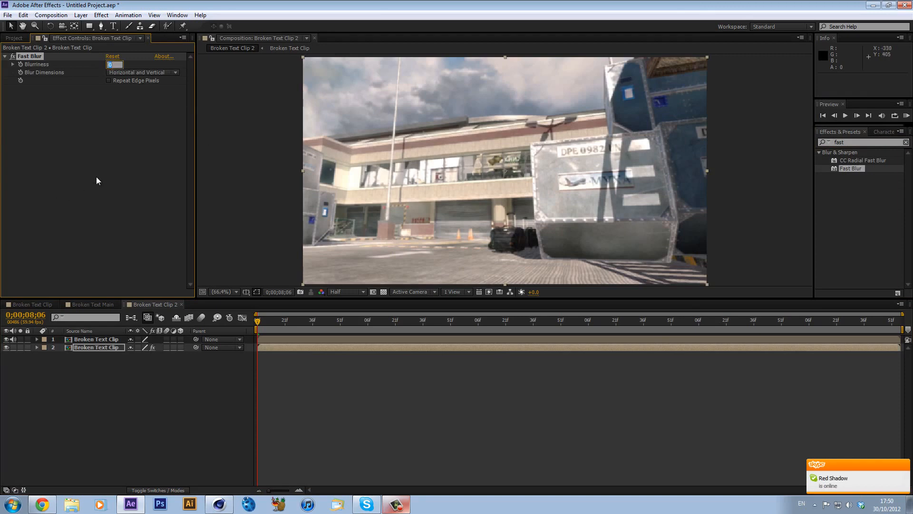
{"action": "type", "text": "10"}
{"action": "key", "text": "Return"}
{"action": "left_click", "coordinate": [132, 81]}
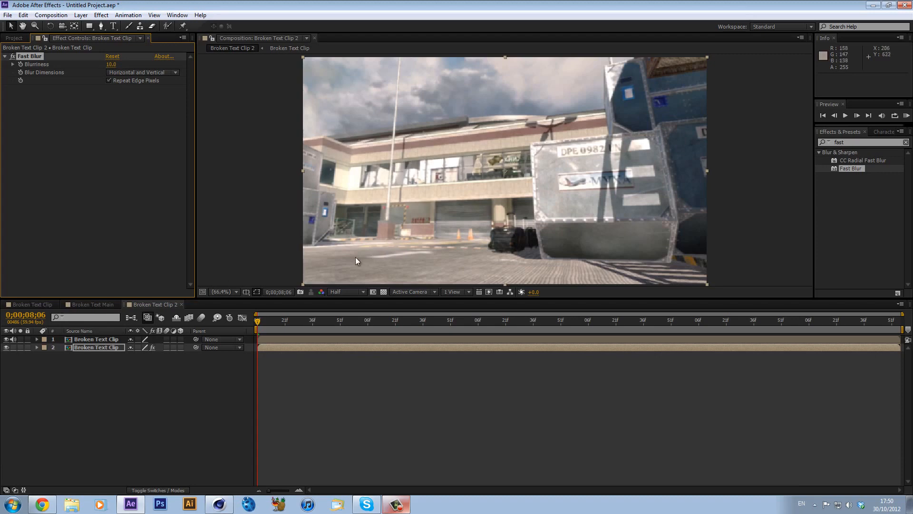
- Copy the 3D tracker camera and Track Null 1 from Broken Text Main into Broken Text Clip 2, with the camera on top
{"action": "left_click", "coordinate": [78, 305]}
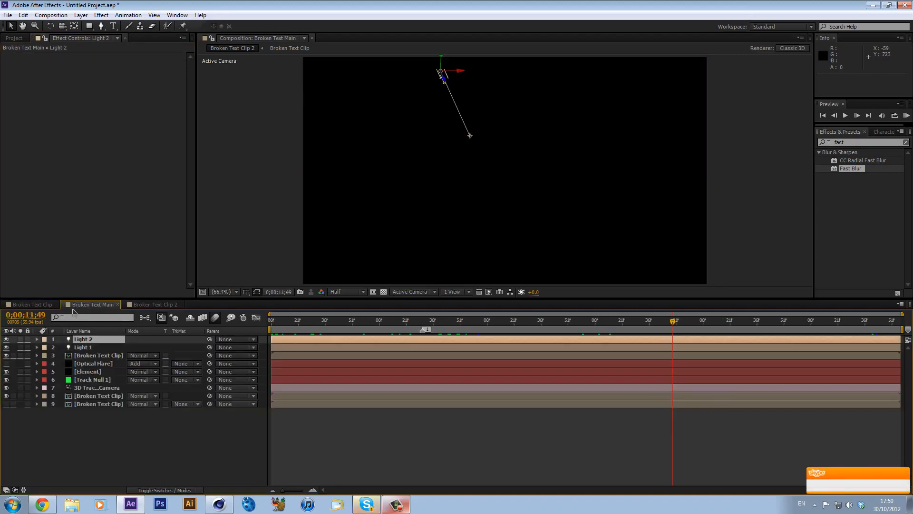
{"action": "left_click", "coordinate": [109, 355]}
{"action": "left_click", "coordinate": [106, 385]}
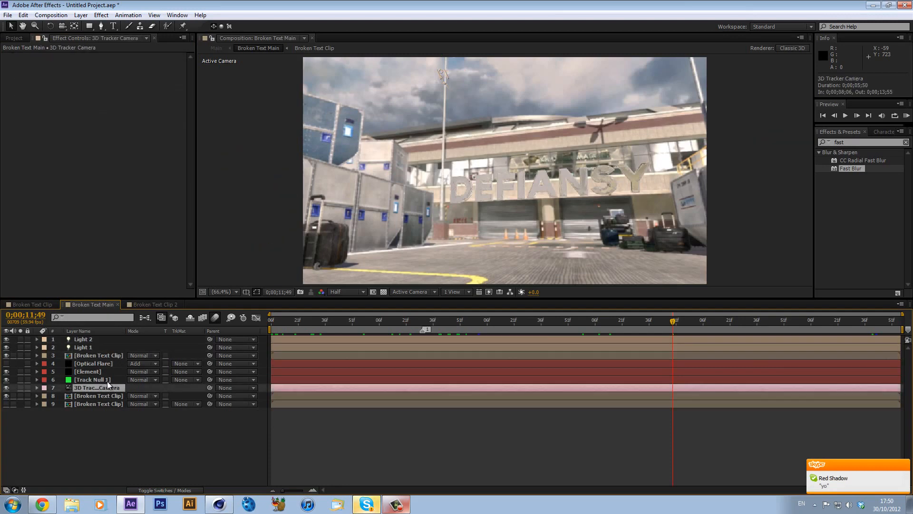
{"action": "left_click", "coordinate": [107, 382], "text": "ctrl"}
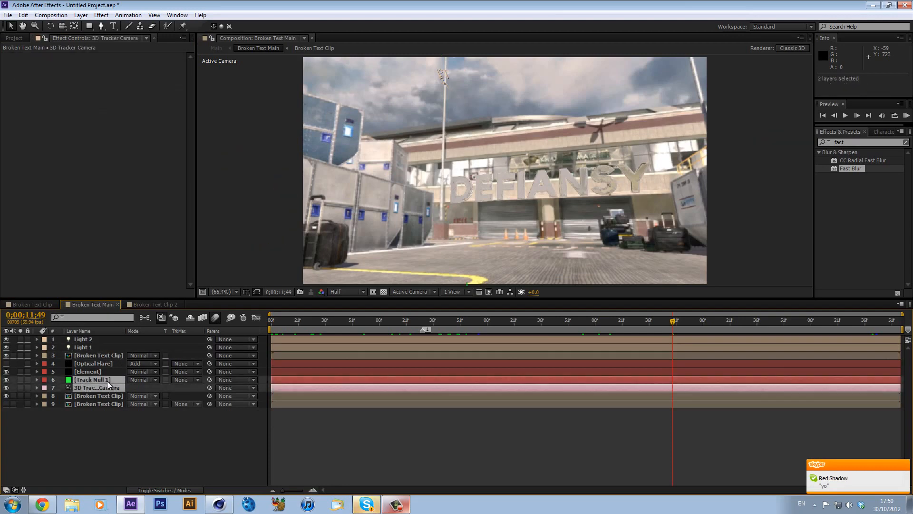
{"action": "key", "text": "ctrl+c"}
{"action": "left_click", "coordinate": [153, 304]}
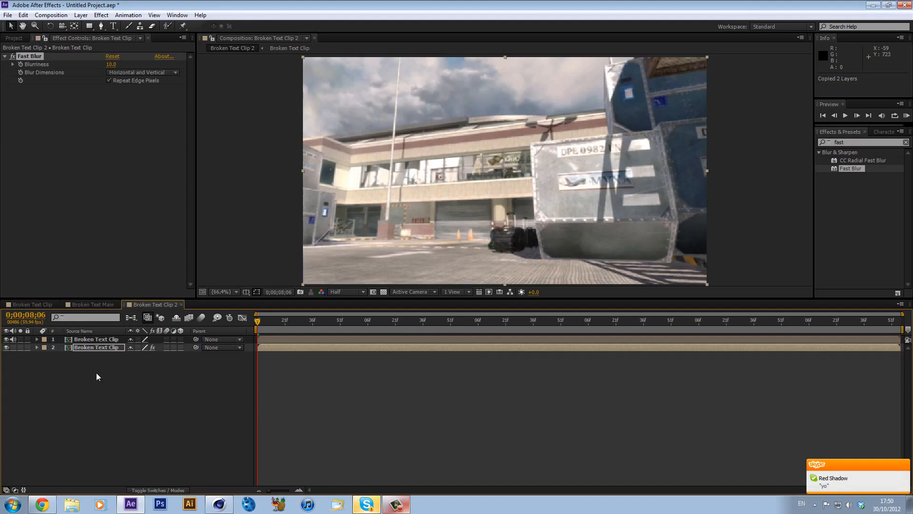
{"action": "key", "text": "ctrl+v"}
{"action": "mouse_move", "coordinate": [95, 349]}
{"action": "left_mouse_down"}
{"action": "mouse_move", "coordinate": [99, 361]}
{"action": "mouse_move", "coordinate": [102, 337]}
{"action": "left_mouse_up"}
{"action": "left_click", "coordinate": [127, 385]}
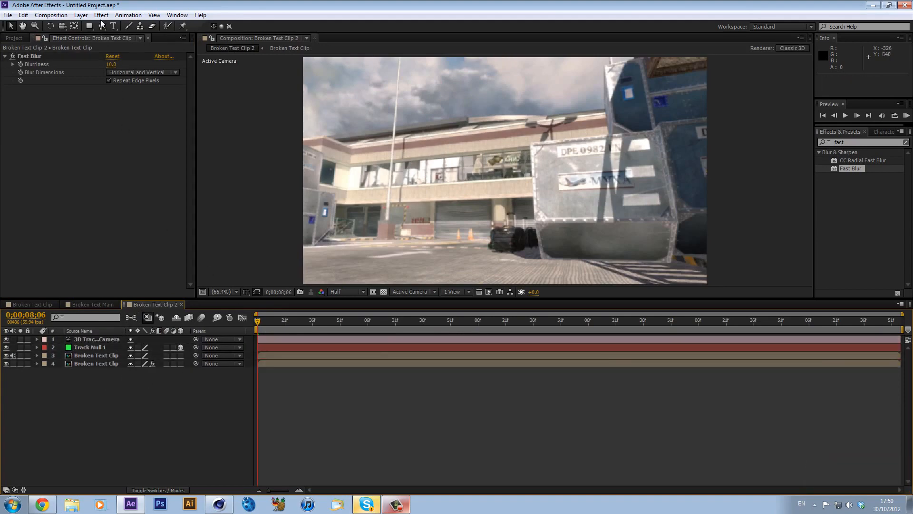
- Add a gray 1280 x 720 px solid and a null object to Broken Text Clip 2
{"action": "left_click", "coordinate": [81, 15]}
{"action": "mouse_move", "coordinate": [95, 26]}
{"action": "left_click", "coordinate": [269, 36]}
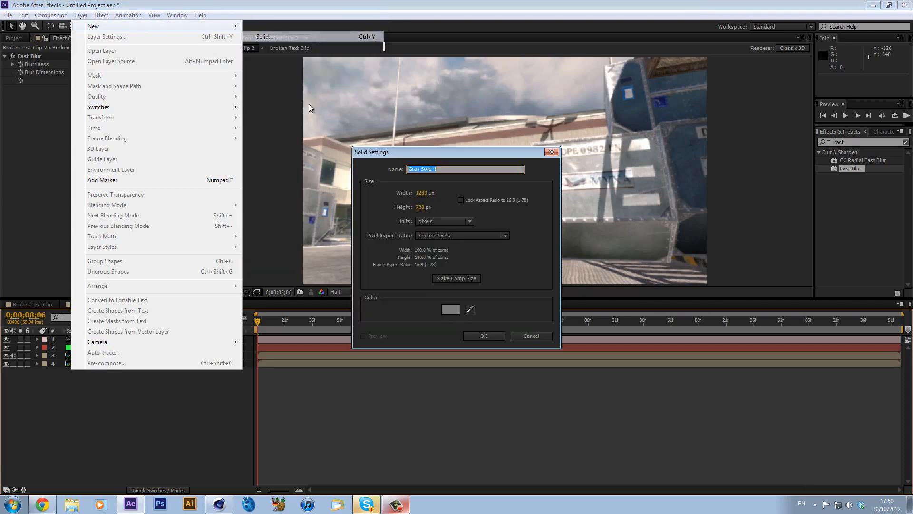
{"action": "key", "text": "Return"}
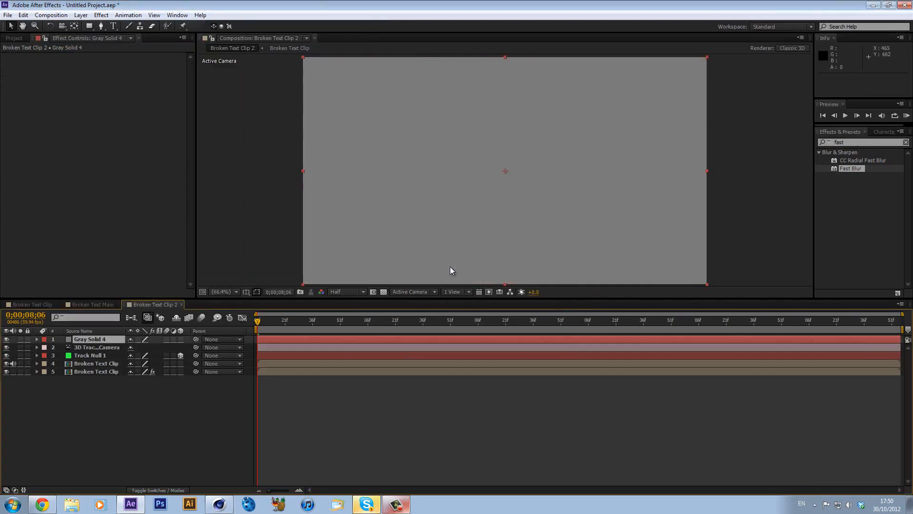
{"action": "left_click", "coordinate": [81, 15]}
{"action": "mouse_move", "coordinate": [142, 26]}
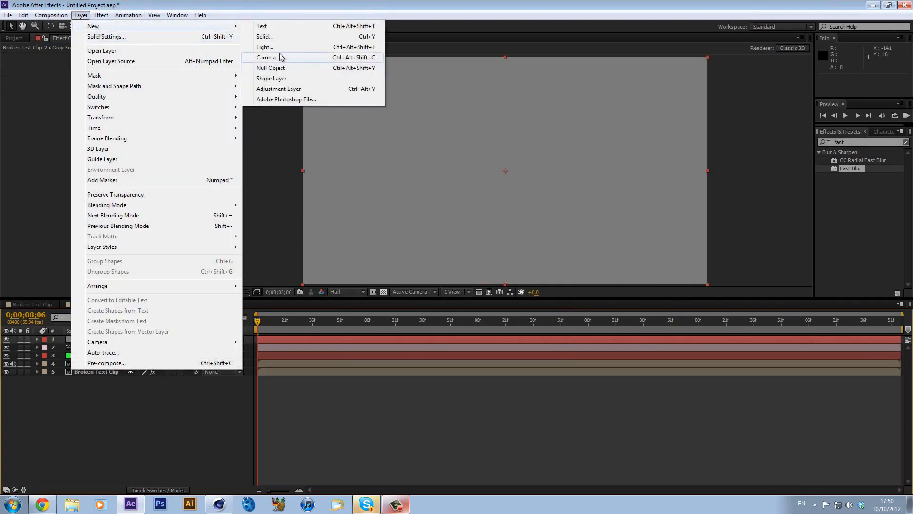
{"action": "left_click", "coordinate": [279, 67]}
- Apply the Grid effect to the gray solid and make both the solid and the null 3D layers
{"action": "left_click", "coordinate": [875, 144]}
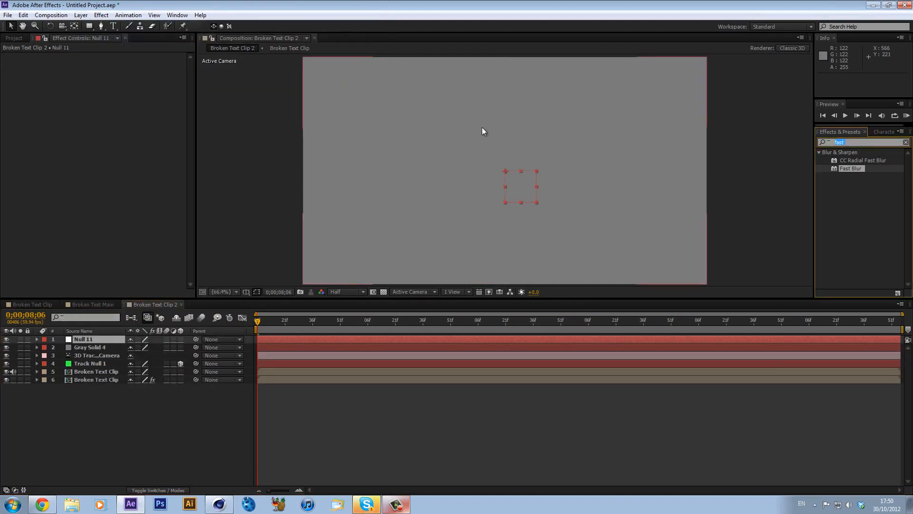
{"action": "type", "text": "grid"}
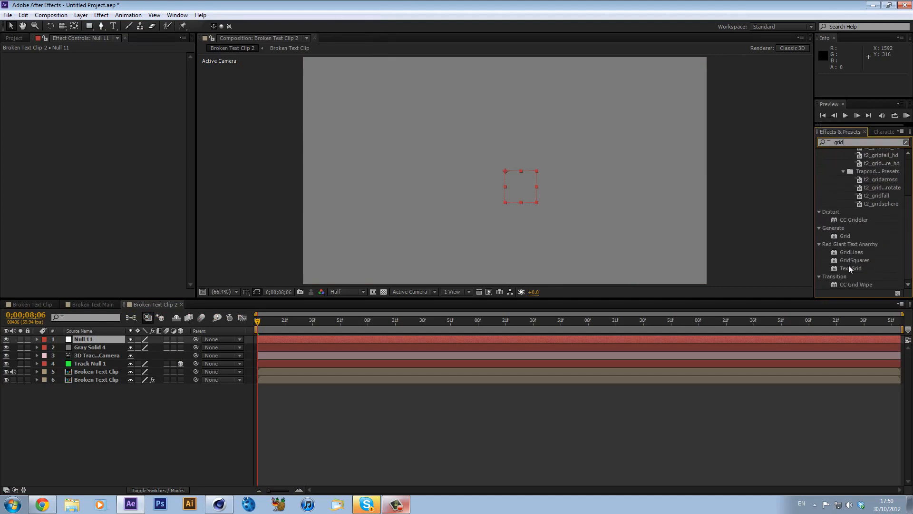
{"action": "left_click_drag", "start_coordinate": [845, 235], "coordinate": [121, 347]}
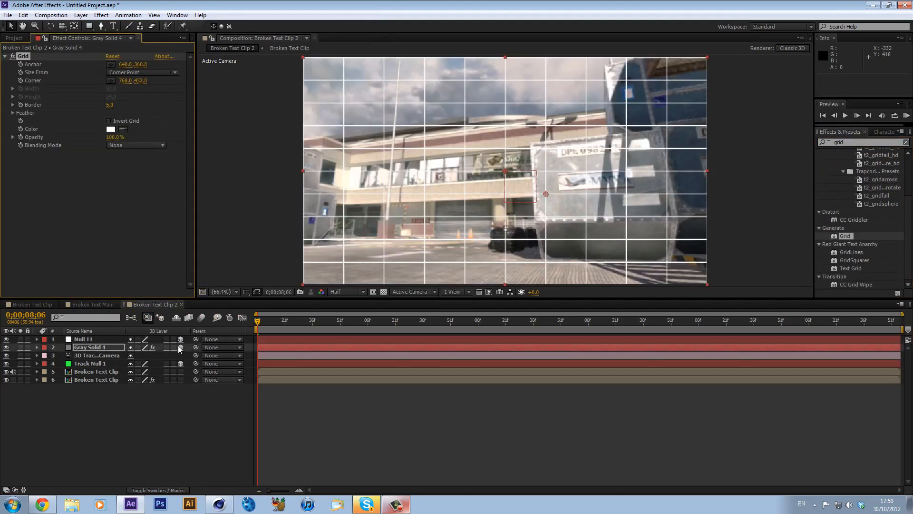
{"action": "left_click_drag", "start_coordinate": [180, 338], "coordinate": [180, 347]}
{"action": "left_click_drag", "start_coordinate": [326, 325], "coordinate": [397, 325]}
{"action": "left_click", "coordinate": [83, 339]}
{"action": "key", "text": "r"}
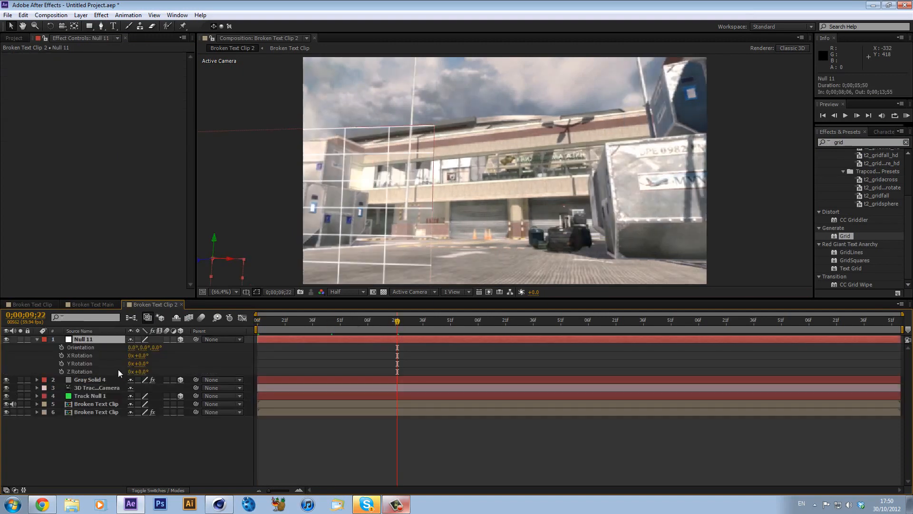
{"action": "left_click", "coordinate": [140, 355]}
{"action": "type", "text": "90"}
{"action": "key", "text": "Return"}
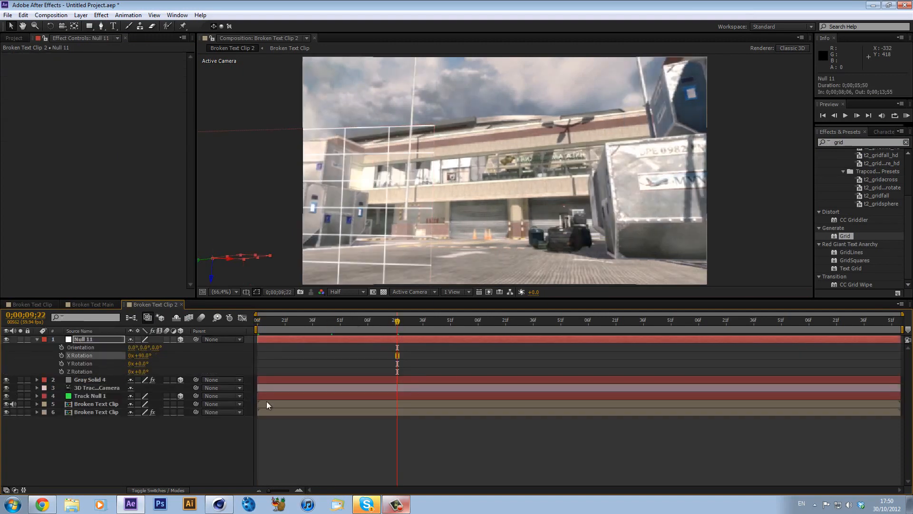
{"action": "left_click_drag", "start_coordinate": [284, 325], "coordinate": [311, 323]}
{"action": "left_click", "coordinate": [148, 356]}
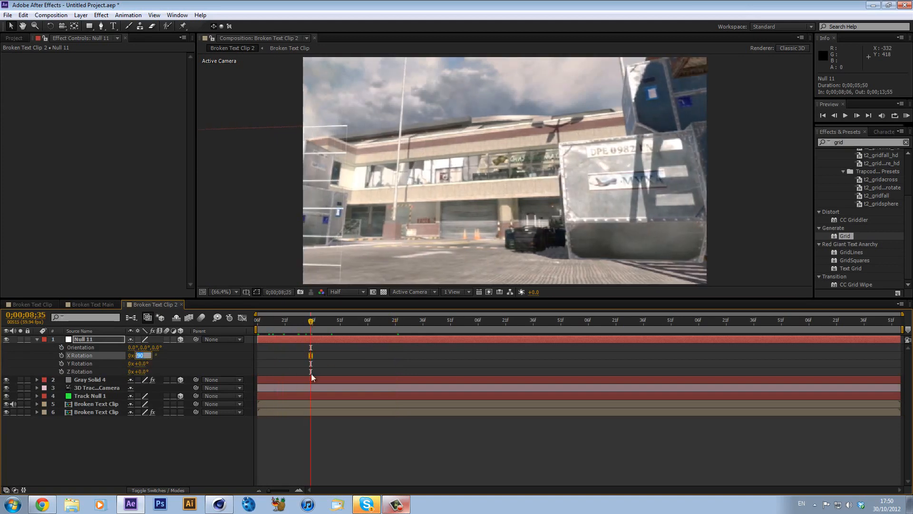
{"action": "type", "text": "0#]"}
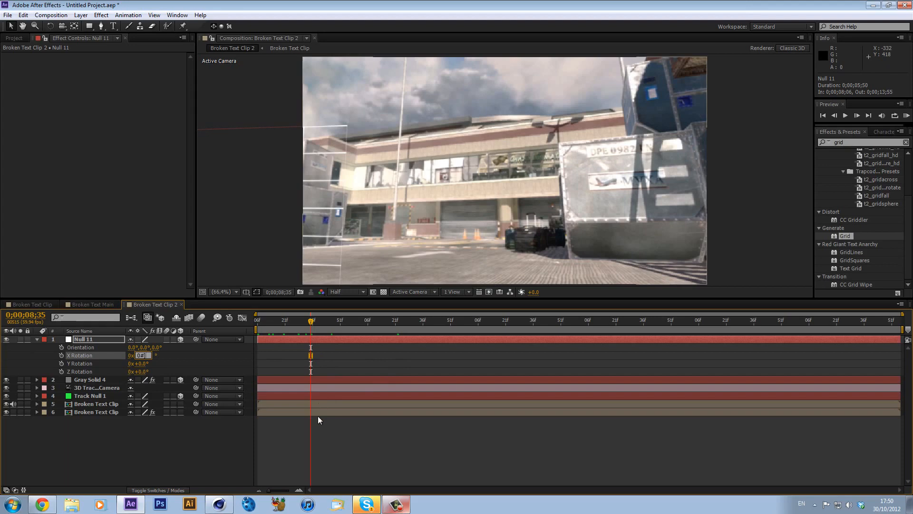
{"action": "key", "text": "Return"}
- Set the gray solid's X Rotation to 90° to lay the grid flat along the ground
{"action": "left_click", "coordinate": [101, 379]}
{"action": "key", "text": "r"}
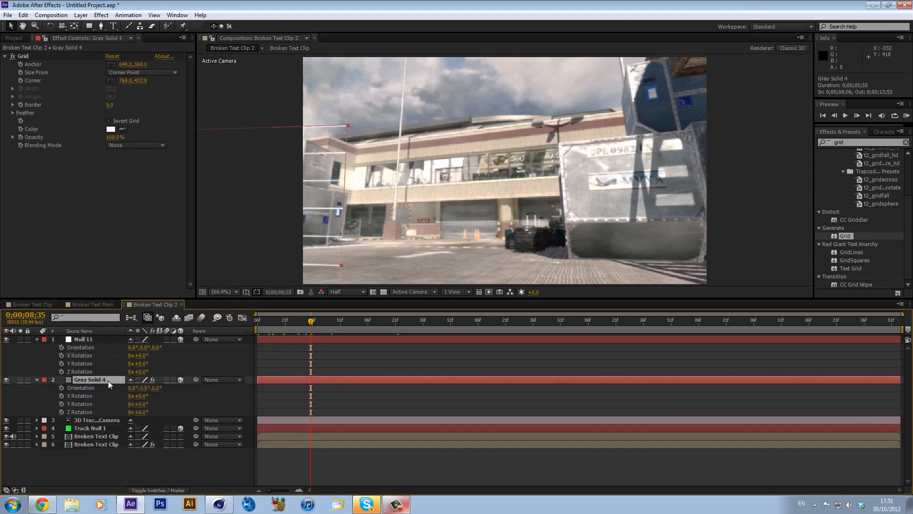
{"action": "left_click", "coordinate": [141, 395]}
{"action": "type", "text": "90"}
{"action": "key", "text": "Return"}
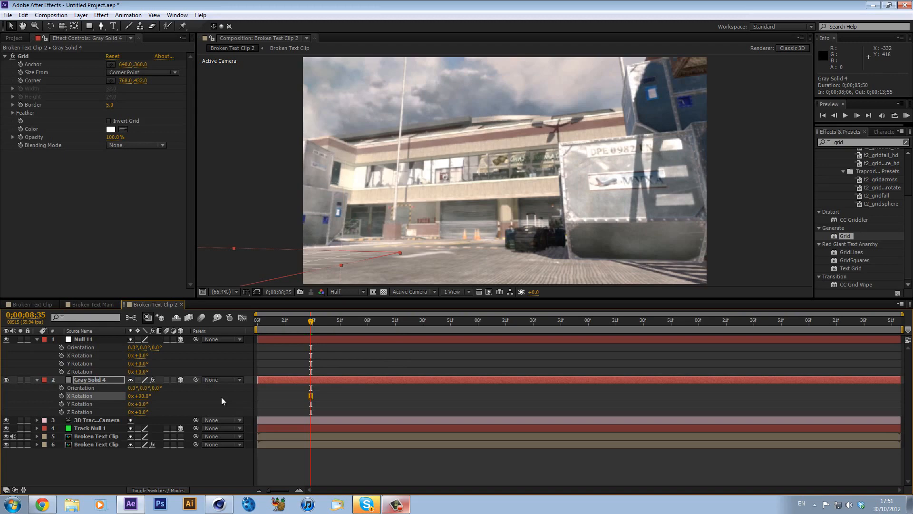
- Play and scrub the composition to check how the grid tracks against the ground
{"action": "left_click", "coordinate": [256, 318]}
{"action": "key", "text": "space"}
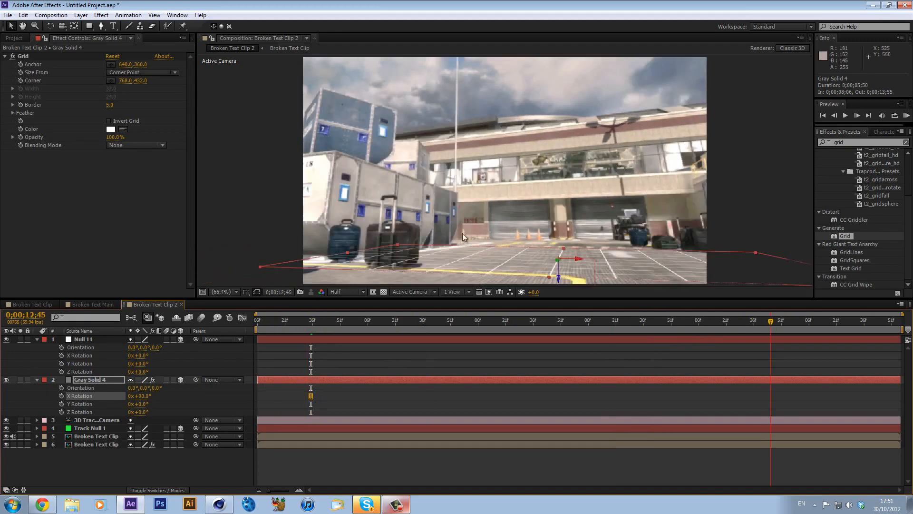
{"action": "left_click", "coordinate": [821, 319]}
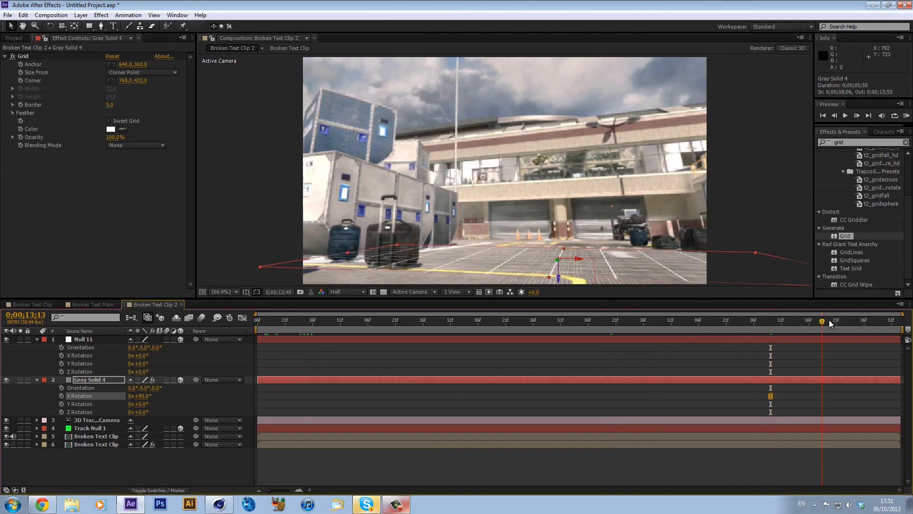
{"action": "left_click", "coordinate": [476, 324]}
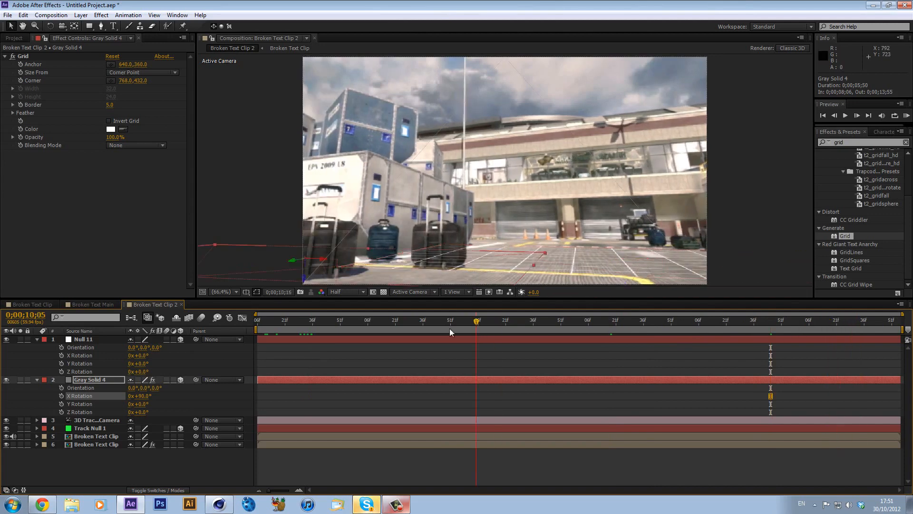
{"action": "left_click", "coordinate": [426, 327]}
- Delete the null object and the gray grid solid, leaving the tracker camera, track null and clip layers
{"action": "left_click", "coordinate": [97, 338]}
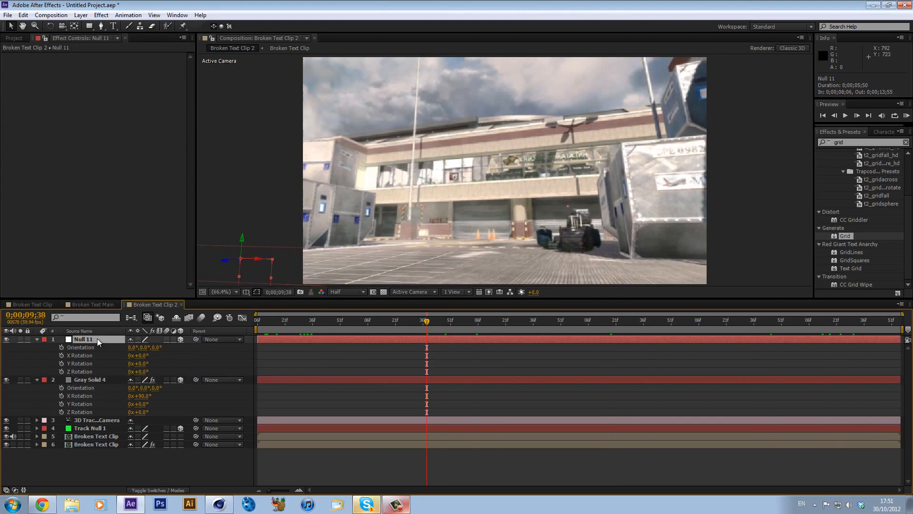
{"action": "left_click", "coordinate": [105, 379], "text": "ctrl"}
{"action": "key", "text": "Delete"}
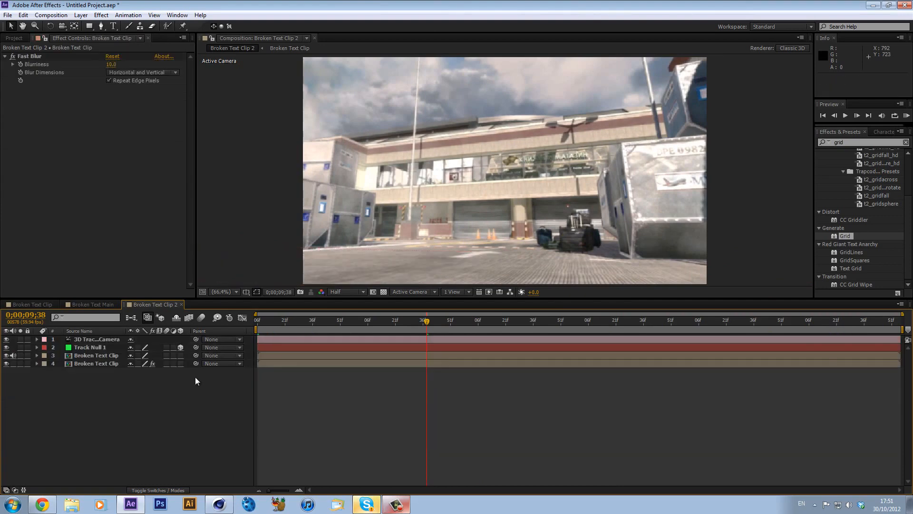
{"action": "left_click", "coordinate": [279, 323]}
{"action": "mouse_move", "coordinate": [278, 324]}
{"action": "left_mouse_down"}
{"action": "mouse_move", "coordinate": [349, 324]}
{"action": "mouse_move", "coordinate": [265, 326]}
{"action": "left_mouse_up"}
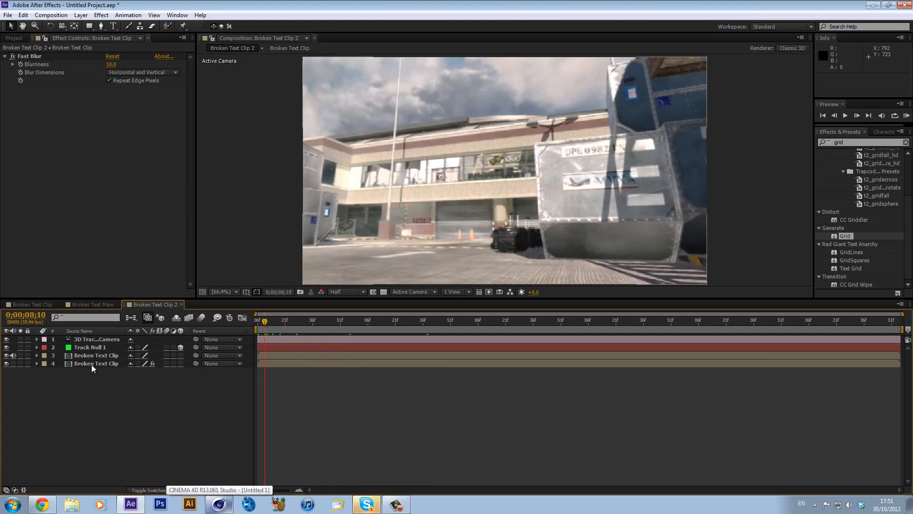
- Switch to the empty CINEMA 4D project
{"action": "left_click", "coordinate": [217, 505]}
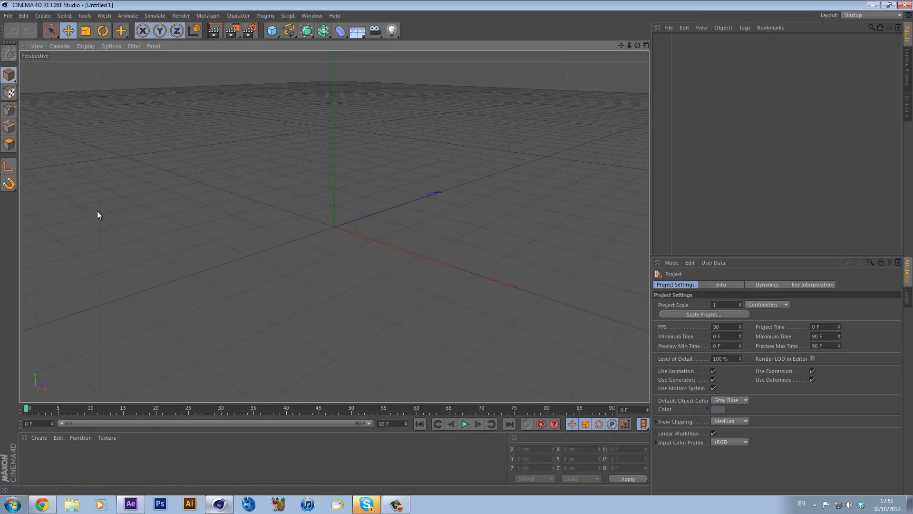
{"action": "left_click_drag", "start_coordinate": [638, 44], "coordinate": [365, 9]}
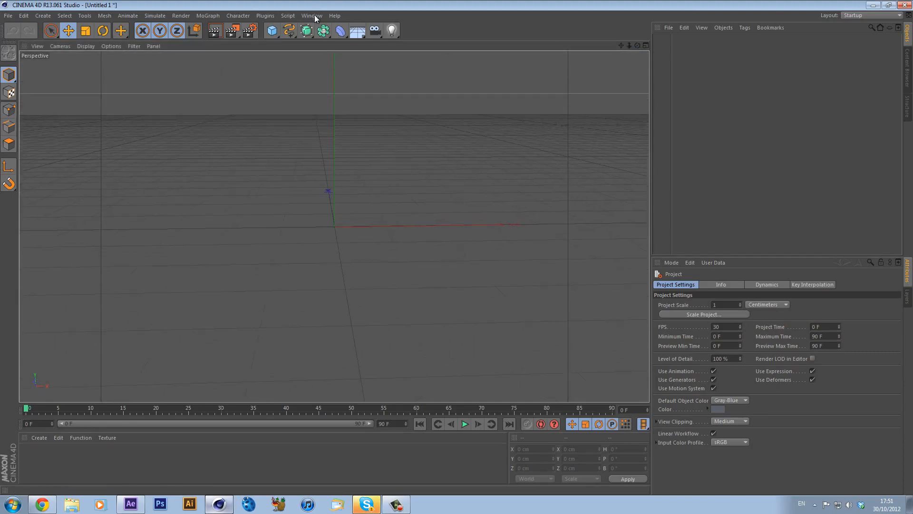
- Add a MoText object that reads REVOSS and set its depth to 8
{"action": "left_click", "coordinate": [208, 15]}
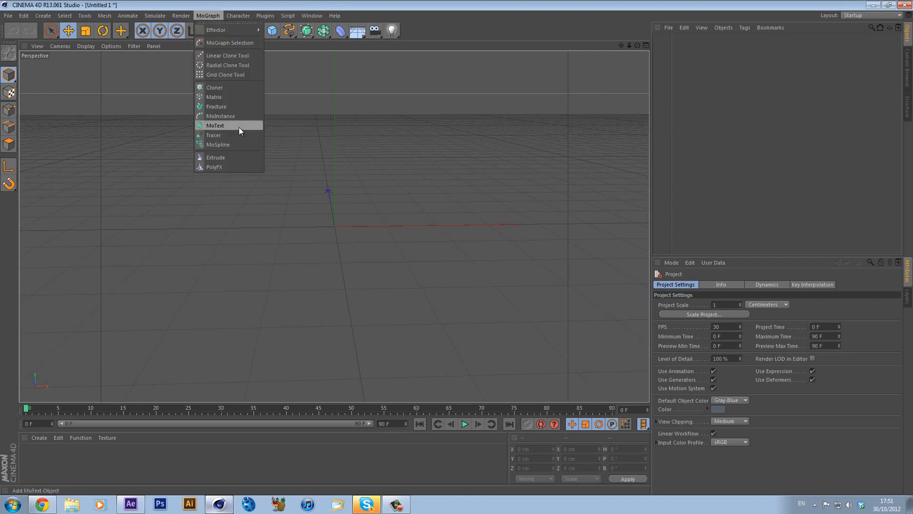
{"action": "left_click", "coordinate": [221, 126]}
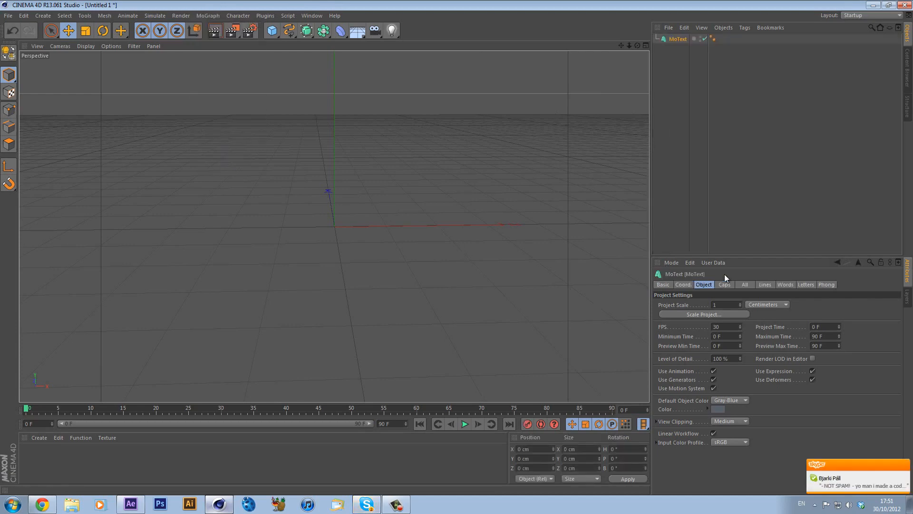
{"action": "left_click", "coordinate": [725, 284]}
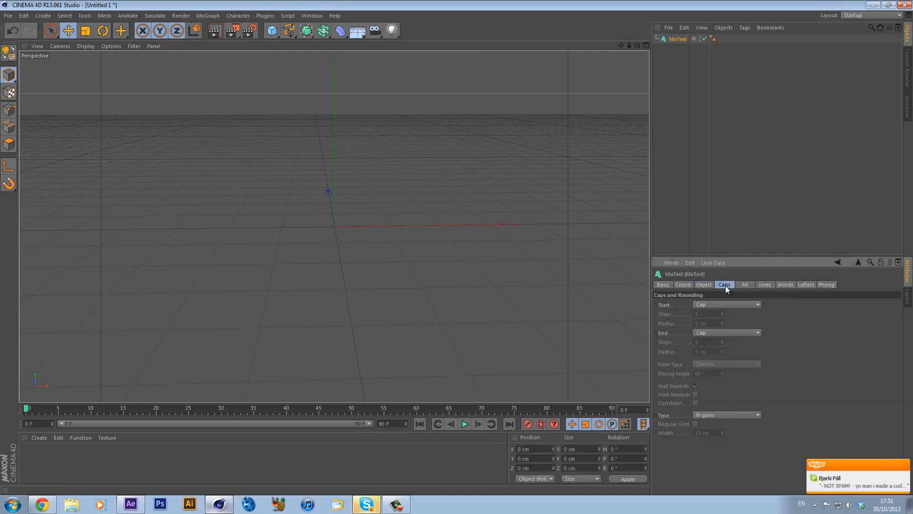
{"action": "left_click", "coordinate": [703, 285]}
{"action": "left_click", "coordinate": [715, 321]}
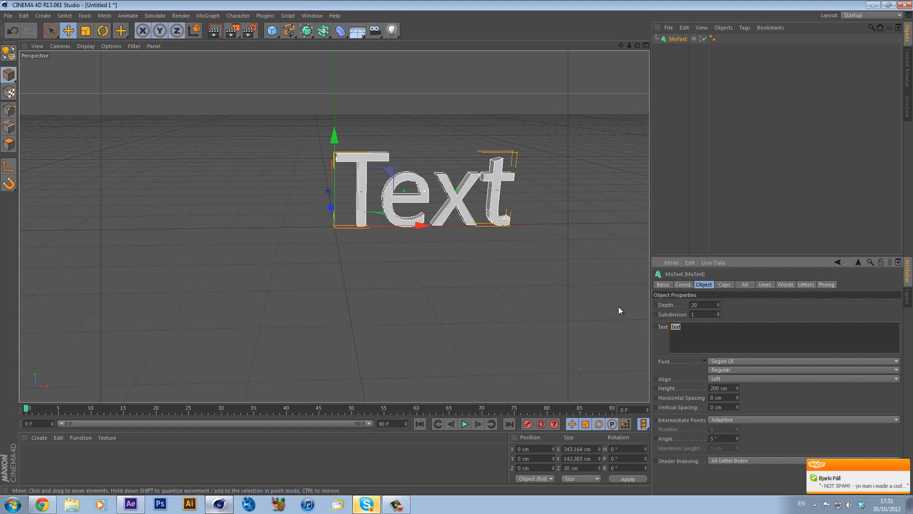
{"action": "key", "text": "BackSpace"}
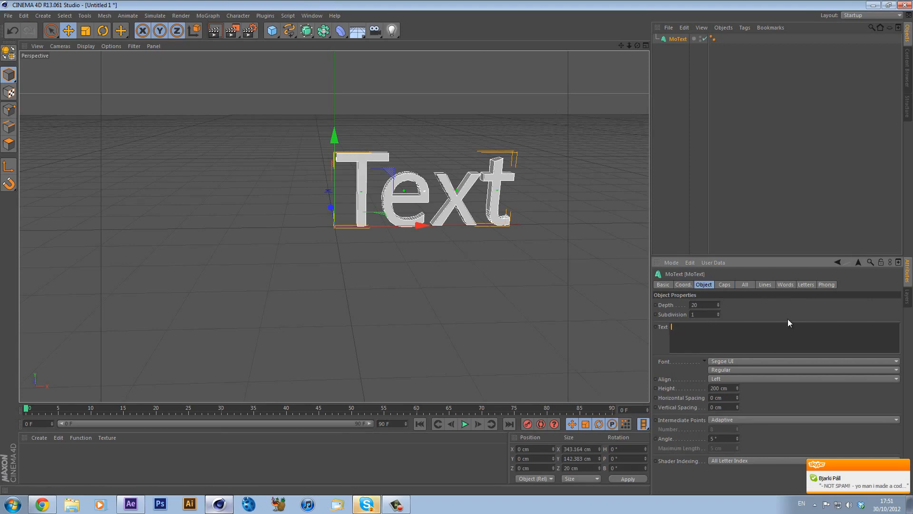
{"action": "type", "text": "REVOSS"}
{"action": "double_click", "coordinate": [696, 305]}
{"action": "type", "text": "8"}
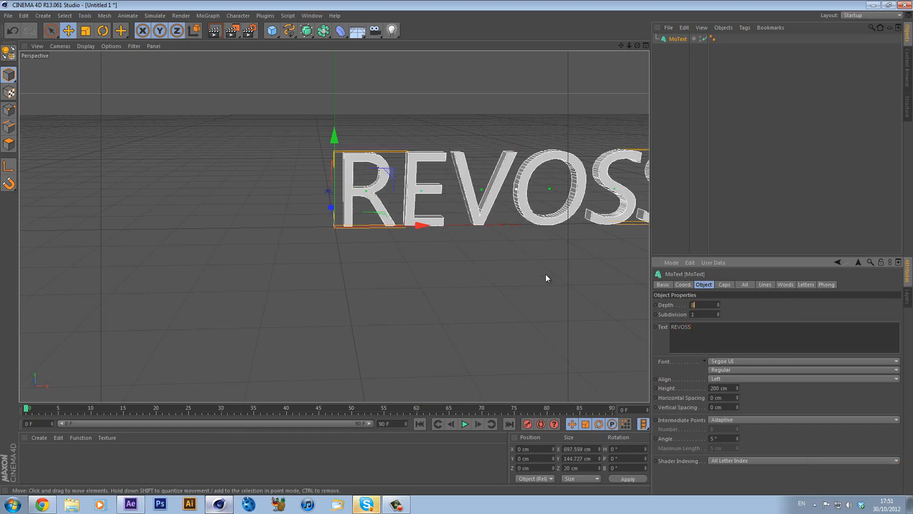
{"action": "key", "text": "Return"}
- Set both the start and end caps of the MoText to Fillet Cap
{"action": "left_click", "coordinate": [724, 284]}
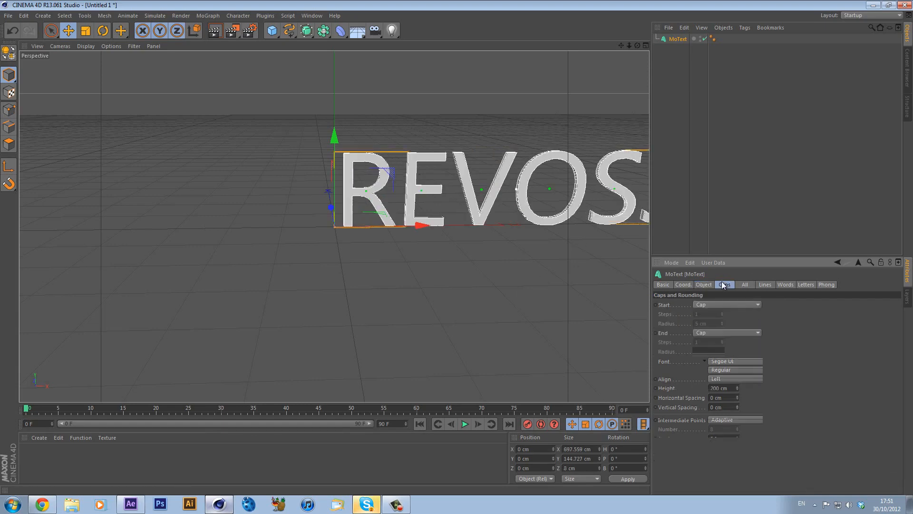
{"action": "left_click", "coordinate": [734, 304]}
{"action": "left_click", "coordinate": [729, 343]}
{"action": "left_click", "coordinate": [729, 332]}
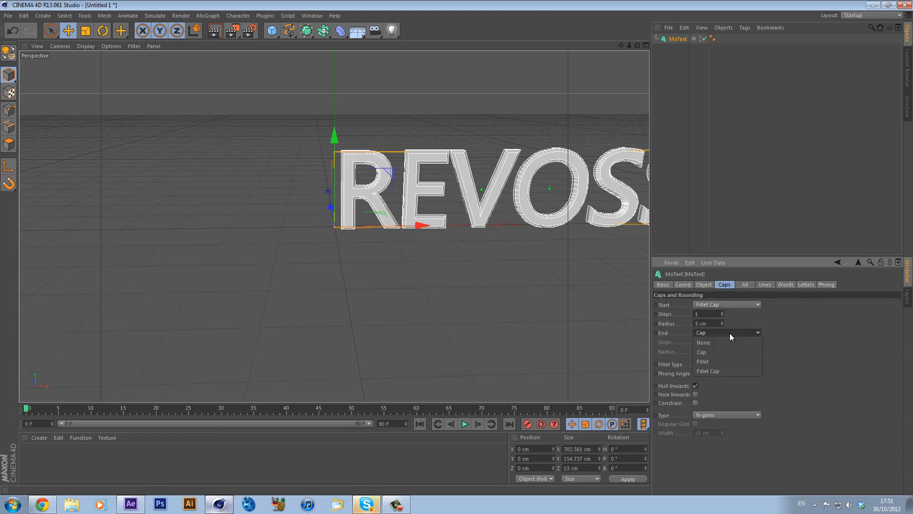
{"action": "left_click", "coordinate": [732, 371]}
- Align the MoText to Middle and change its font to TYPOGRAPH PRO
{"action": "left_click", "coordinate": [704, 285]}
{"action": "left_click", "coordinate": [738, 380]}
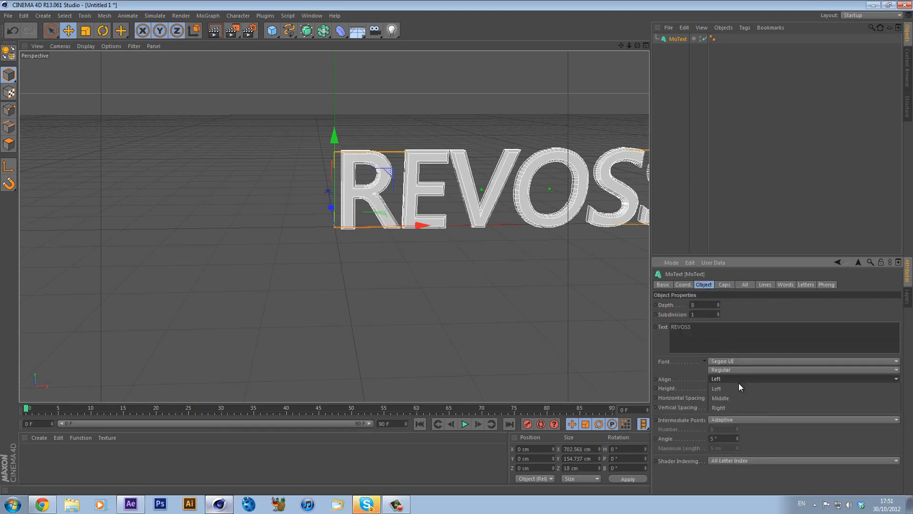
{"action": "left_click", "coordinate": [732, 398]}
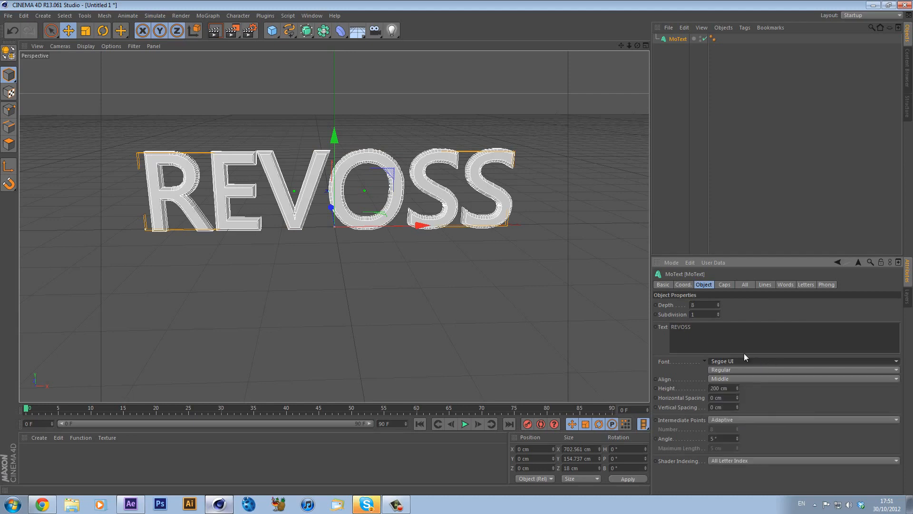
{"action": "left_click", "coordinate": [743, 358]}
{"action": "scroll", "coordinate": [785, 336], "scroll_direction": "down", "scroll_amount": 10}
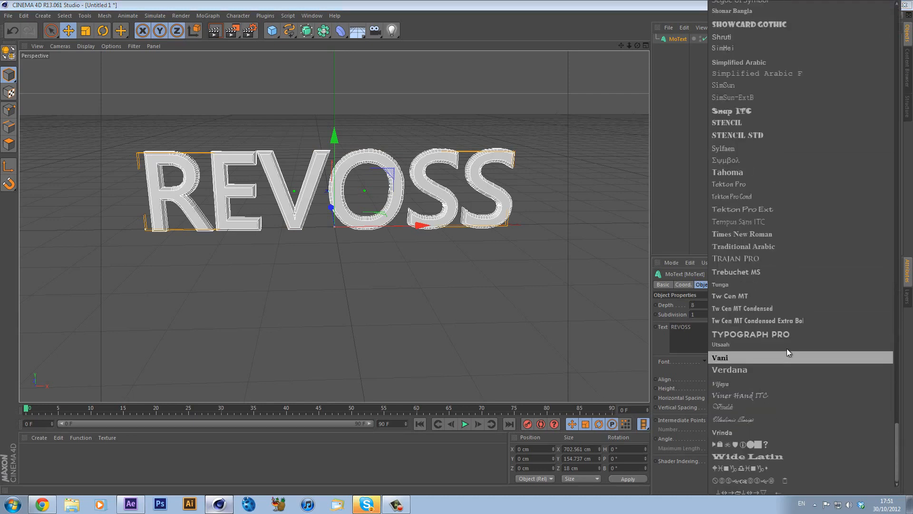
{"action": "left_click", "coordinate": [785, 333]}
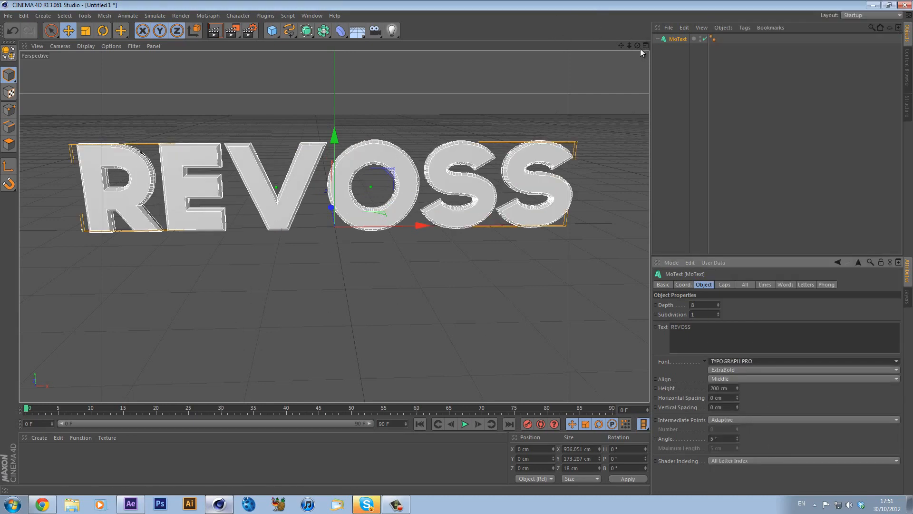
{"action": "left_click_drag", "start_coordinate": [639, 47], "coordinate": [456, 246]}
- Open the Thrausi 1.22 R12 plugin for breaking the REVOSS text into pieces
{"action": "left_click", "coordinate": [273, 16]}
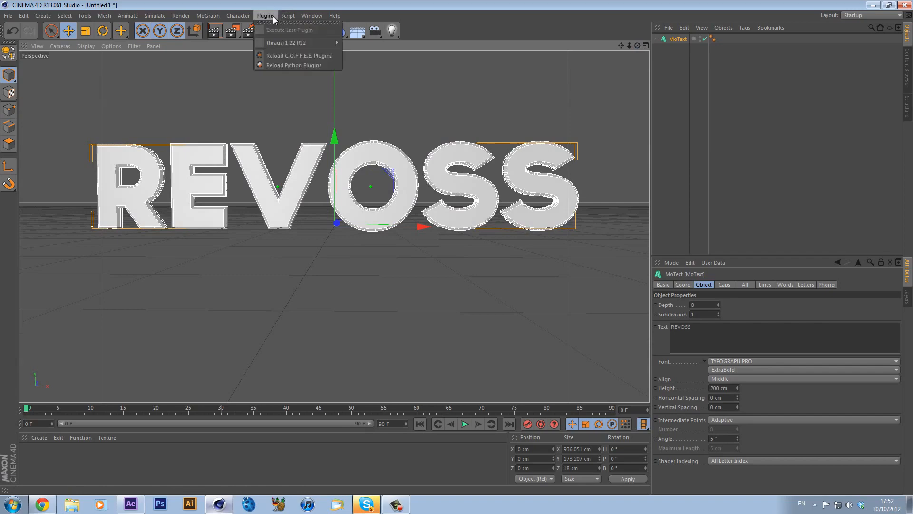
{"action": "mouse_move", "coordinate": [281, 43]}
{"action": "left_click", "coordinate": [362, 51]}
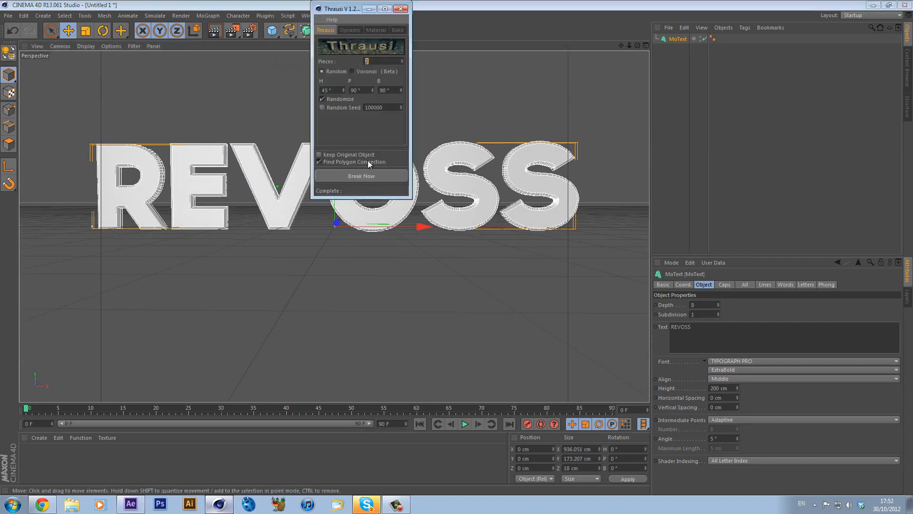
- Switch to After Effects and review the Broken Text Clip, Broken Text Main and Broken Text Clip 2 compositions, scrubbing through the last one
{"action": "left_click", "coordinate": [131, 504]}
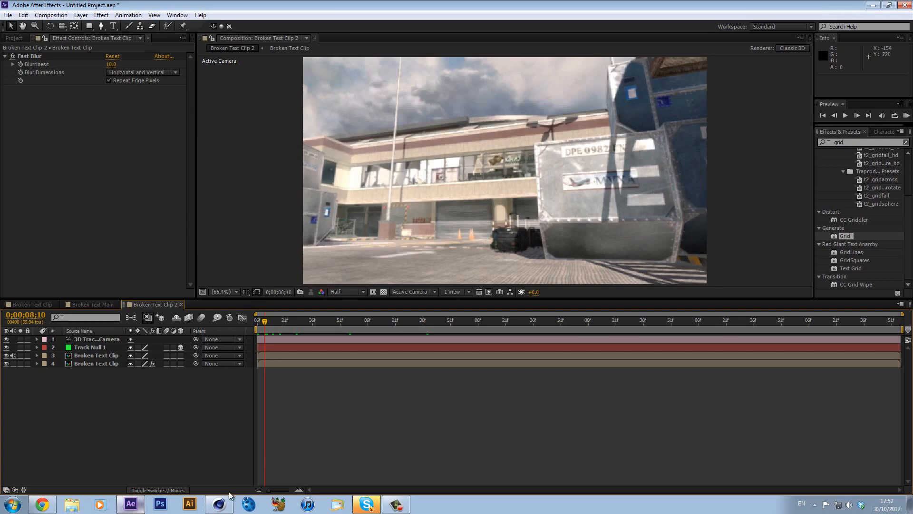
{"action": "left_click", "coordinate": [220, 503]}
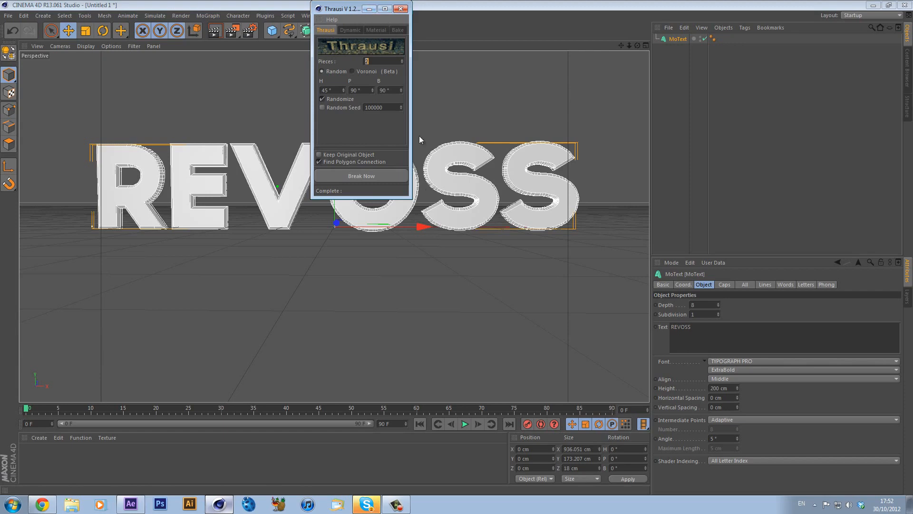
{"action": "left_click", "coordinate": [124, 505]}
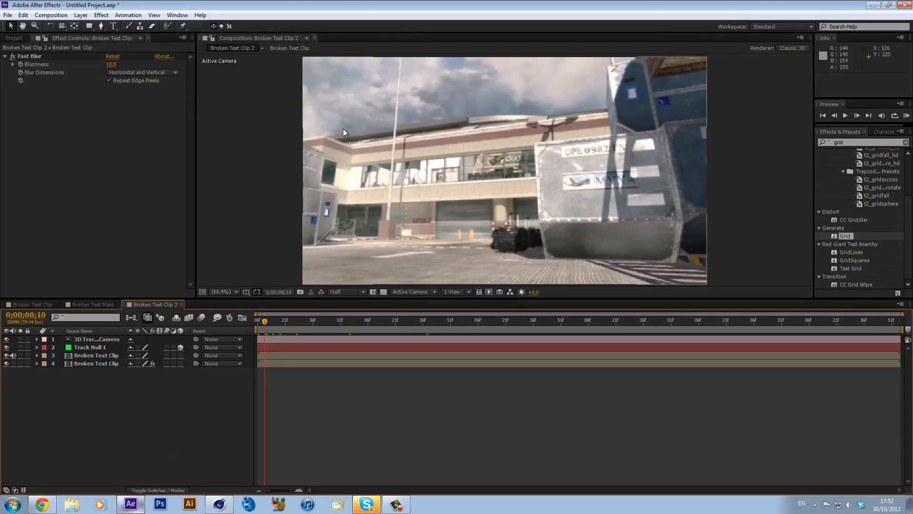
{"action": "left_click", "coordinate": [48, 304]}
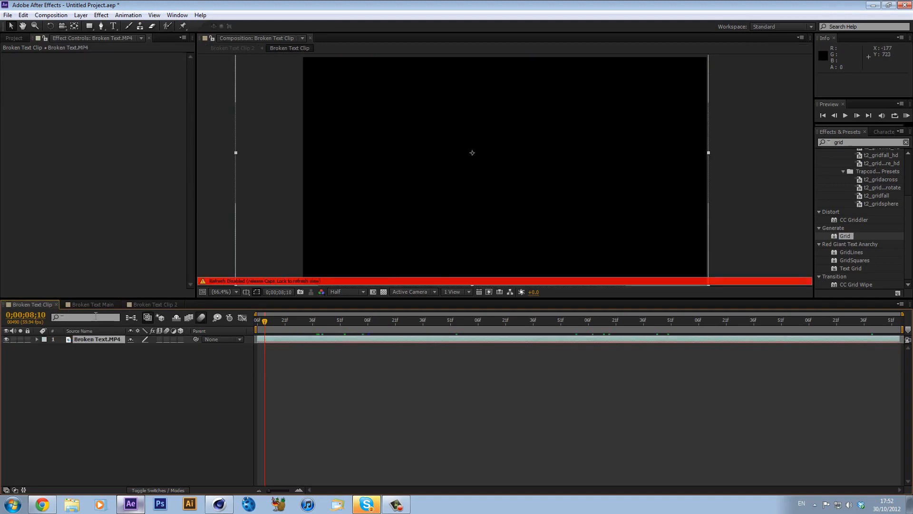
{"action": "left_click", "coordinate": [91, 304]}
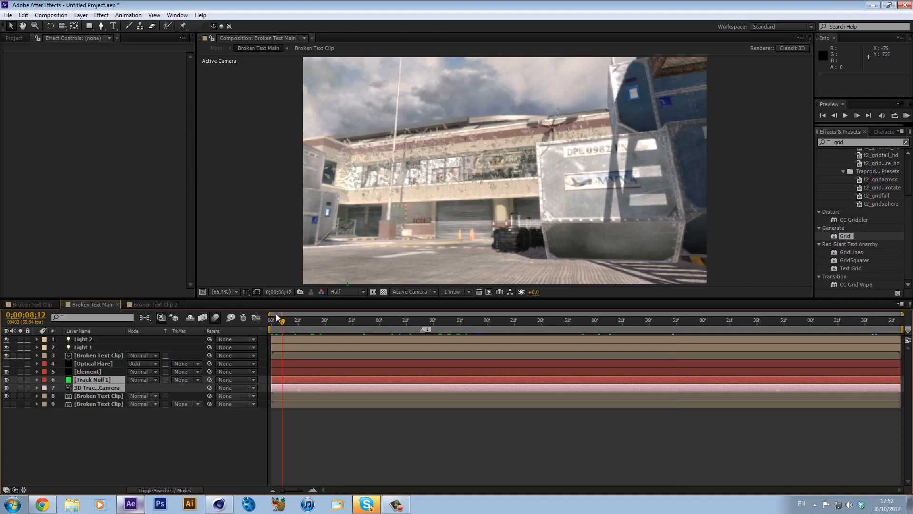
{"action": "left_click", "coordinate": [169, 306]}
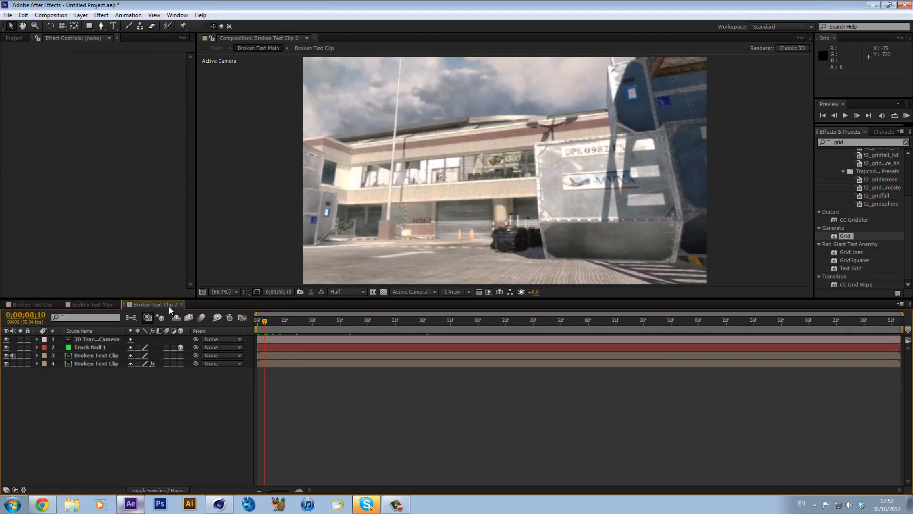
{"action": "left_click_drag", "start_coordinate": [284, 330], "coordinate": [483, 324]}
{"action": "key", "text": "Caps_Lock"}
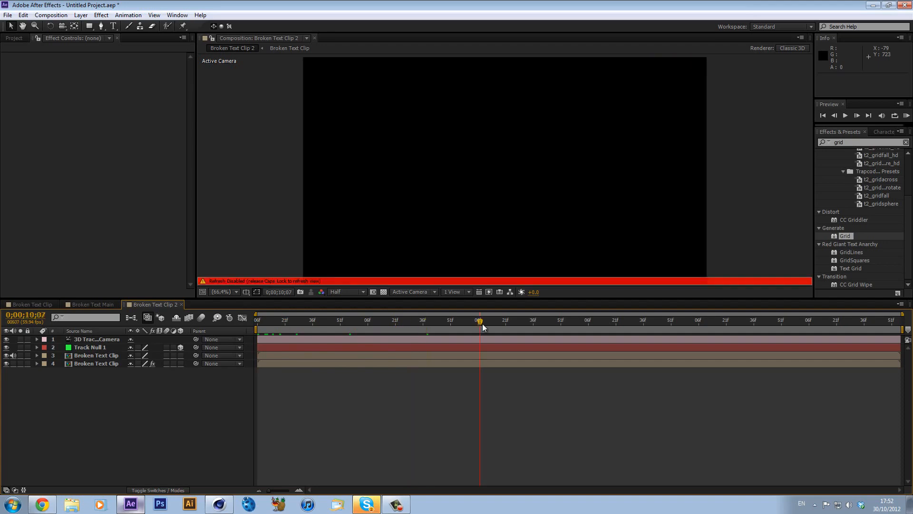
{"action": "key", "text": "Caps_Lock"}
{"action": "left_click", "coordinate": [268, 321]}
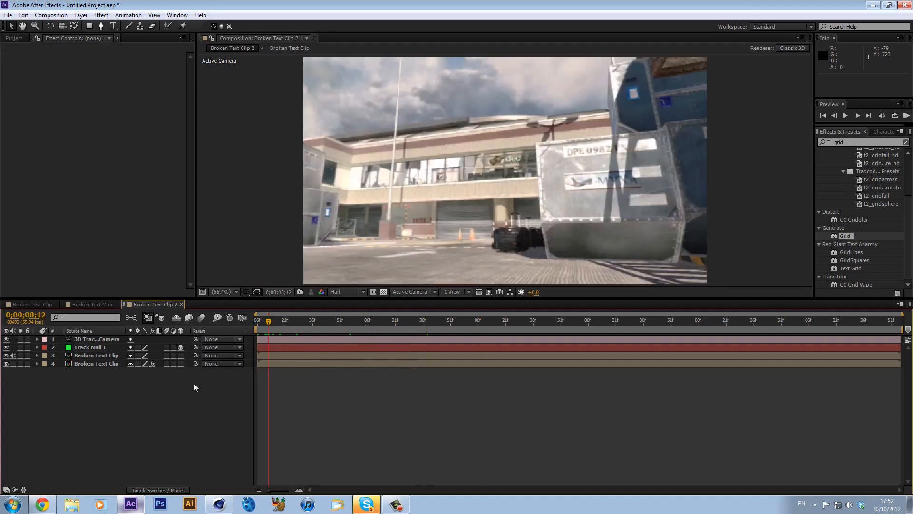
{"action": "left_click", "coordinate": [218, 503]}
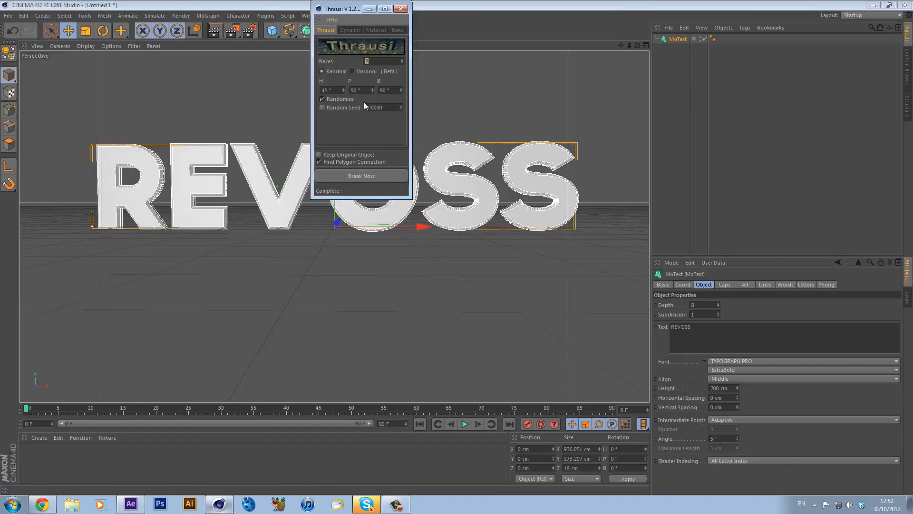
{"action": "left_click", "coordinate": [131, 503]}
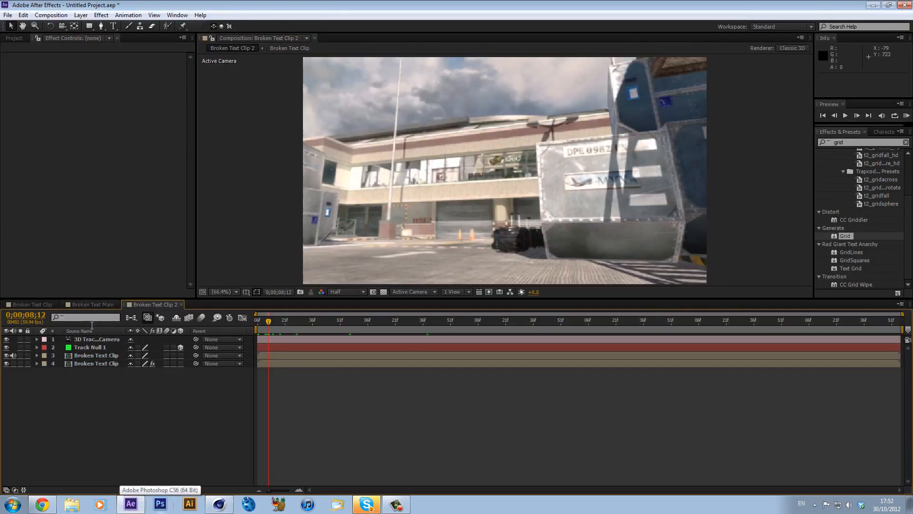
- Create a new solid named Element in the Broken Text Clip 2 composition
{"action": "left_click", "coordinate": [81, 15]}
{"action": "mouse_move", "coordinate": [133, 27]}
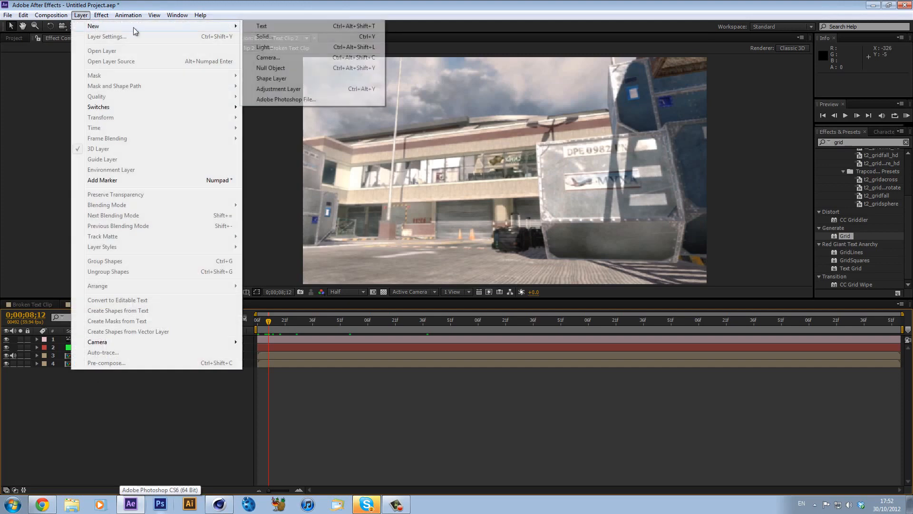
{"action": "left_click", "coordinate": [274, 37]}
{"action": "type", "text": "Element"}
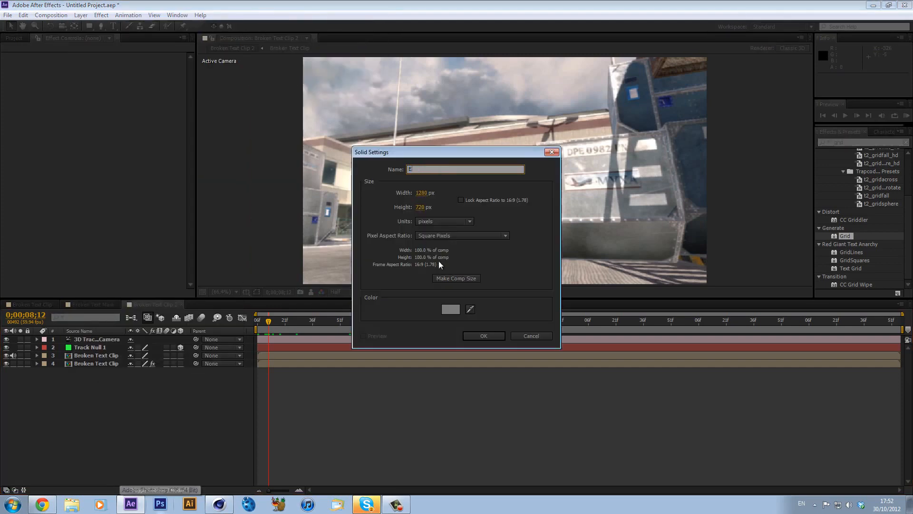
{"action": "key", "text": "Return"}
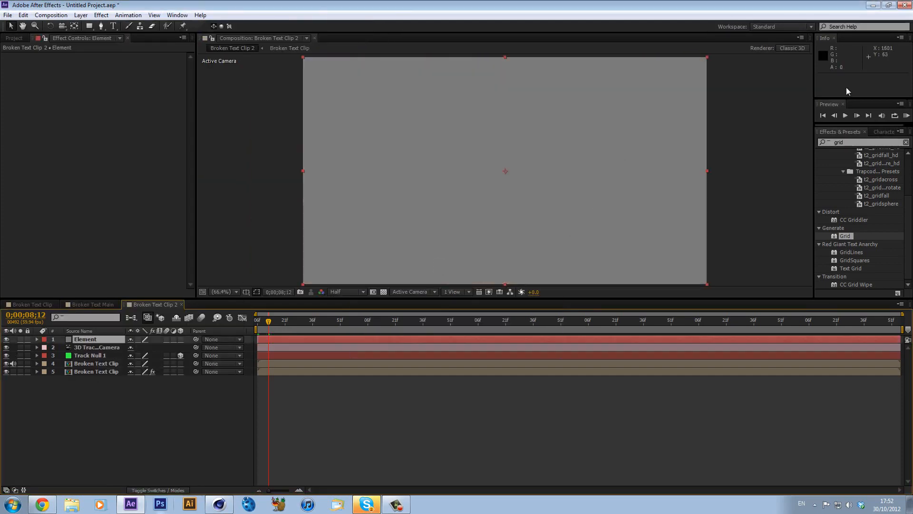
- Find the Video Copilot Element effect and apply it to the Element solid
{"action": "left_click", "coordinate": [850, 143]}
{"action": "type", "text": "elem"}
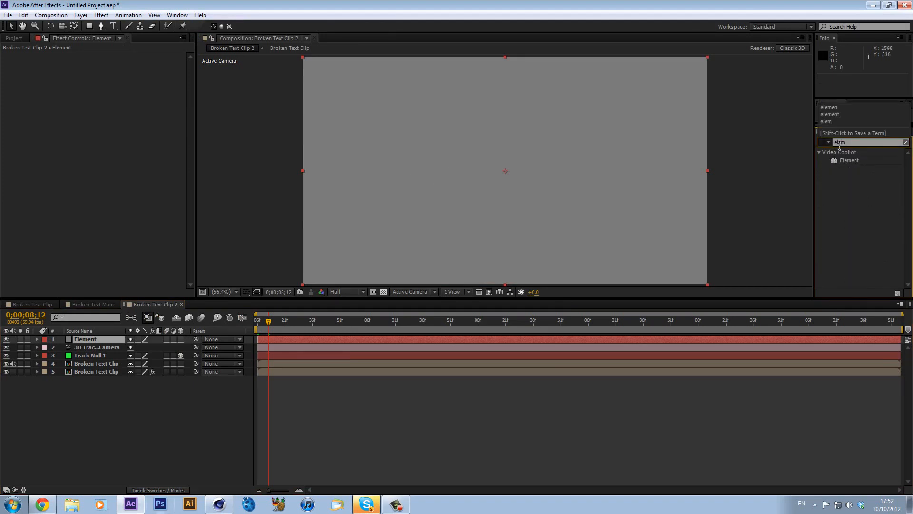
{"action": "left_click_drag", "start_coordinate": [849, 160], "coordinate": [548, 335]}
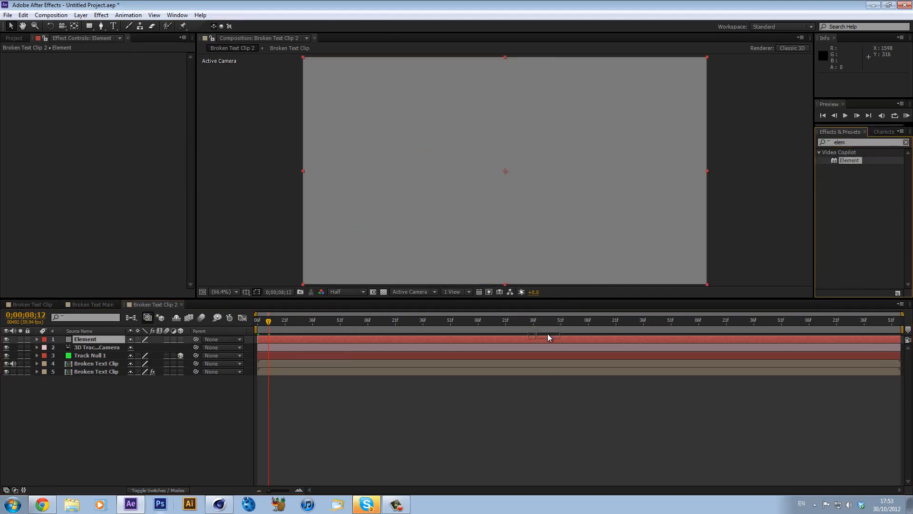
{"action": "left_click_drag", "start_coordinate": [850, 160], "coordinate": [595, 338]}
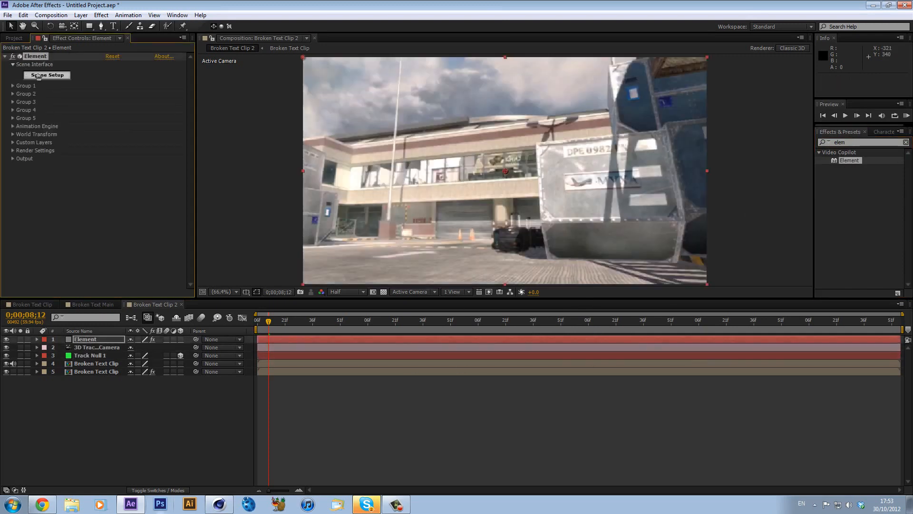
- Assign 5. Broken Text Clip as Layer 1 of Element's custom texture maps and open the Scene Setup
{"action": "left_click", "coordinate": [39, 77]}
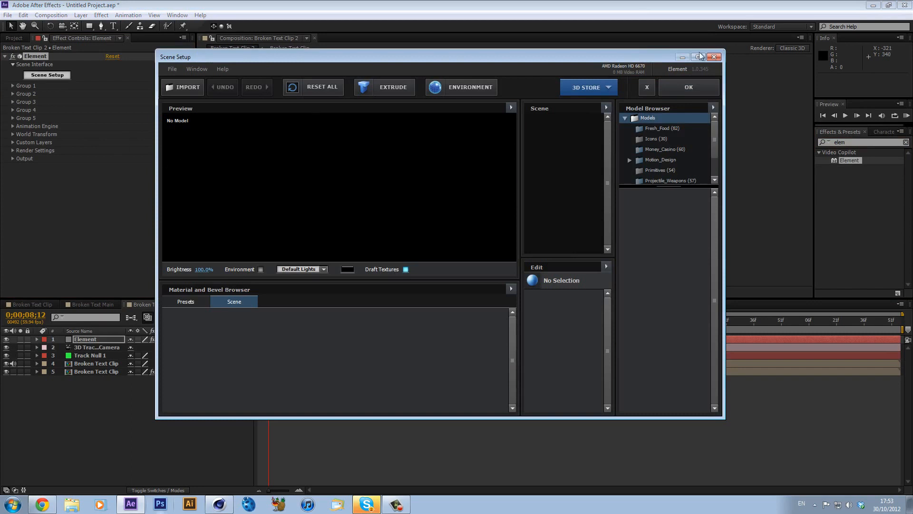
{"action": "left_click", "coordinate": [688, 87]}
{"action": "left_click", "coordinate": [13, 142]}
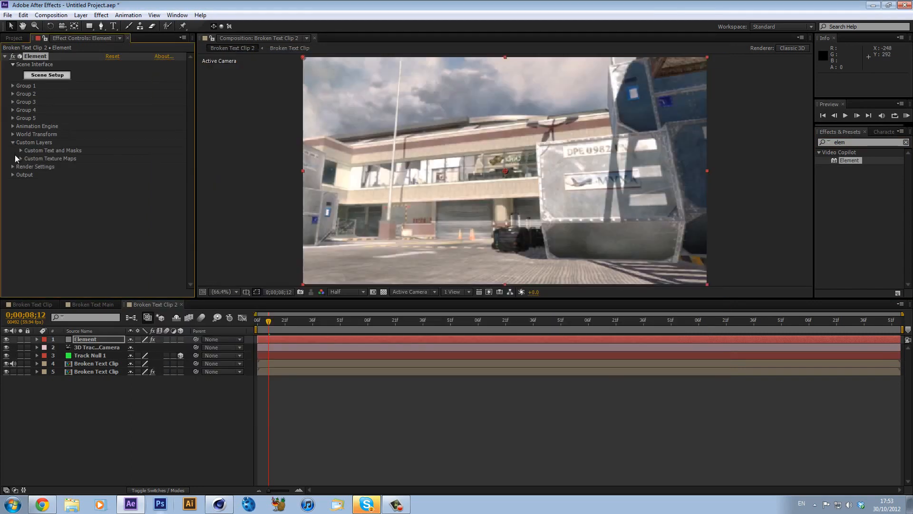
{"action": "left_click", "coordinate": [20, 158]}
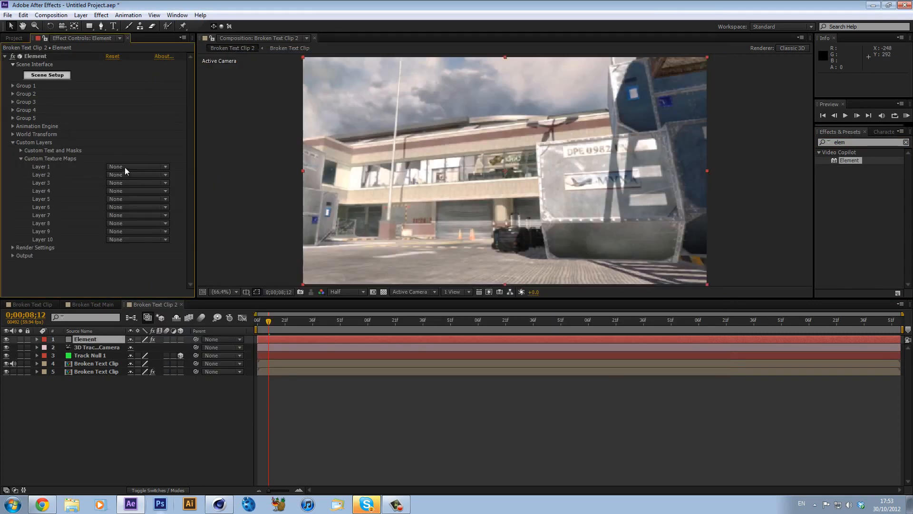
{"action": "left_click", "coordinate": [125, 167]}
{"action": "left_click", "coordinate": [152, 222]}
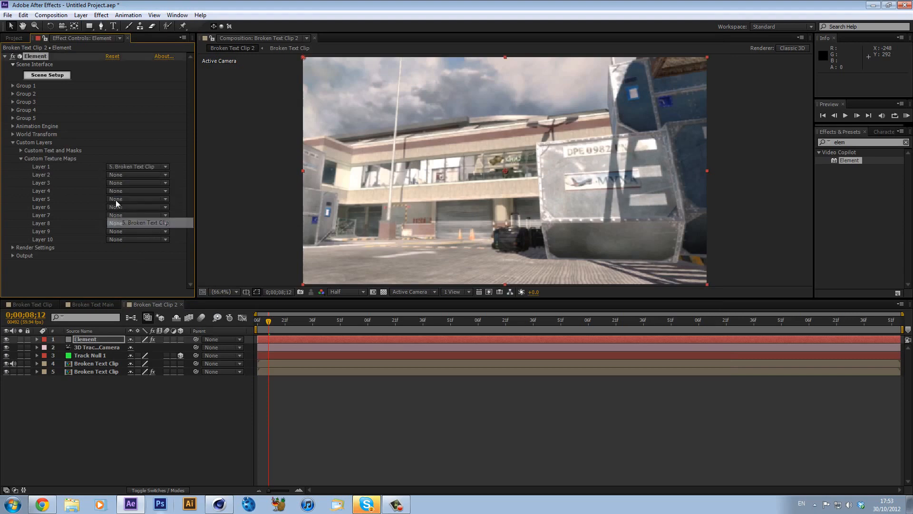
{"action": "left_click", "coordinate": [56, 76]}
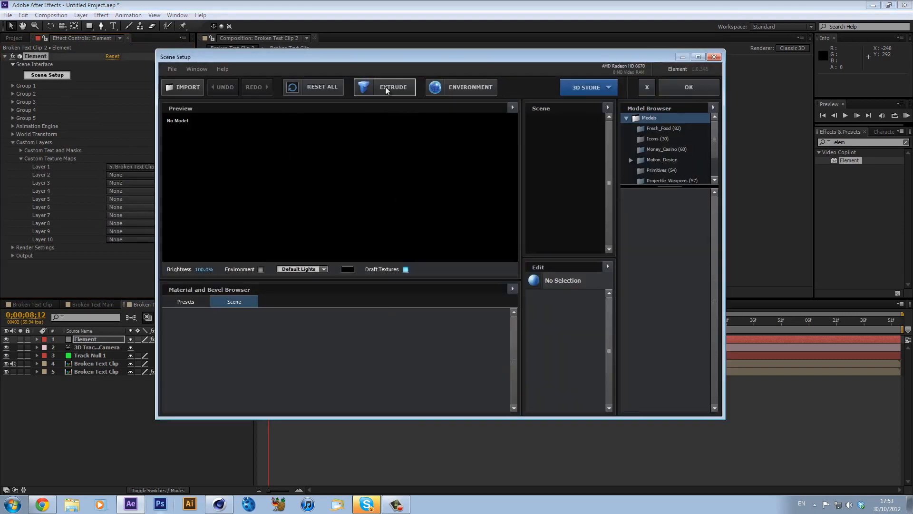
- Set Element's environment map to Custom Layer 1 [Broken Text Clip]
{"action": "left_click", "coordinate": [450, 90]}
{"action": "left_click", "coordinate": [439, 196]}
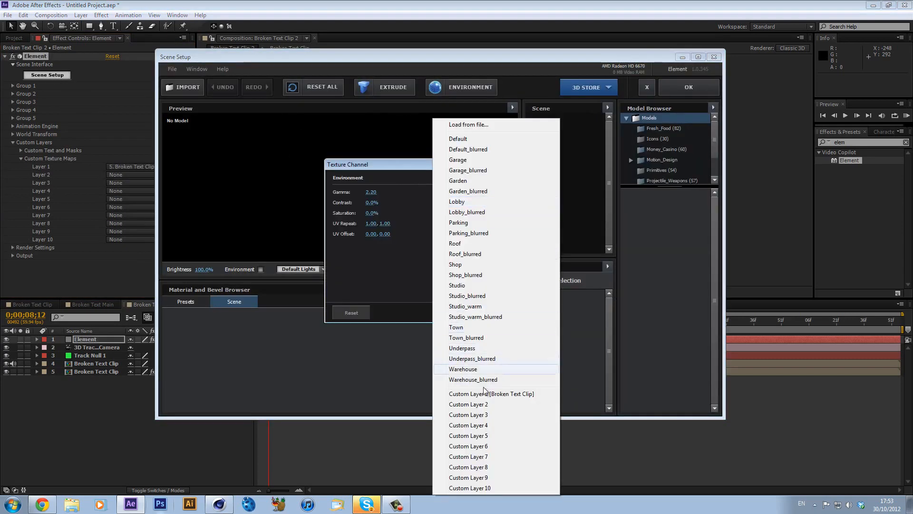
{"action": "left_click", "coordinate": [475, 393]}
{"action": "left_click", "coordinate": [522, 312]}
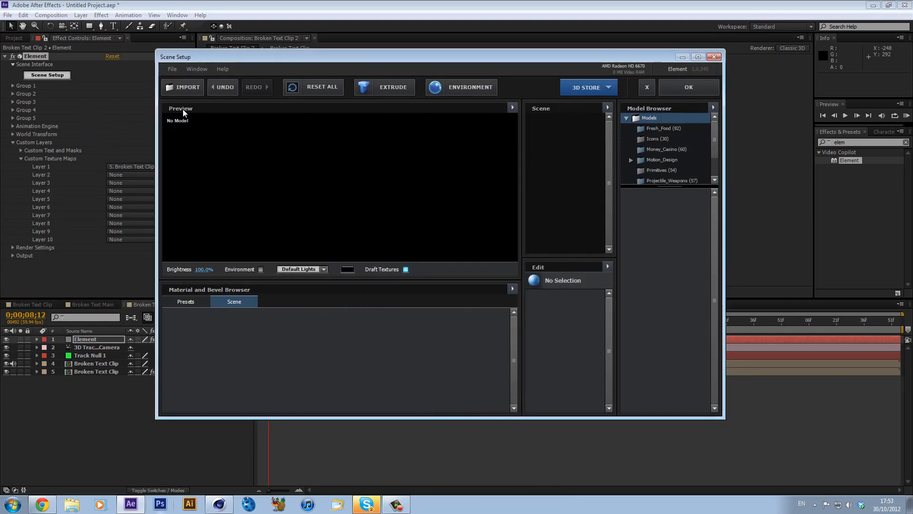
- Import the Defiansy Break Final 3D object into the Element scene
{"action": "left_click", "coordinate": [182, 87]}
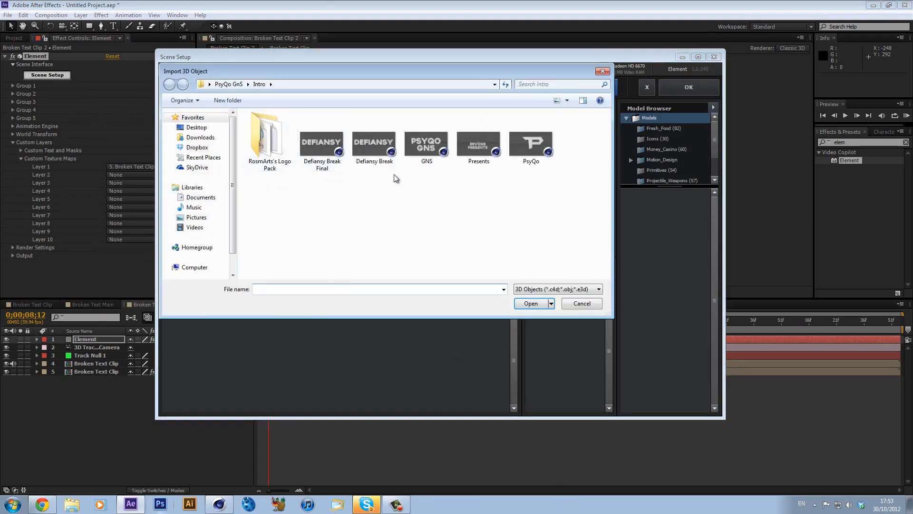
{"action": "double_click", "coordinate": [322, 141]}
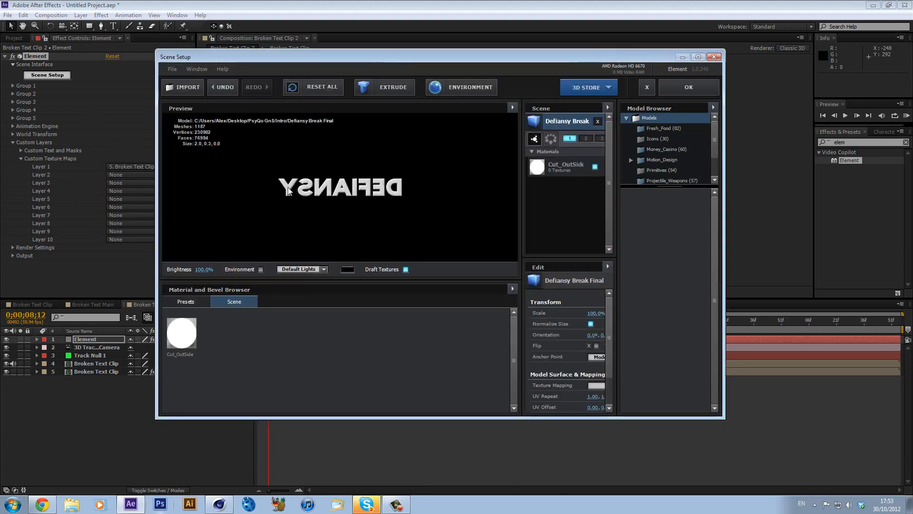
{"action": "left_click_drag", "start_coordinate": [254, 190], "coordinate": [394, 191]}
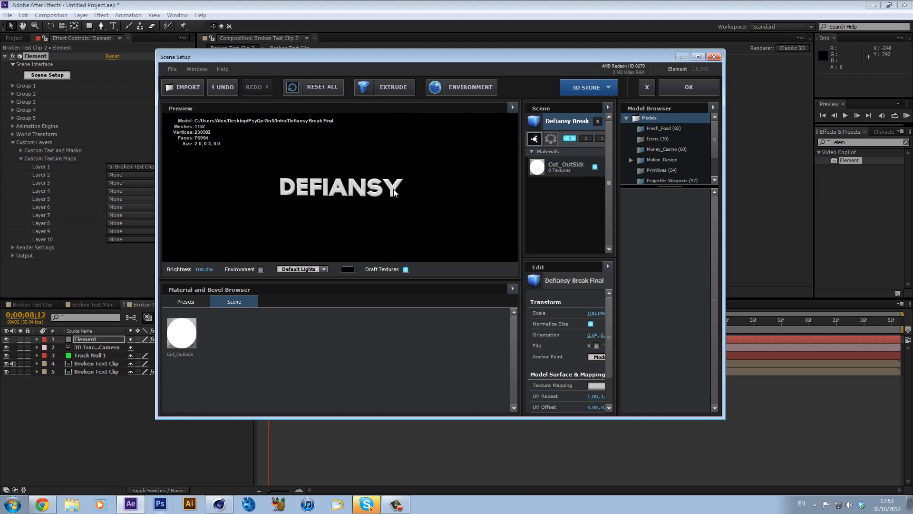
- Apply the Glass material preset to the Defiansy Break Final model
{"action": "left_click", "coordinate": [183, 301]}
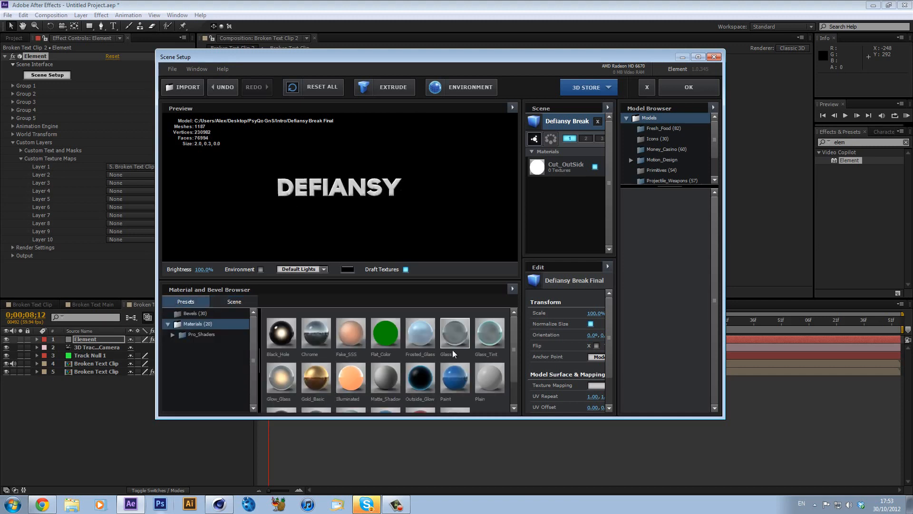
{"action": "left_click", "coordinate": [454, 334]}
{"action": "left_click_drag", "start_coordinate": [297, 192], "coordinate": [280, 202]}
{"action": "scroll", "coordinate": [332, 212], "scroll_direction": "up", "scroll_amount": 5}
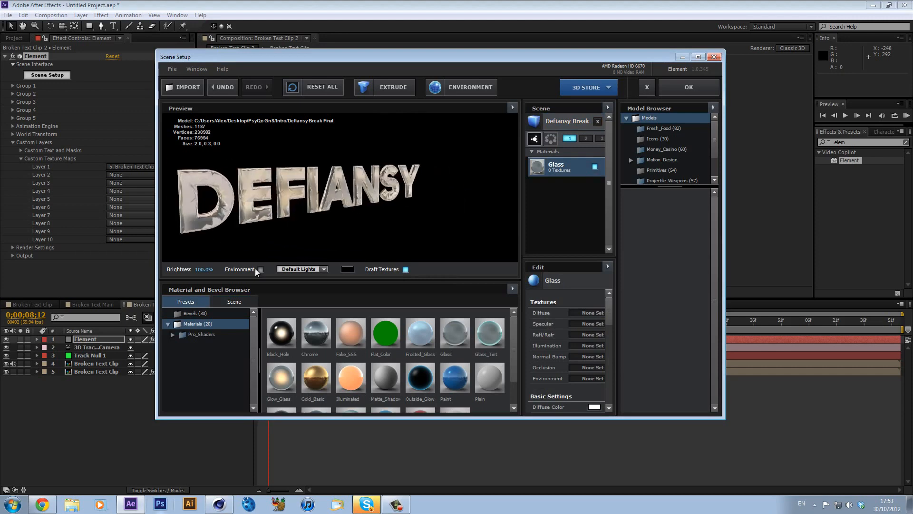
- Show the environment in the preview, check the glass text against it and accept the Scene Setup
{"action": "left_click", "coordinate": [261, 269]}
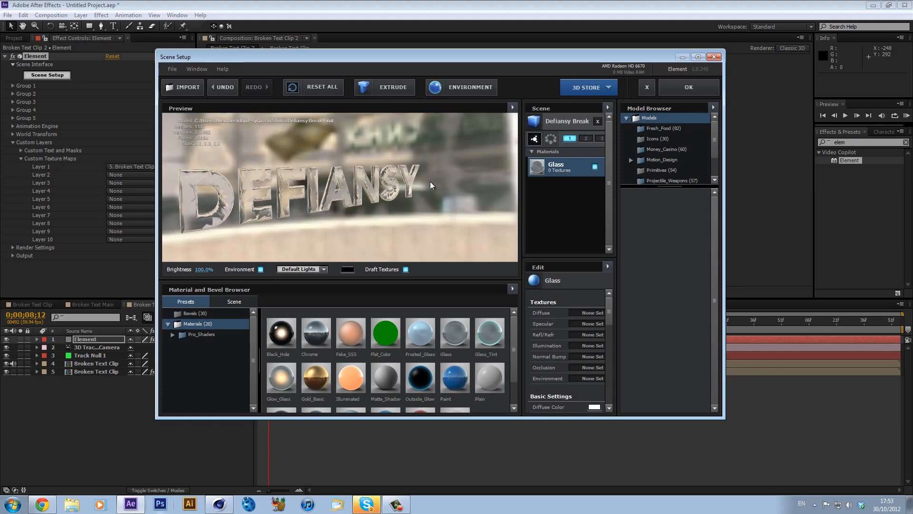
{"action": "left_click_drag", "start_coordinate": [458, 176], "coordinate": [424, 172]}
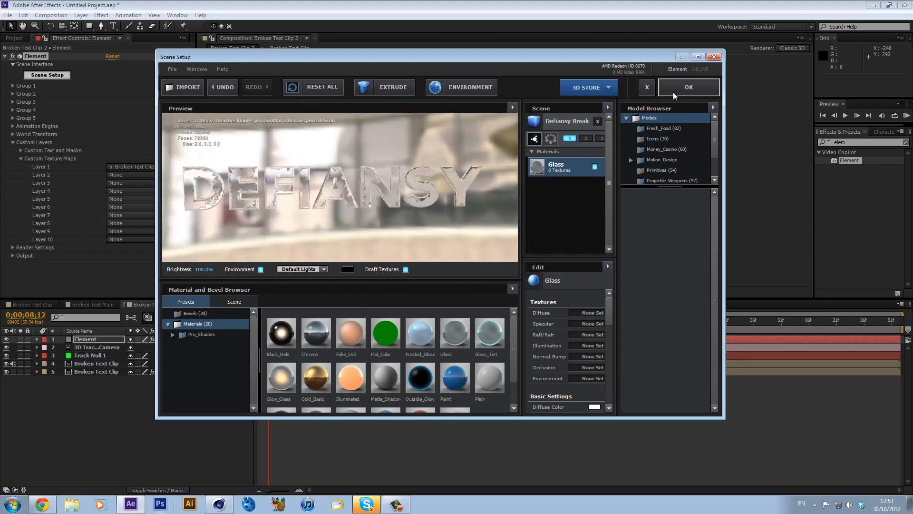
{"action": "left_click", "coordinate": [685, 89]}
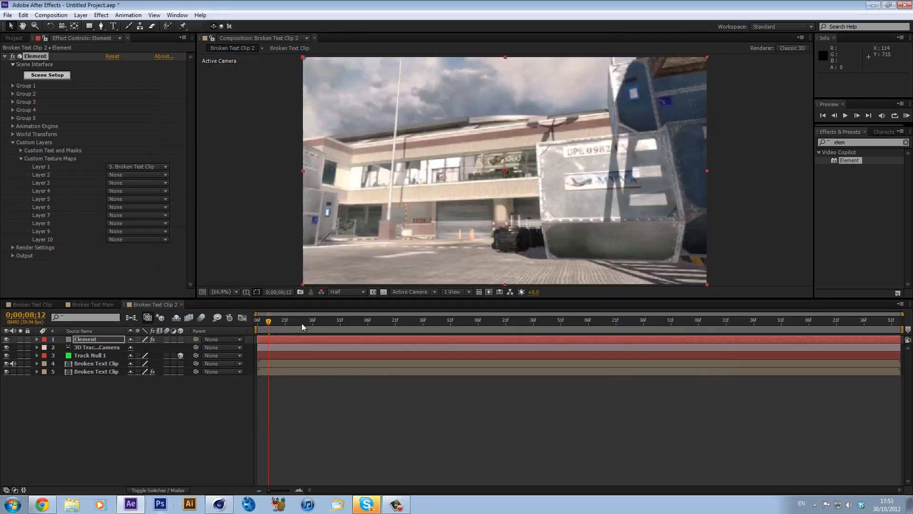
- At 0;00;11;03, set the Y rotation of Element's Group 1 Particle Replicator to 189°
{"action": "left_click_drag", "start_coordinate": [301, 324], "coordinate": [583, 321]}
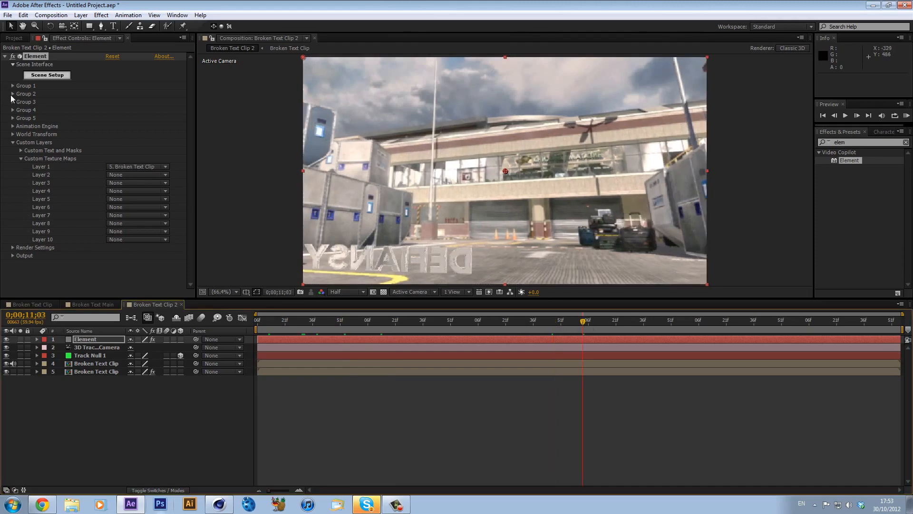
{"action": "left_click", "coordinate": [13, 86]}
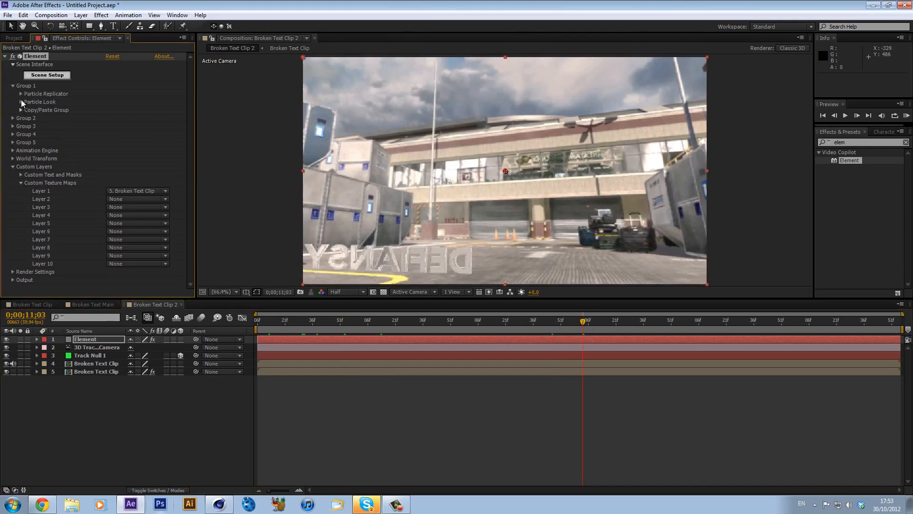
{"action": "left_click", "coordinate": [22, 101]}
{"action": "left_click", "coordinate": [22, 94]}
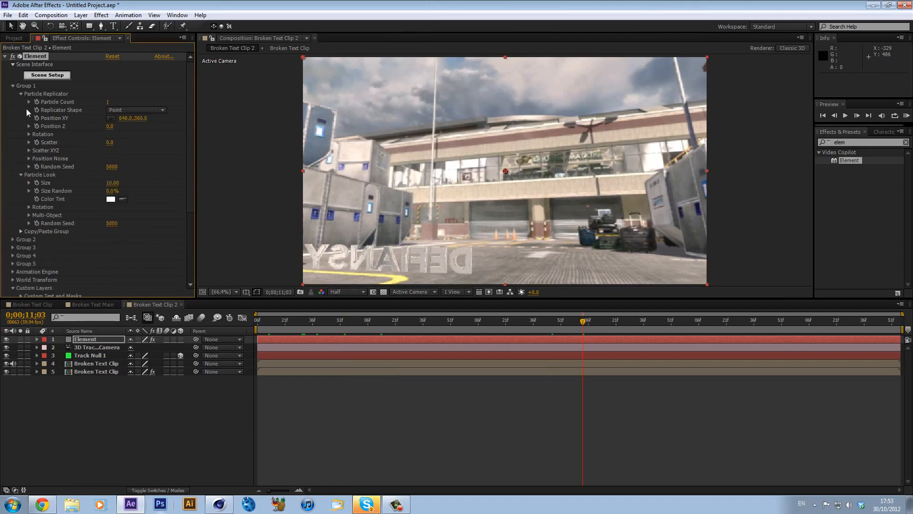
{"action": "left_click", "coordinate": [29, 135]}
{"action": "left_click_drag", "start_coordinate": [117, 150], "coordinate": [169, 146]}
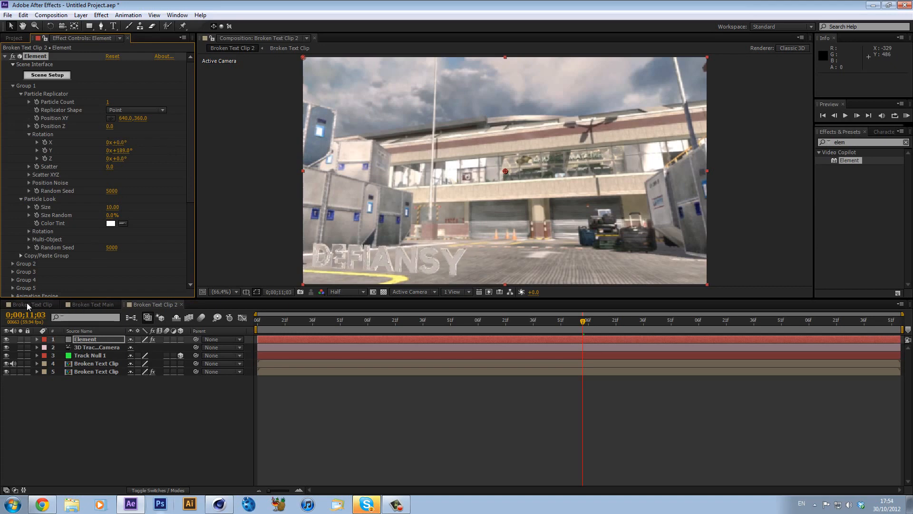
- Examine the Group 1 Particle Replicator settings of the Element layer in the Broken Text Main composition
{"action": "left_click", "coordinate": [27, 304]}
{"action": "left_click", "coordinate": [97, 339]}
{"action": "left_click", "coordinate": [92, 304]}
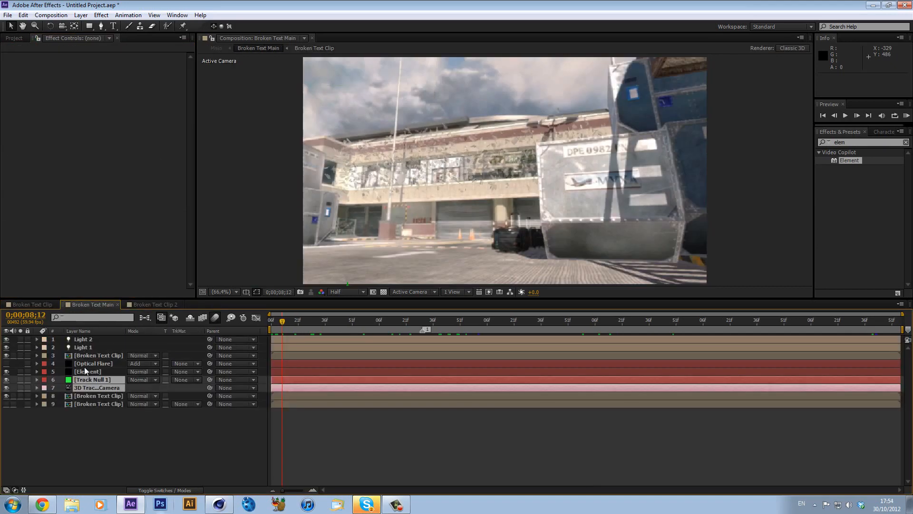
{"action": "left_click", "coordinate": [85, 365]}
{"action": "left_click", "coordinate": [87, 371]}
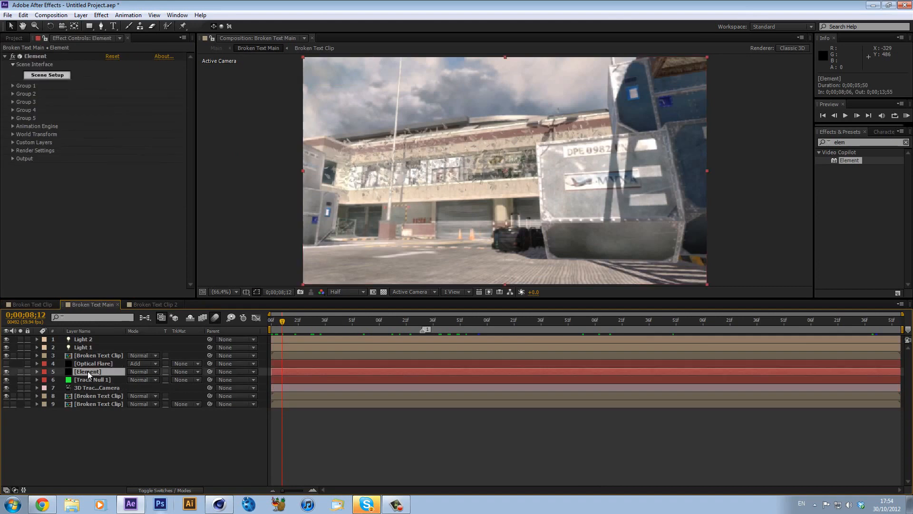
{"action": "left_click", "coordinate": [13, 85]}
{"action": "left_click", "coordinate": [21, 94]}
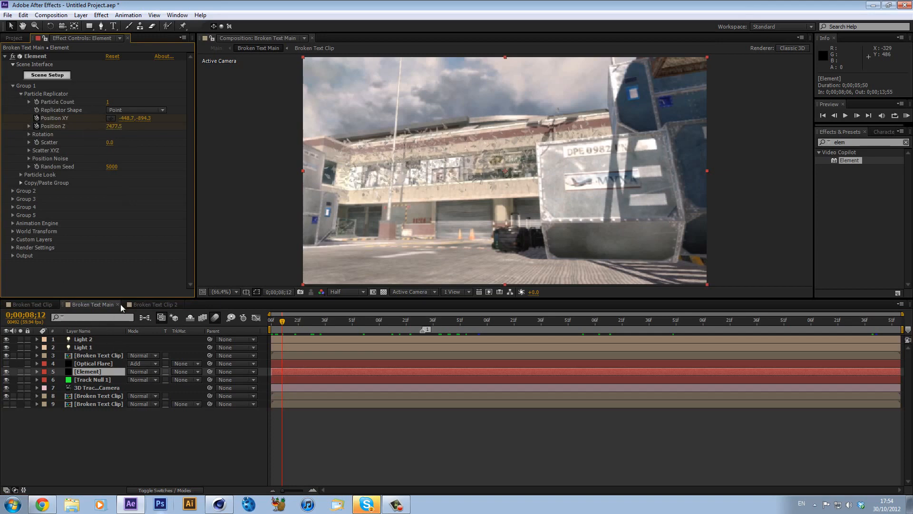
- Check the Broken Text Clip layers in Broken Text Clip 2 and the Broken Text Clip composition for the camera tracker
{"action": "left_click", "coordinate": [162, 305]}
{"action": "left_click", "coordinate": [101, 363]}
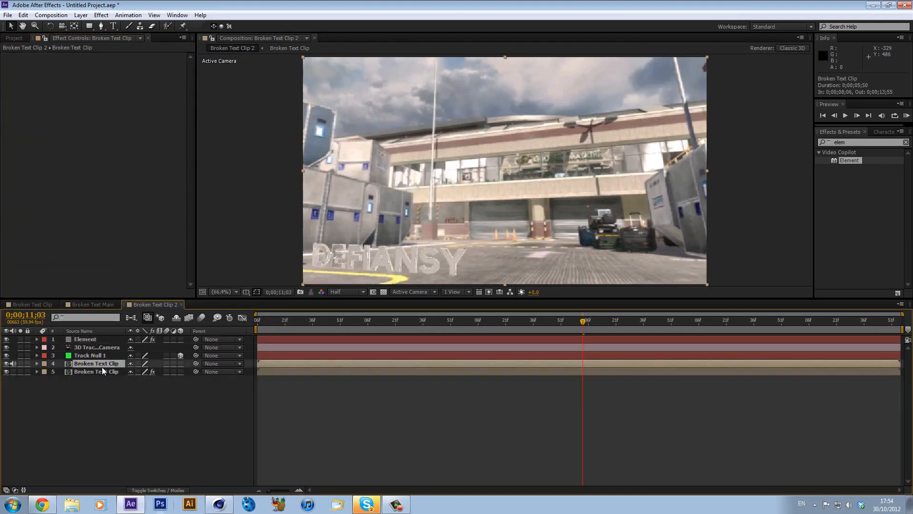
{"action": "left_click", "coordinate": [102, 371]}
{"action": "left_click", "coordinate": [105, 364]}
{"action": "left_click", "coordinate": [41, 303]}
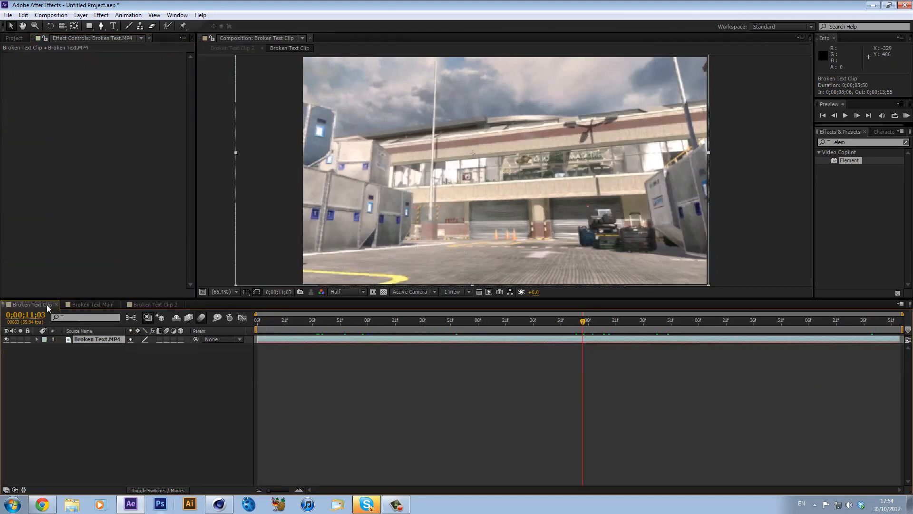
{"action": "left_click", "coordinate": [79, 304]}
- Create a null and camera from a ground track point of the 3D Camera Tracker in Broken Text Main
{"action": "left_click", "coordinate": [95, 395]}
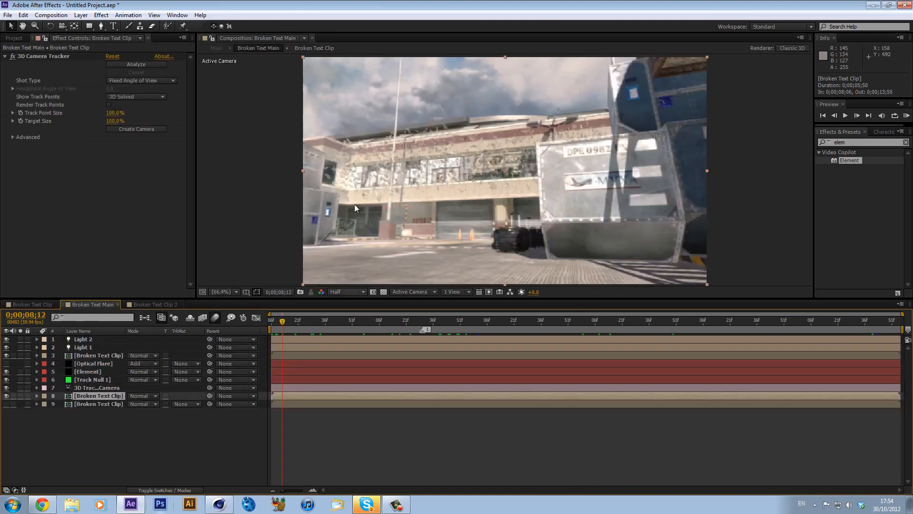
{"action": "left_click", "coordinate": [47, 57]}
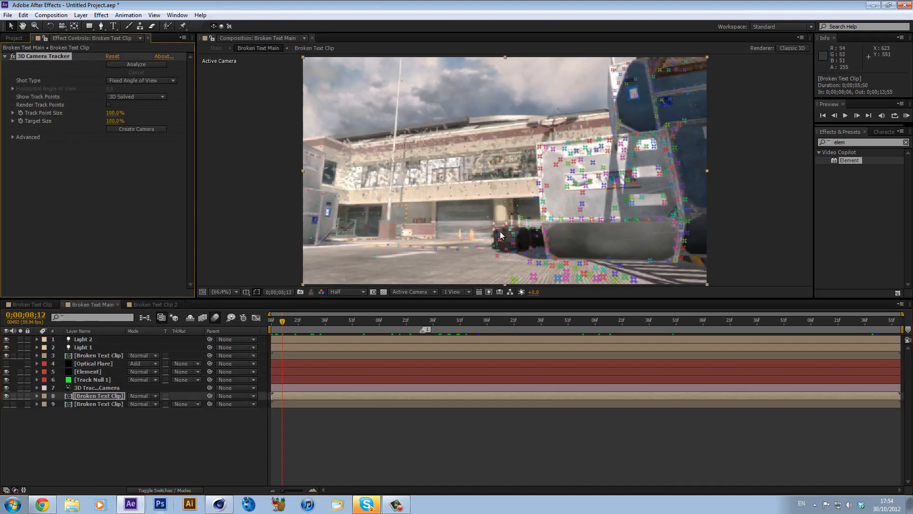
{"action": "left_click", "coordinate": [434, 251]}
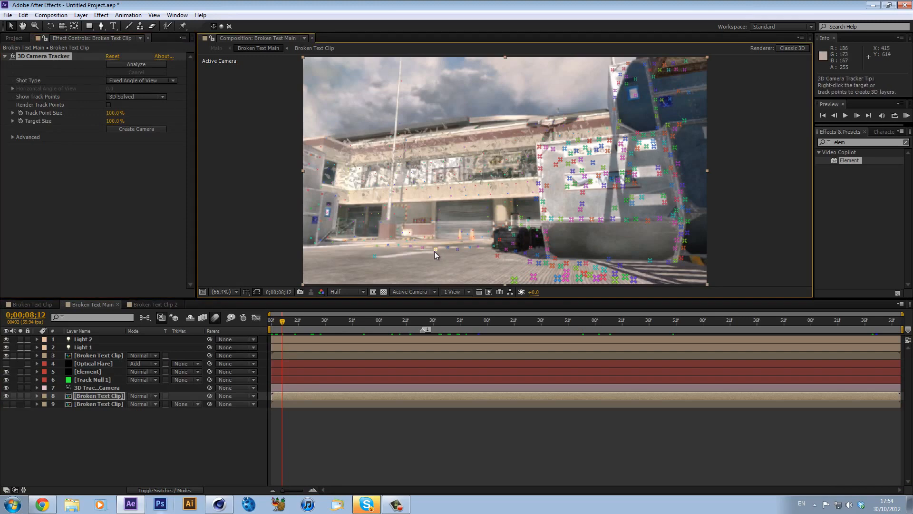
{"action": "right_click", "coordinate": [437, 251]}
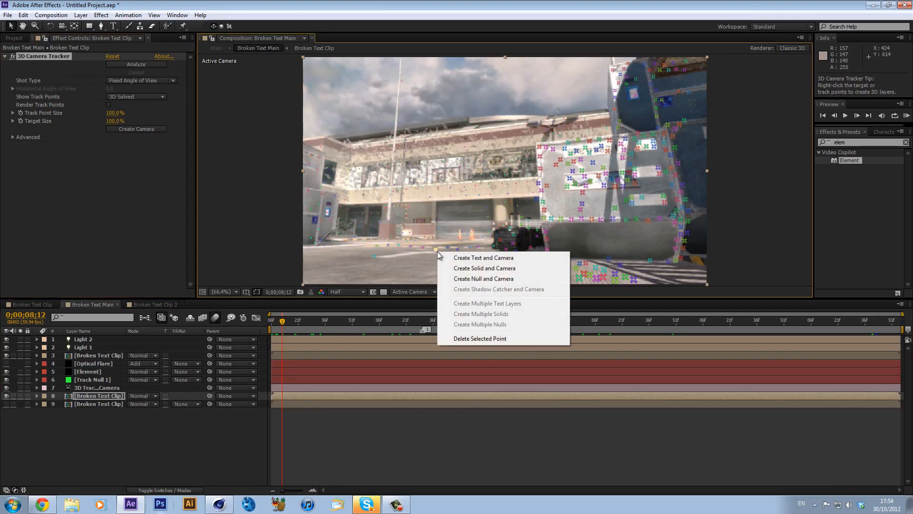
{"action": "left_click", "coordinate": [468, 278]}
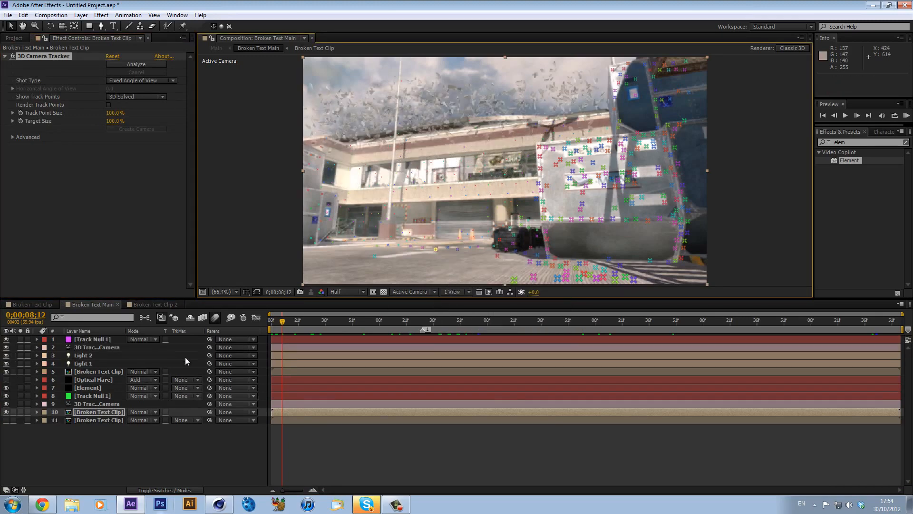
- Reveal the new track null's position and scrub through Broken Text Main to check how it follows the footage
{"action": "left_click", "coordinate": [115, 340]}
{"action": "key", "text": "p"}
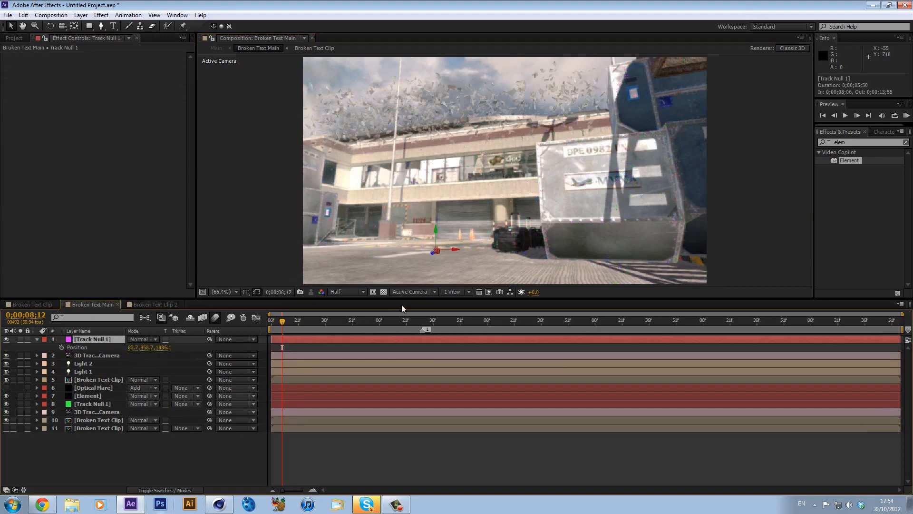
{"action": "left_click_drag", "start_coordinate": [380, 321], "coordinate": [427, 325]}
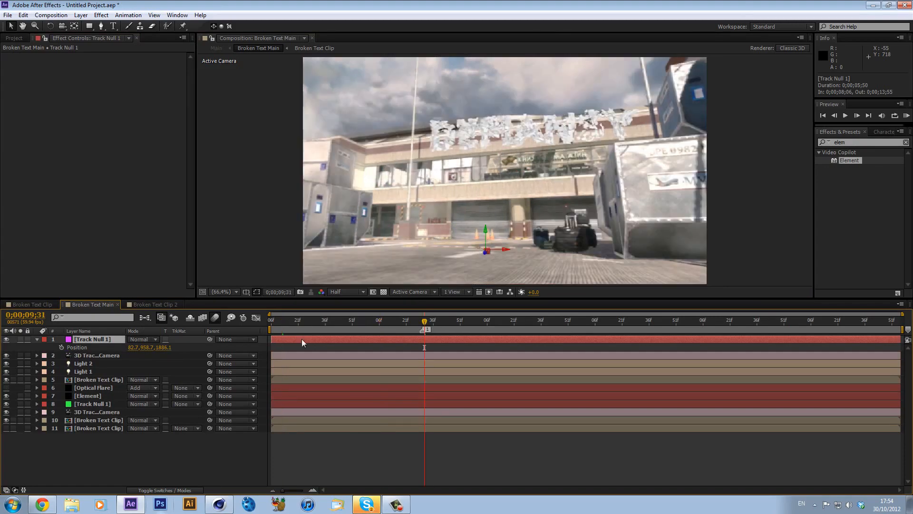
{"action": "left_click_drag", "start_coordinate": [298, 319], "coordinate": [447, 331]}
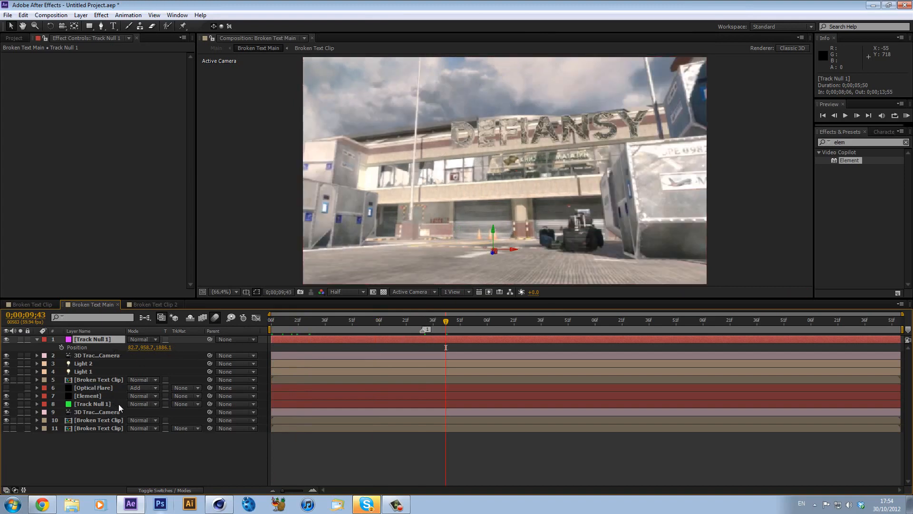
- Delete the newly created track null and check the position of the original Track Null 1
{"action": "key", "text": "Delete"}
{"action": "left_click", "coordinate": [95, 386]}
{"action": "key", "text": "p"}
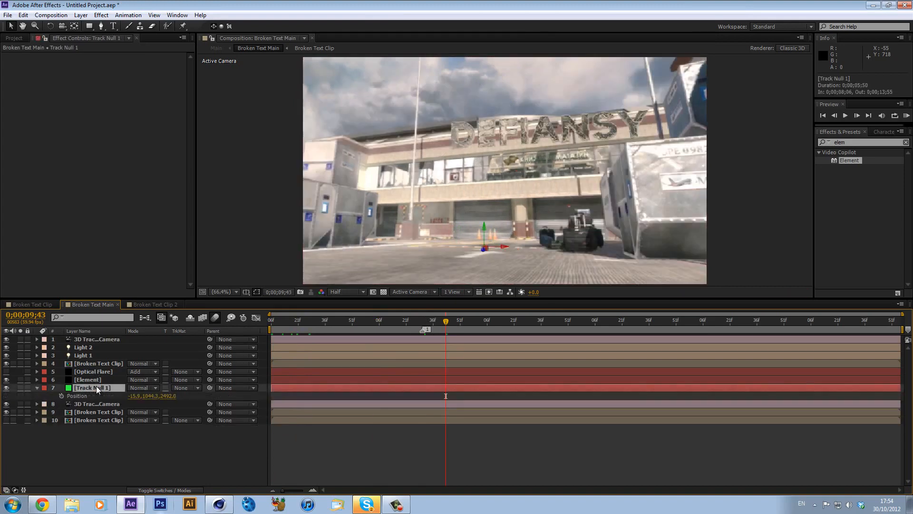
{"action": "key", "text": "p"}
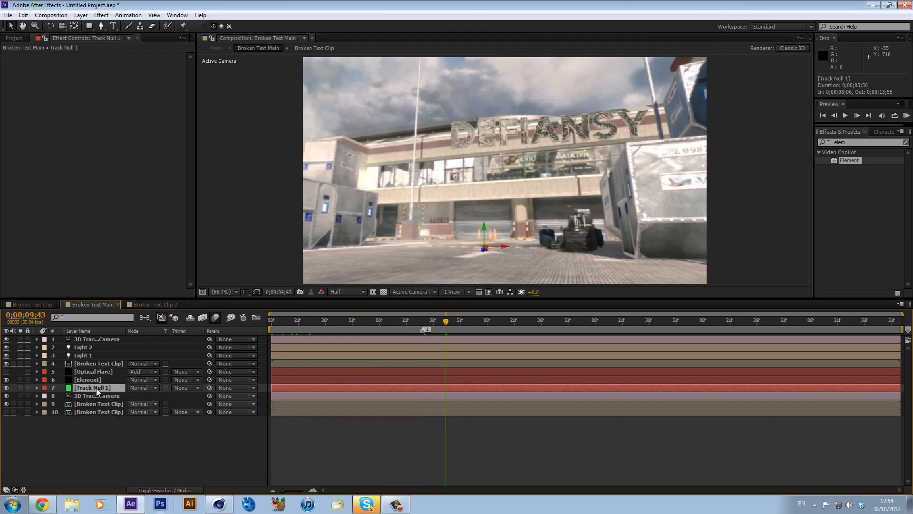
- In Broken Text Clip 2, set Element's Group 1 Position Z to 5810 and its particle size to 14.55
{"action": "left_click", "coordinate": [143, 304]}
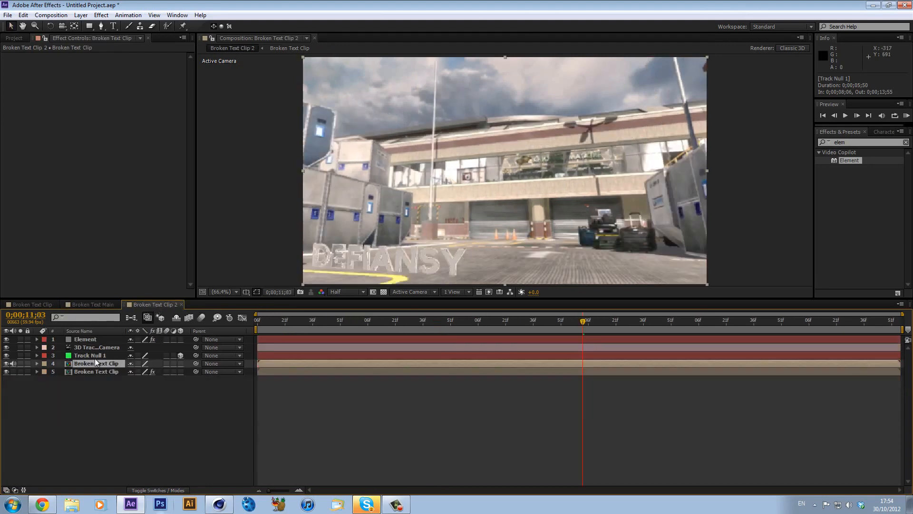
{"action": "left_click", "coordinate": [86, 339]}
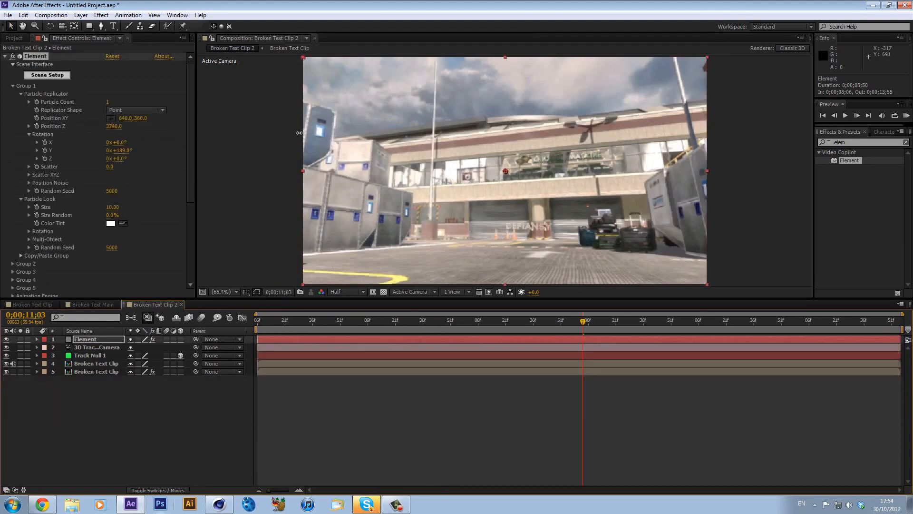
{"action": "left_click_drag", "start_coordinate": [299, 132], "coordinate": [387, 136]}
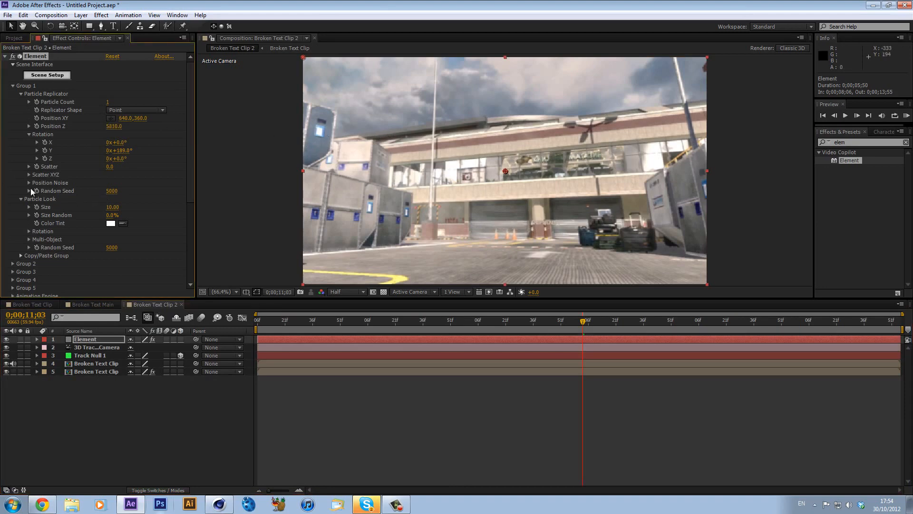
{"action": "left_click_drag", "start_coordinate": [114, 210], "coordinate": [130, 209]}
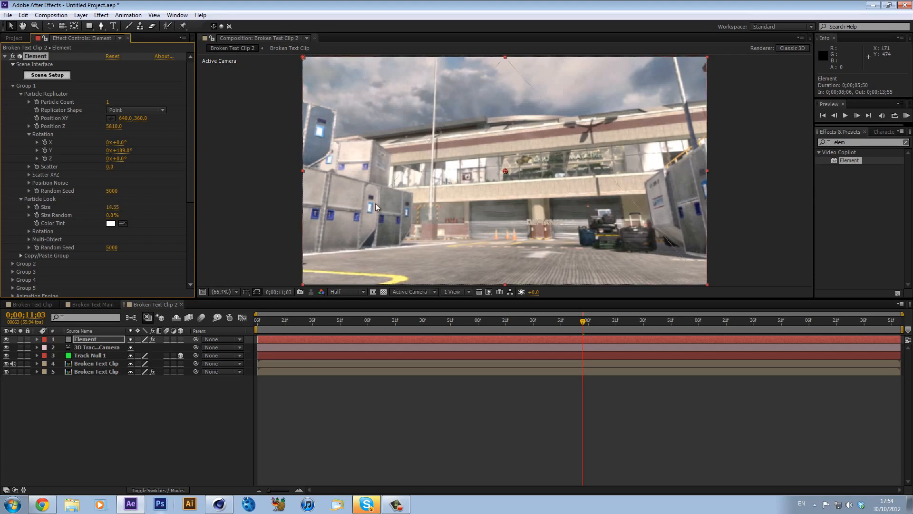
- Make the Element layer a 3D layer and dismiss the warning
{"action": "left_click", "coordinate": [180, 339]}
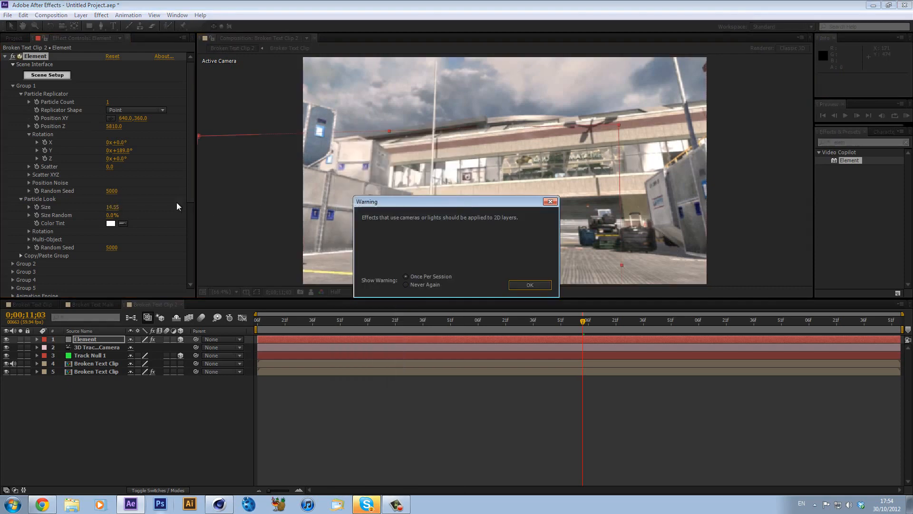
{"action": "left_click", "coordinate": [543, 287]}
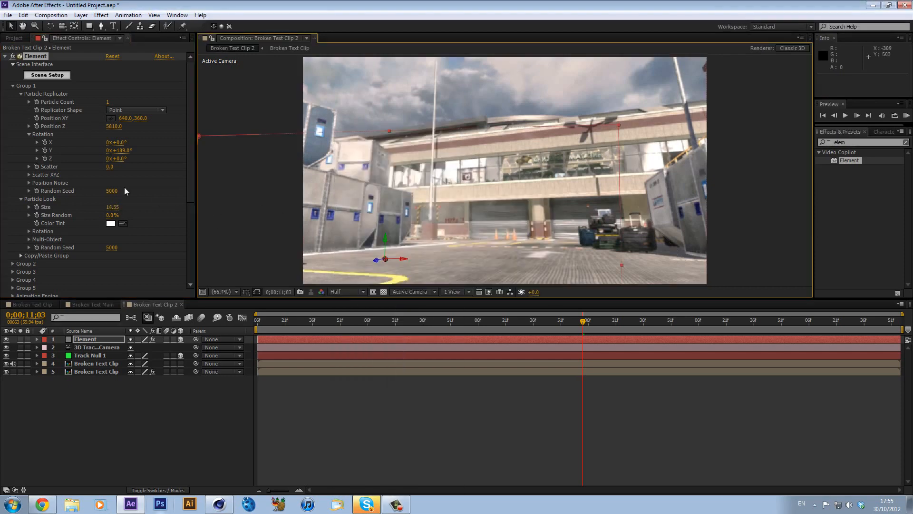
- Turn off 3D for the Element layer, set Group 1's particle size to 74.37, and scrub the footage
{"action": "left_click", "coordinate": [180, 338]}
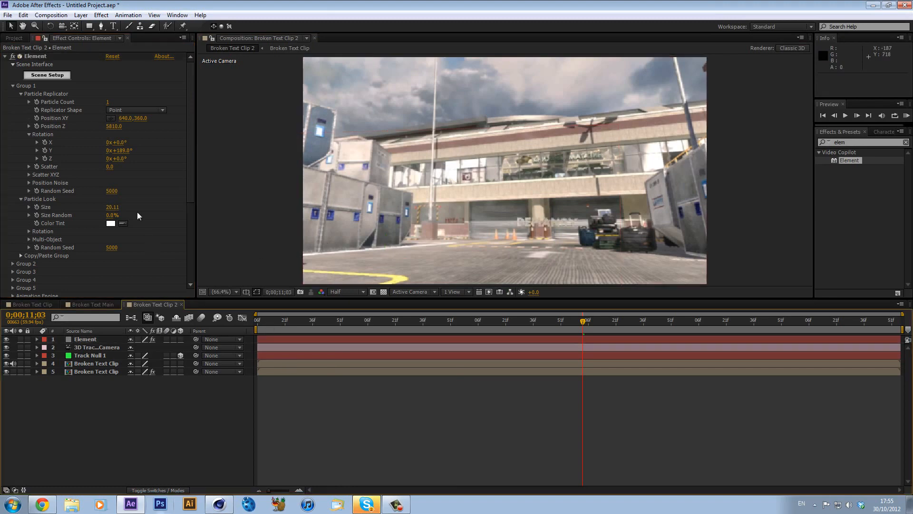
{"action": "left_click_drag", "start_coordinate": [111, 206], "coordinate": [299, 234]}
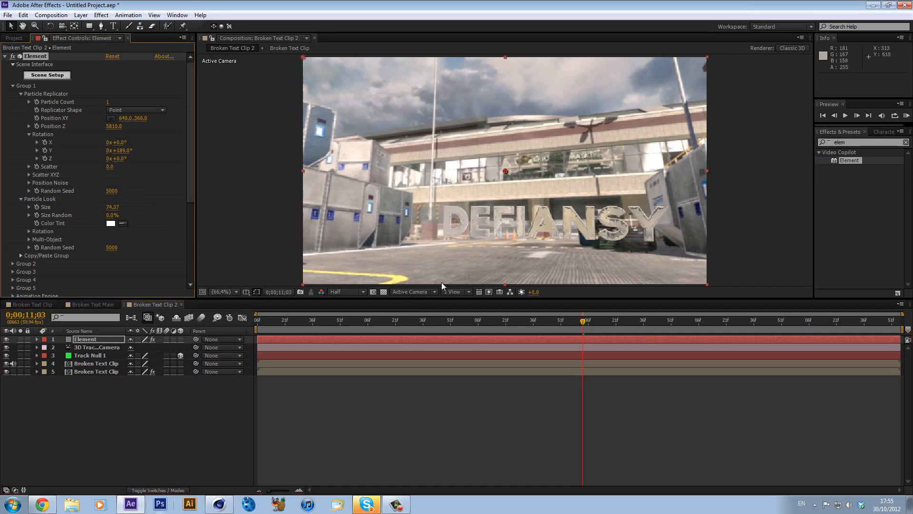
{"action": "left_click_drag", "start_coordinate": [292, 330], "coordinate": [686, 324]}
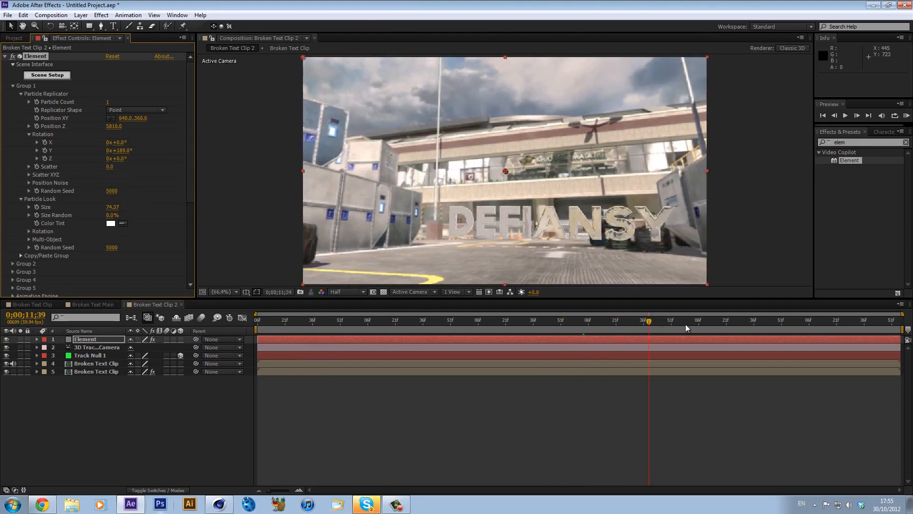
- Set Group 1's Position Z to 7000 and its replicator rotation to Y 170° and Z 1°
{"action": "left_click", "coordinate": [113, 126]}
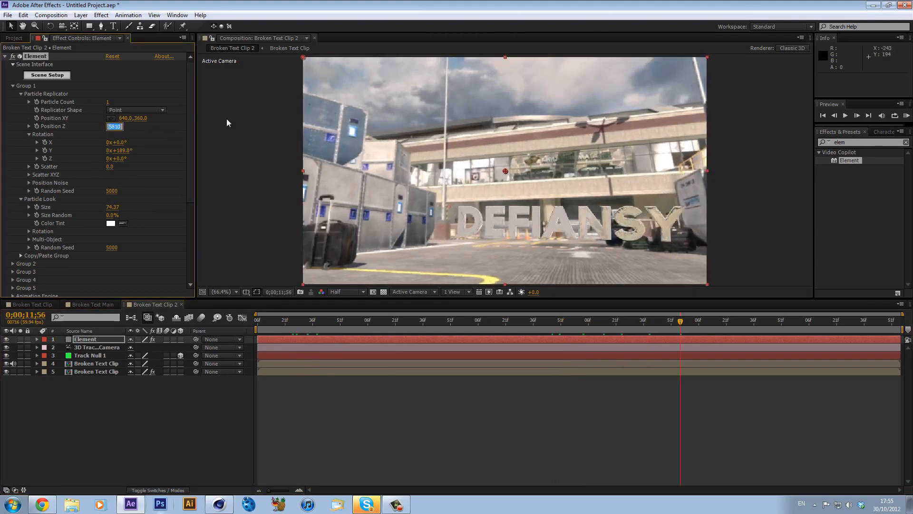
{"action": "type", "text": "700"}
{"action": "key", "text": "Return"}
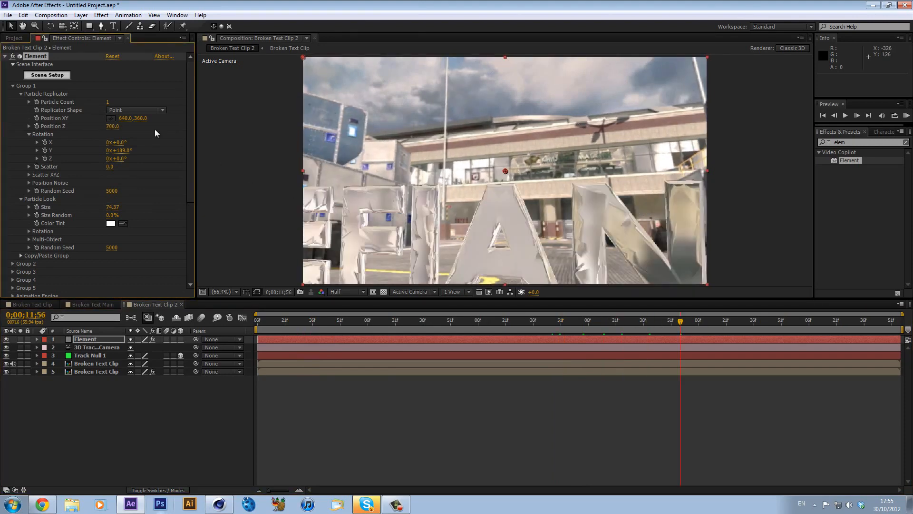
{"action": "left_click", "coordinate": [114, 127]}
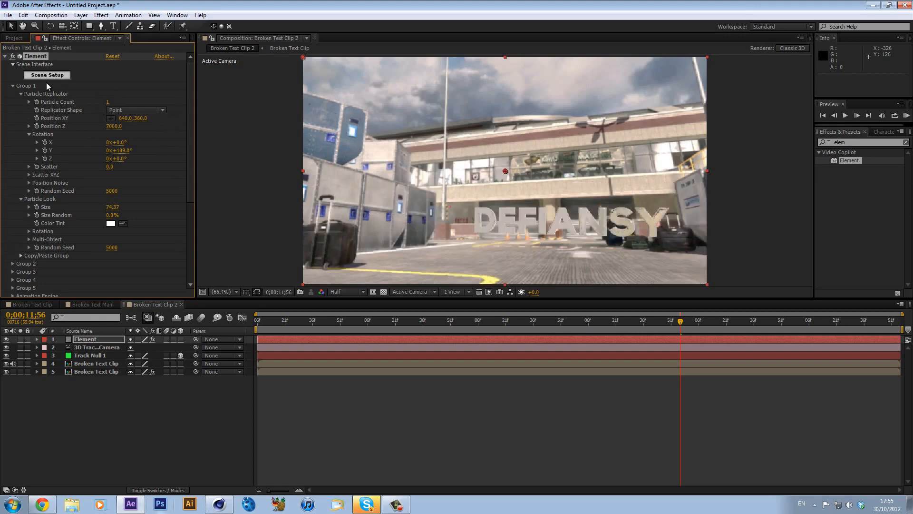
{"action": "mouse_move", "coordinate": [120, 158]}
{"action": "left_mouse_down"}
{"action": "mouse_move", "coordinate": [128, 151]}
{"action": "mouse_move", "coordinate": [117, 151]}
{"action": "left_mouse_up"}
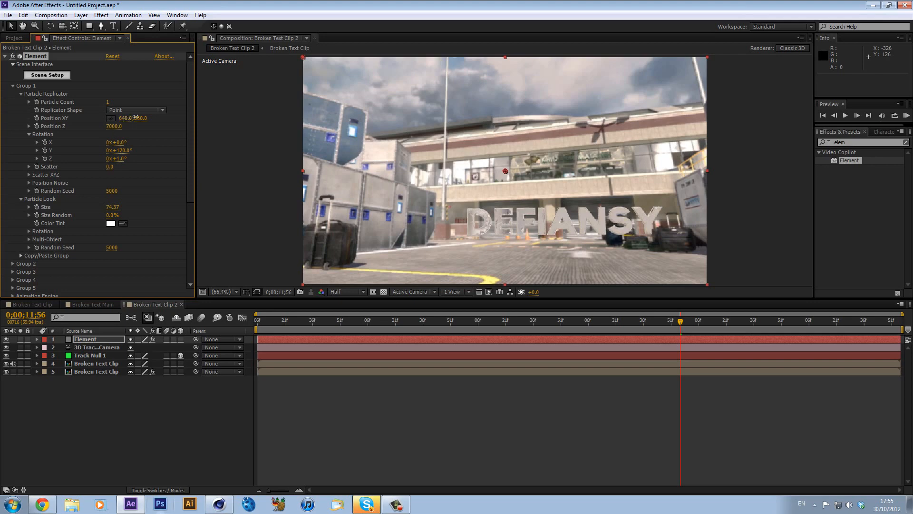
- Set Group 1's Position XY to 362, -235 and scrub the timeline to check the text against the building
{"action": "left_click_drag", "start_coordinate": [126, 117], "coordinate": [1, 124]}
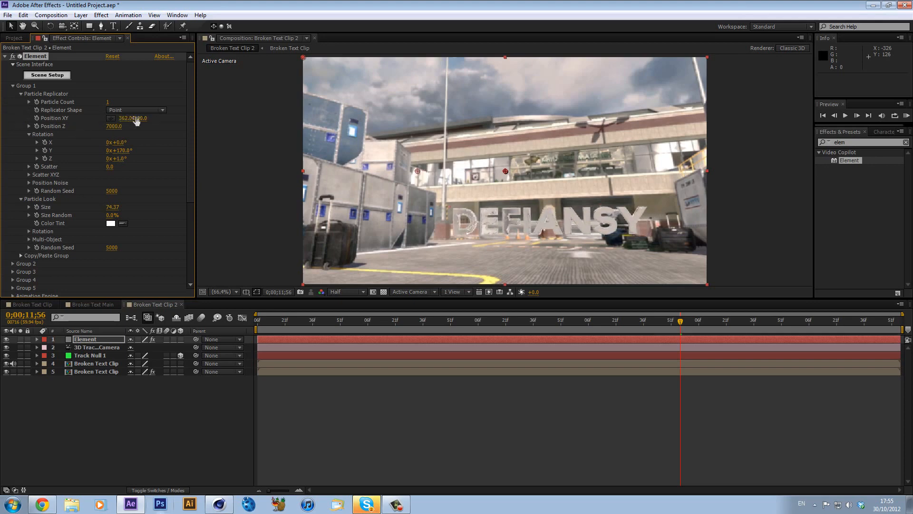
{"action": "left_click_drag", "start_coordinate": [139, 118], "coordinate": [1, 112]}
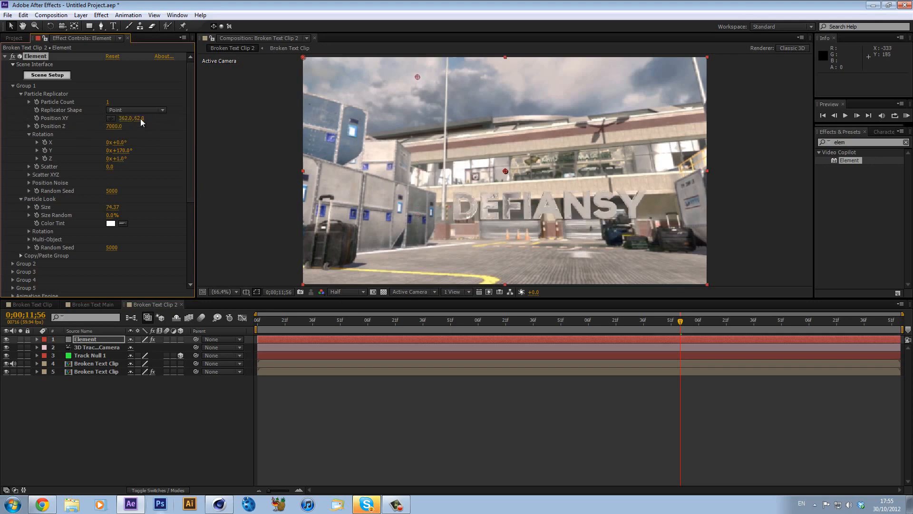
{"action": "left_click_drag", "start_coordinate": [140, 118], "coordinate": [1, 119]}
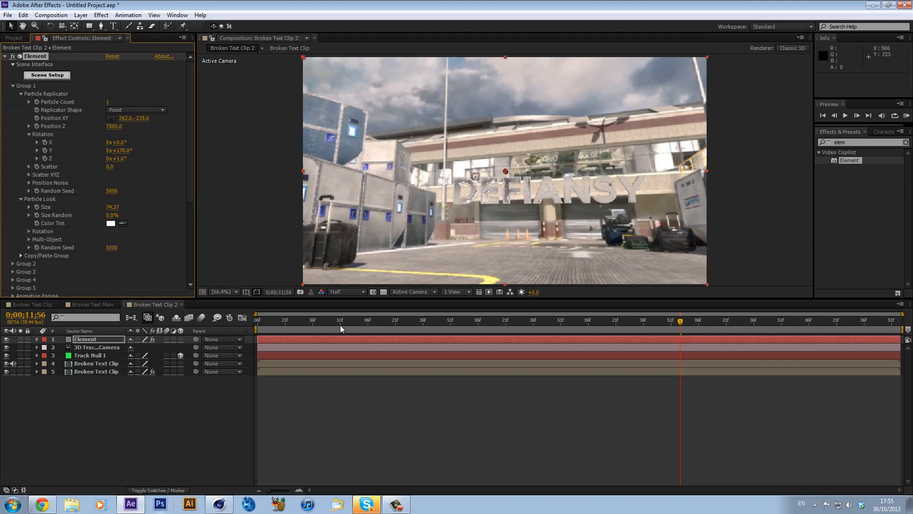
{"action": "left_click", "coordinate": [273, 319]}
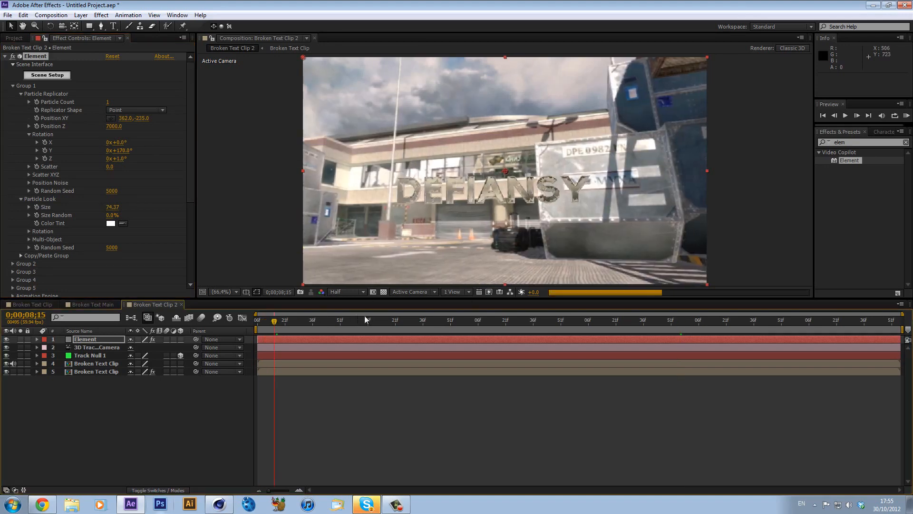
{"action": "left_click_drag", "start_coordinate": [365, 315], "coordinate": [587, 315]}
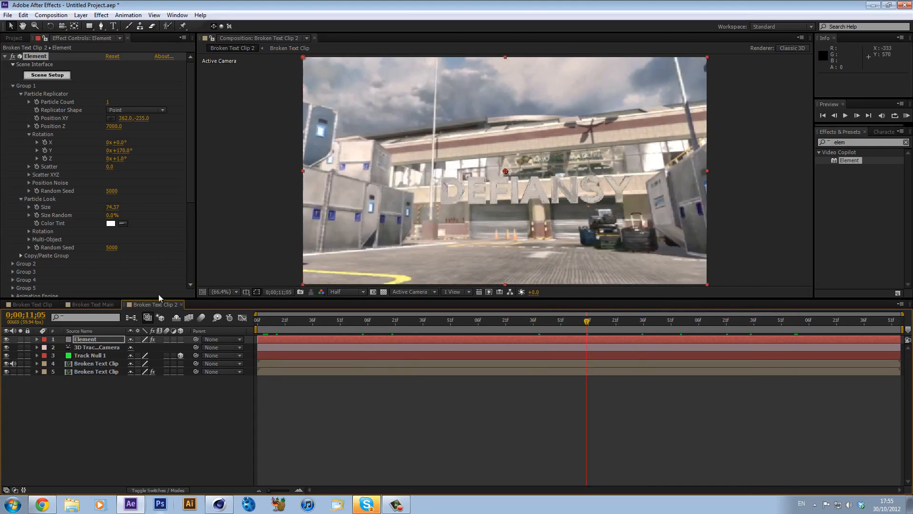
- Examine the Element layer's animated Position XY and Position Z in Broken Text Main, then return to Broken Text Clip 2
{"action": "left_click", "coordinate": [74, 304]}
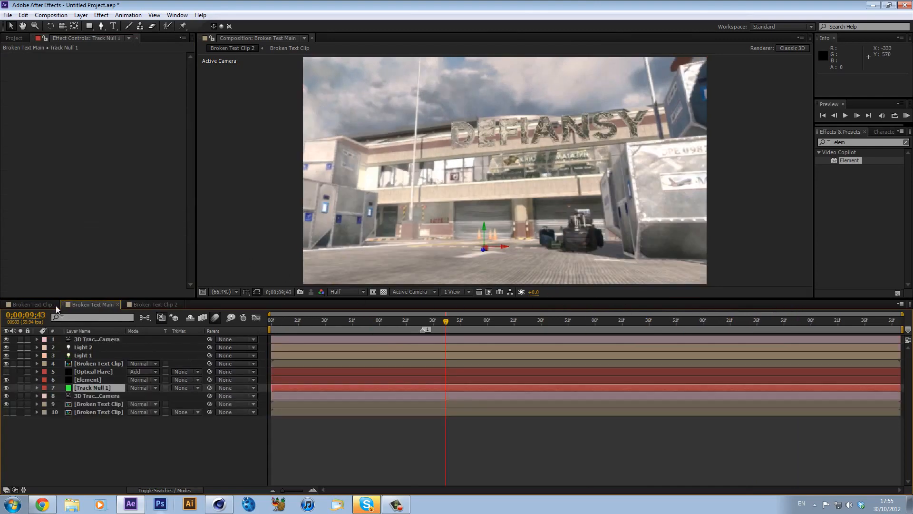
{"action": "left_click", "coordinate": [91, 379]}
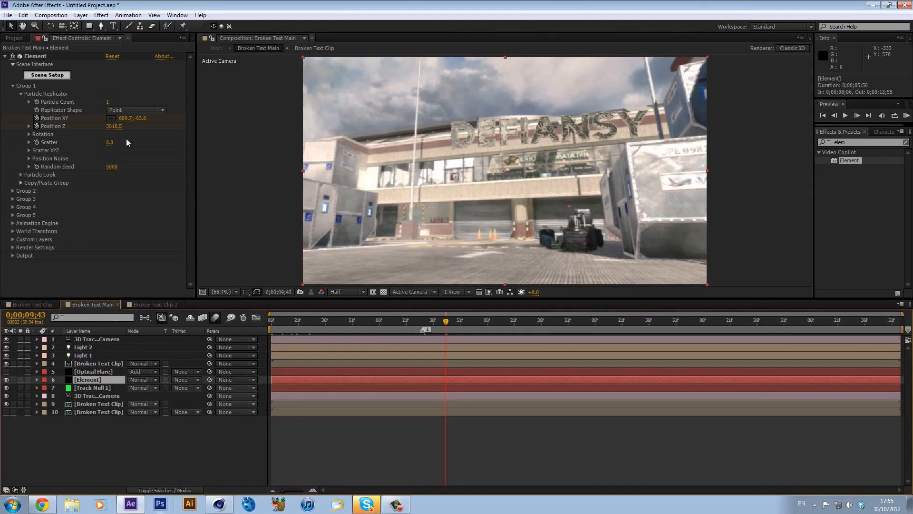
{"action": "left_click_drag", "start_coordinate": [301, 323], "coordinate": [222, 323]}
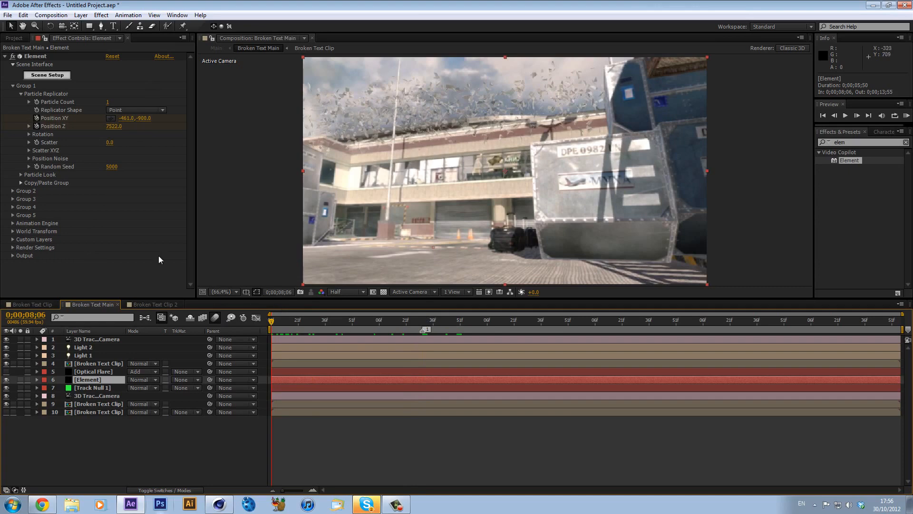
{"action": "left_click_drag", "start_coordinate": [416, 323], "coordinate": [460, 324]}
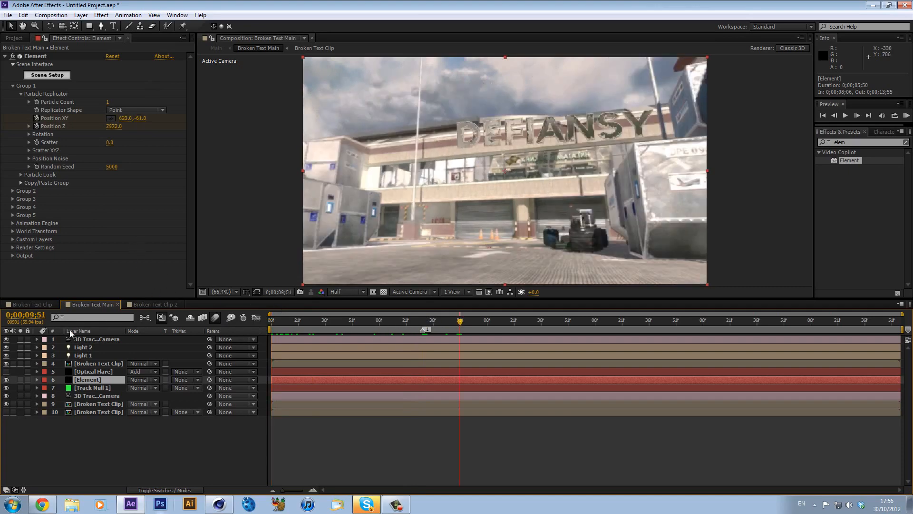
{"action": "left_click", "coordinate": [166, 306]}
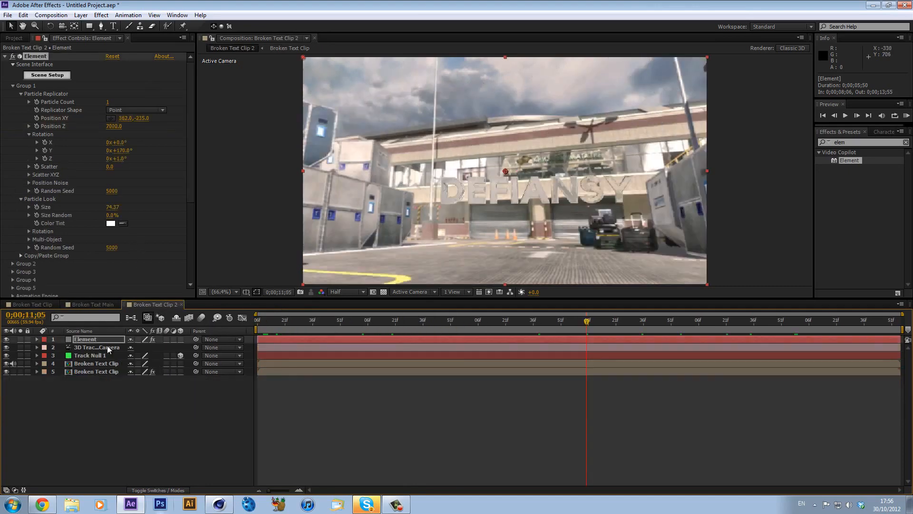
- Set Group 1's Position Z to 3500 and particle size to 34.57, then scrub to check the placement
{"action": "left_click", "coordinate": [113, 126]}
{"action": "type", "text": "3"}
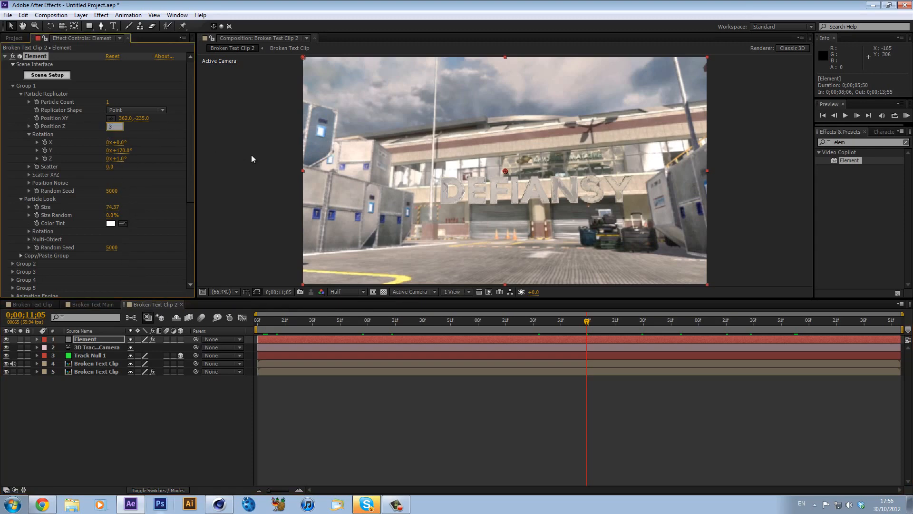
{"action": "type", "text": "500"}
{"action": "key", "text": "Return"}
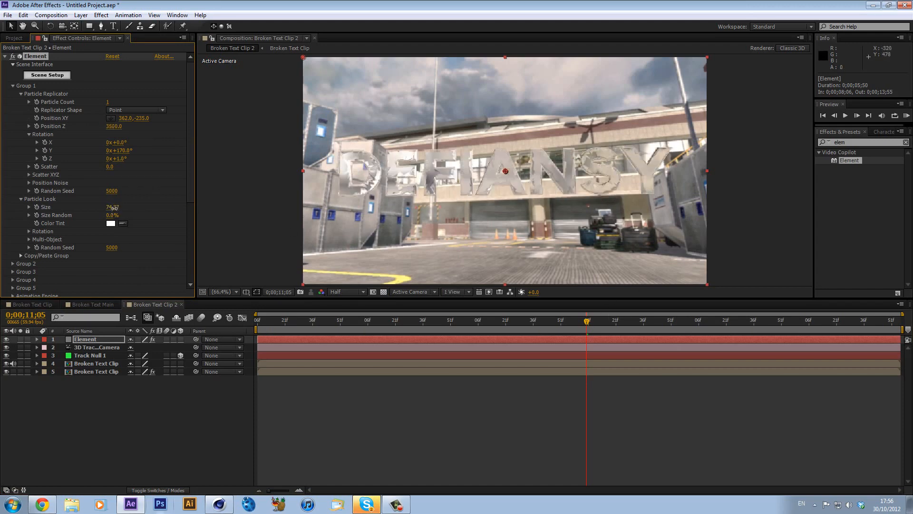
{"action": "left_click_drag", "start_coordinate": [113, 208], "coordinate": [1, 269]}
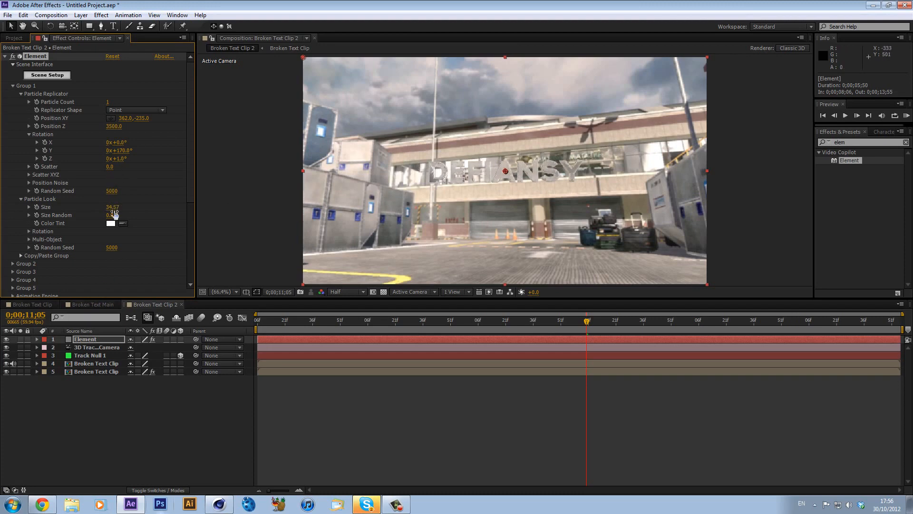
{"action": "left_click_drag", "start_coordinate": [300, 321], "coordinate": [657, 332]}
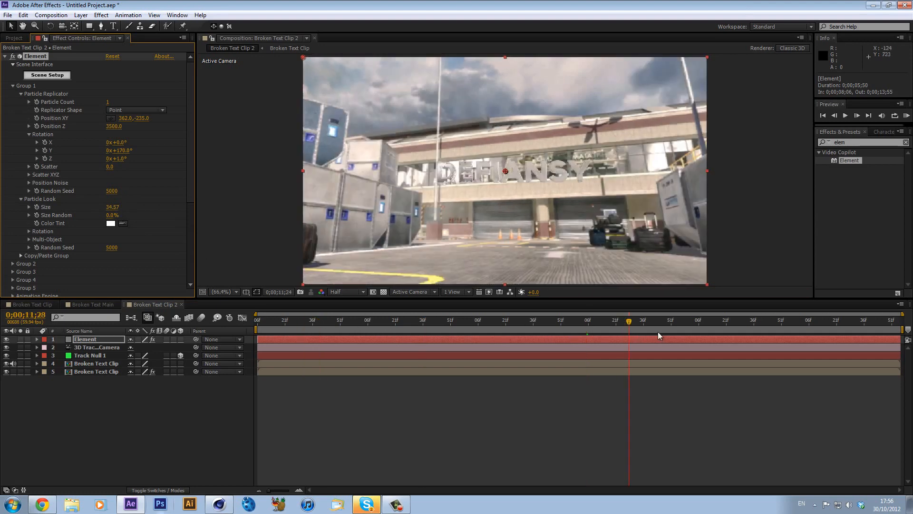
{"action": "left_click_drag", "start_coordinate": [754, 333], "coordinate": [757, 331]}
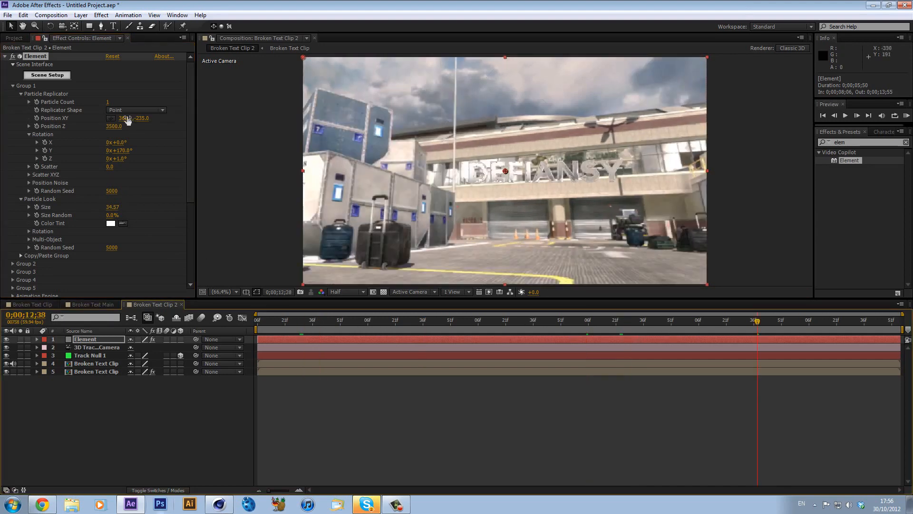
- Set Group 1's Position XY to 655, -235 and its Position Z to 3000
{"action": "left_click_drag", "start_coordinate": [128, 121], "coordinate": [266, 120]}
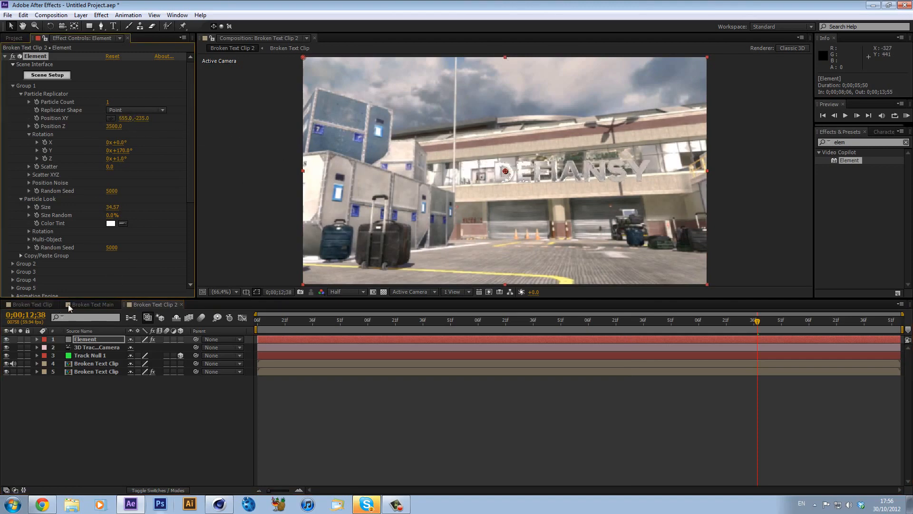
{"action": "left_click", "coordinate": [88, 304]}
{"action": "left_click", "coordinate": [141, 304]}
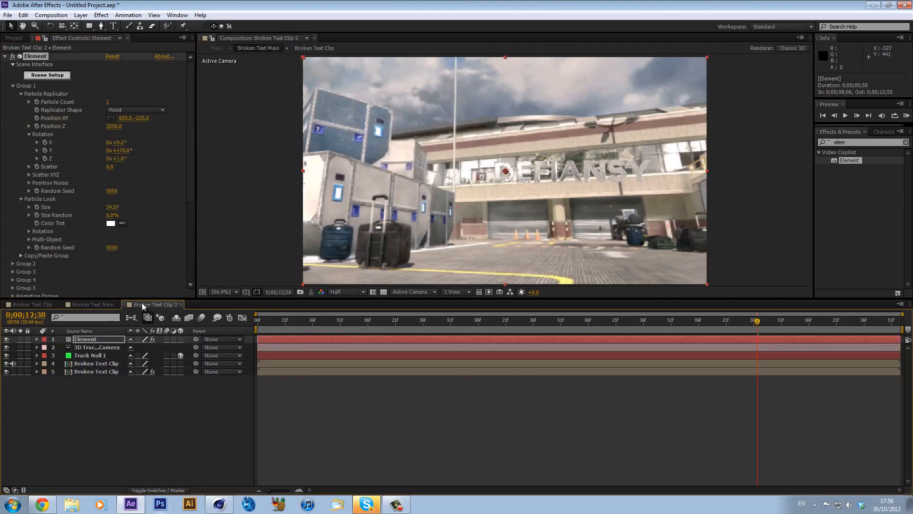
{"action": "left_click", "coordinate": [113, 126]}
{"action": "type", "text": "3"}
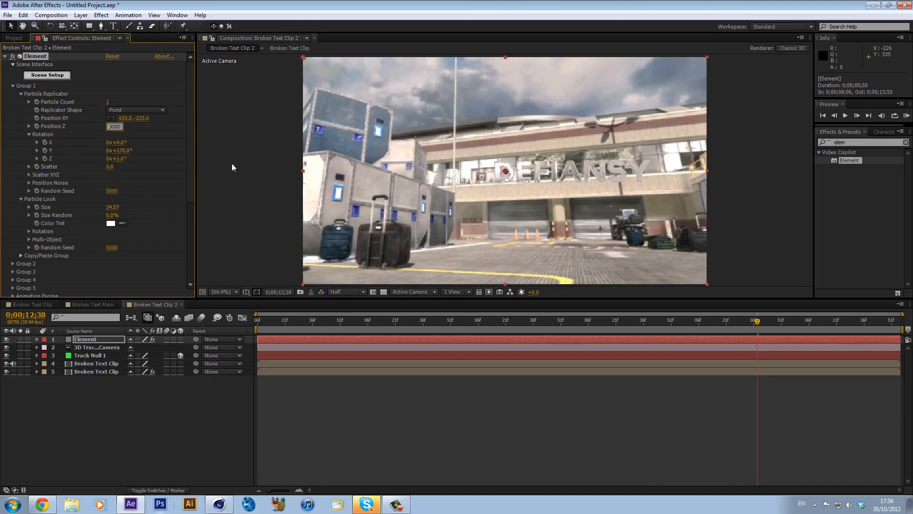
{"action": "type", "text": "000"}
{"action": "key", "text": "Return"}
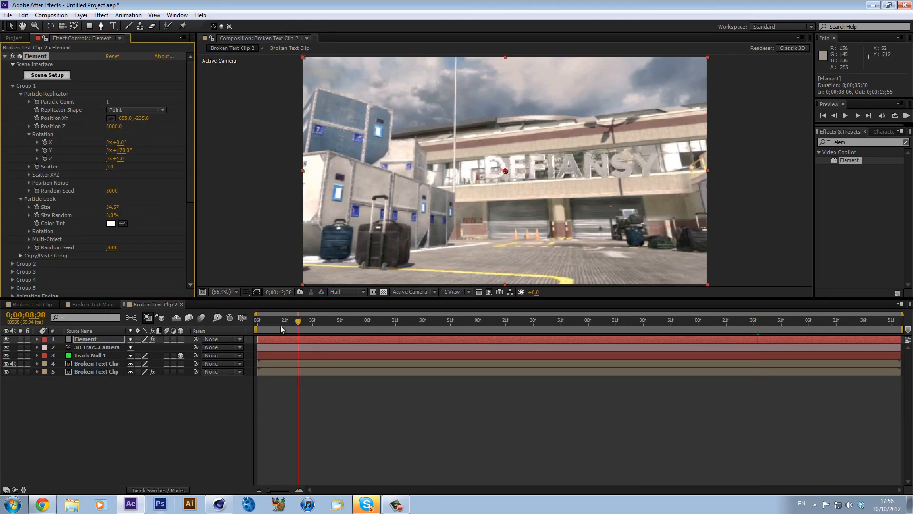
- Start keyframing Group 1's Position XY and Position Z at 0;00;09;55
{"action": "left_click_drag", "start_coordinate": [281, 329], "coordinate": [456, 323]}
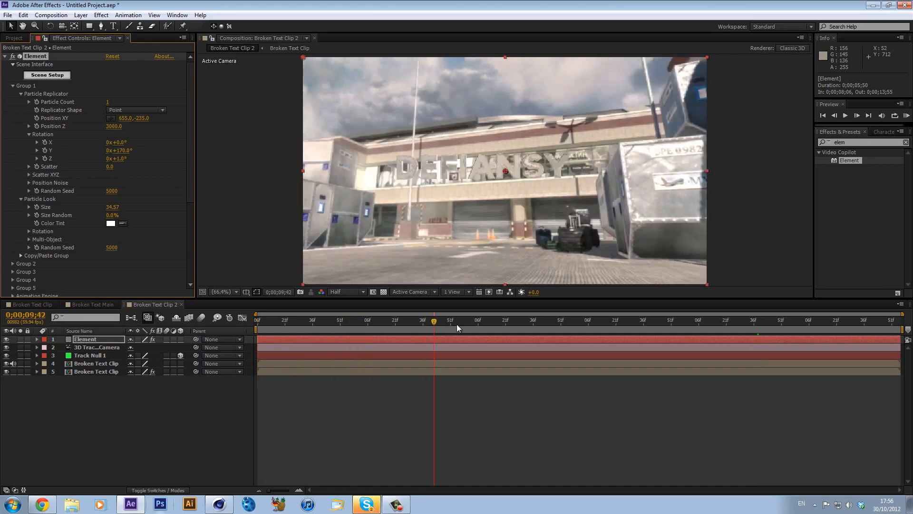
{"action": "left_click", "coordinate": [36, 118]}
{"action": "left_click", "coordinate": [37, 126]}
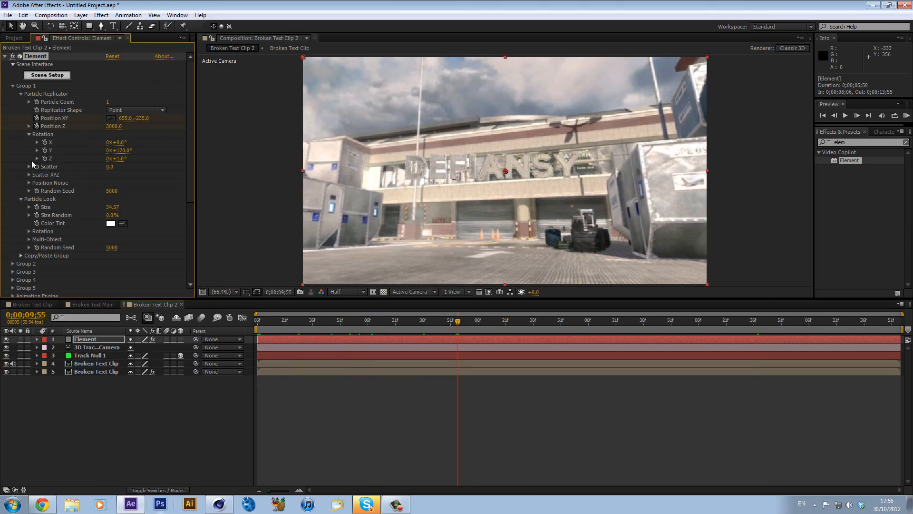
- Enable Multi-Object for Group 1 and add keyframes for its Rotation Random and Scatter at 0;00;09;55
{"action": "left_click", "coordinate": [29, 239]}
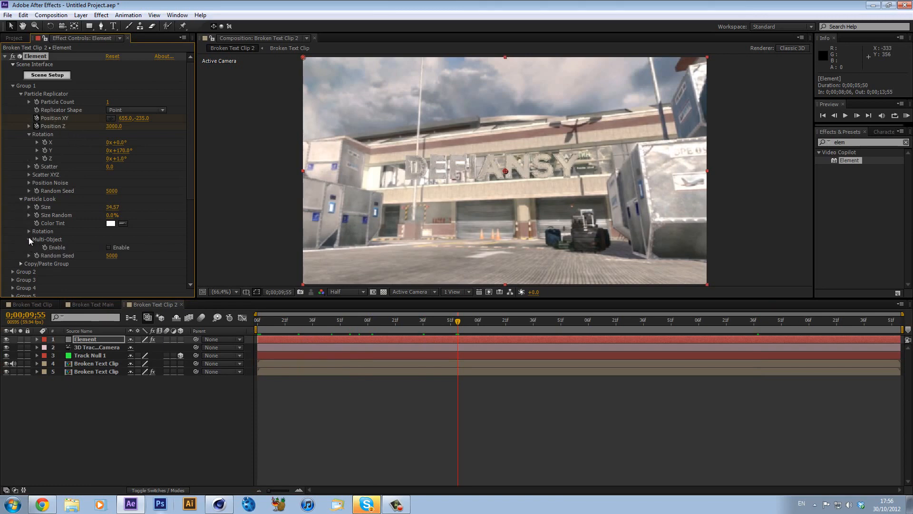
{"action": "left_click", "coordinate": [109, 247]}
{"action": "scroll", "coordinate": [66, 257], "scroll_direction": "down", "scroll_amount": 3}
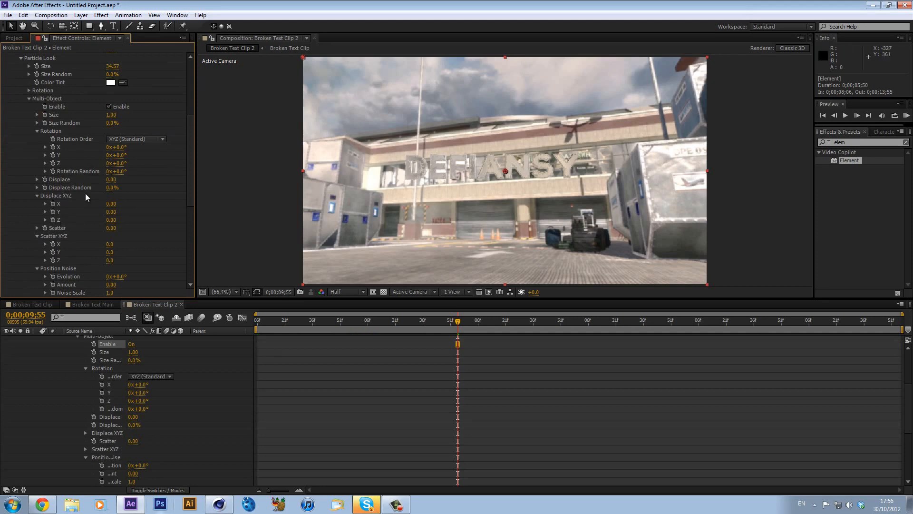
{"action": "left_click", "coordinate": [53, 171]}
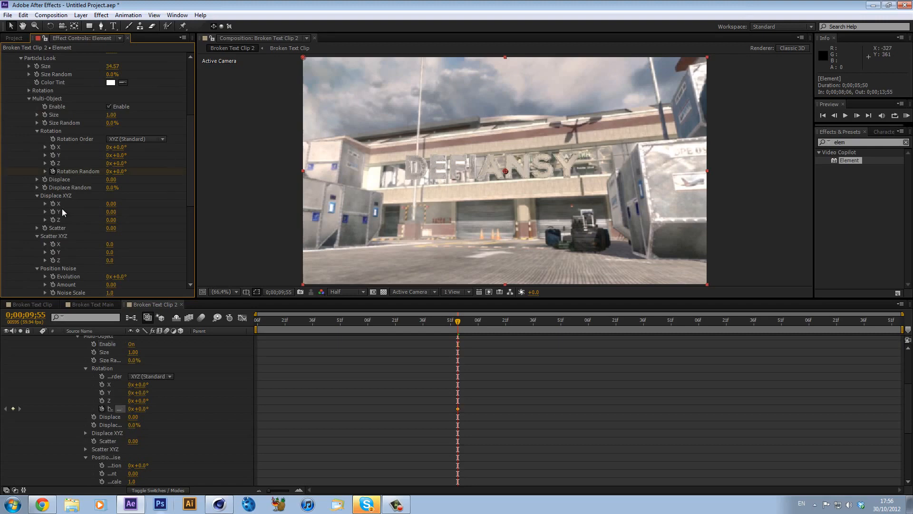
{"action": "left_click", "coordinate": [44, 227]}
- Show only the animated properties, set Multi-Object Rotation Random to 320° and increase Scatter at 0;00;08;06, then return to 0;00;09;55
{"action": "scroll", "coordinate": [456, 390], "scroll_direction": "up", "scroll_amount": 4}
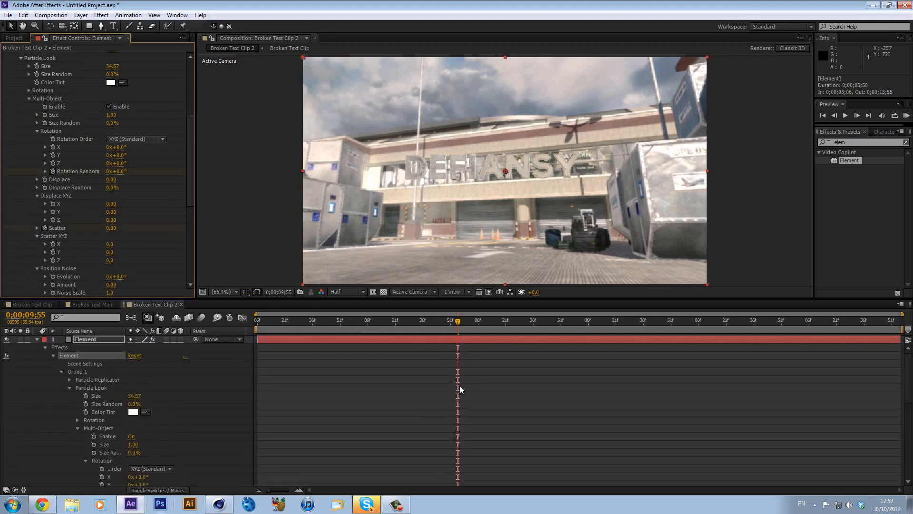
{"action": "key", "text": "u"}
{"action": "left_click", "coordinate": [258, 327]}
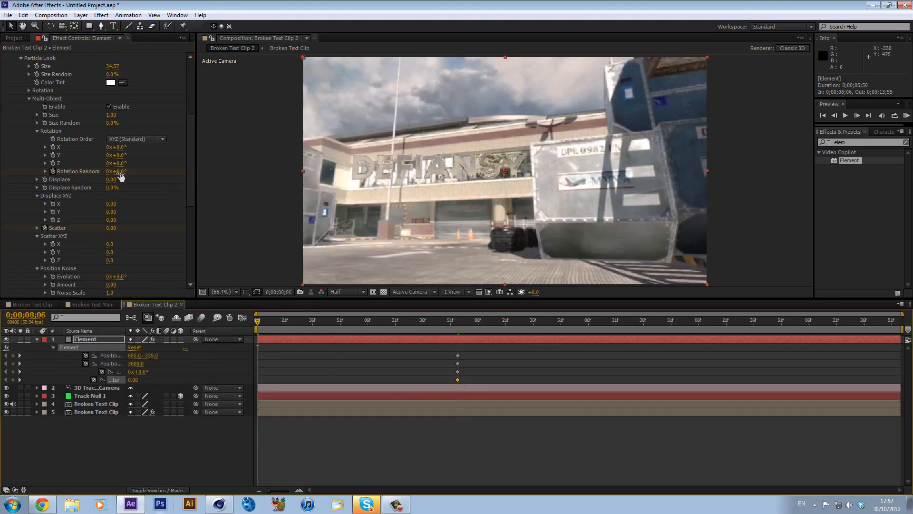
{"action": "left_click_drag", "start_coordinate": [121, 176], "coordinate": [171, 176]}
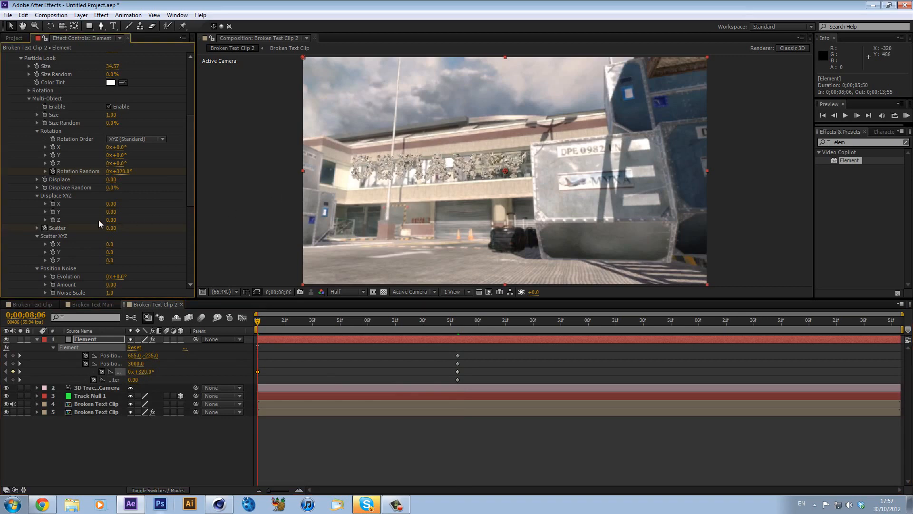
{"action": "left_click_drag", "start_coordinate": [111, 228], "coordinate": [390, 311]}
{"action": "left_click", "coordinate": [456, 320]}
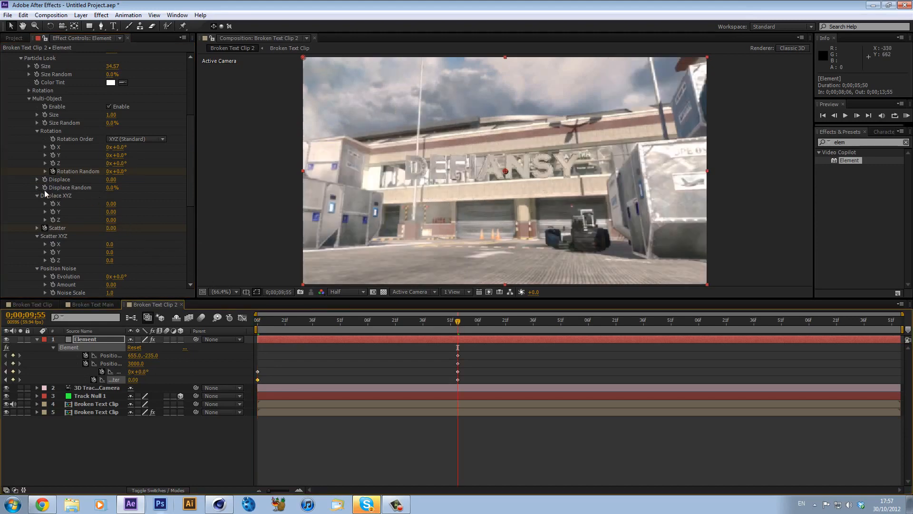
- Start keyframing Multi-Object Displace X at 0;00;09;55, then set Group 1's Position Z to 5410 at 0;00;08;06
{"action": "left_click", "coordinate": [53, 204]}
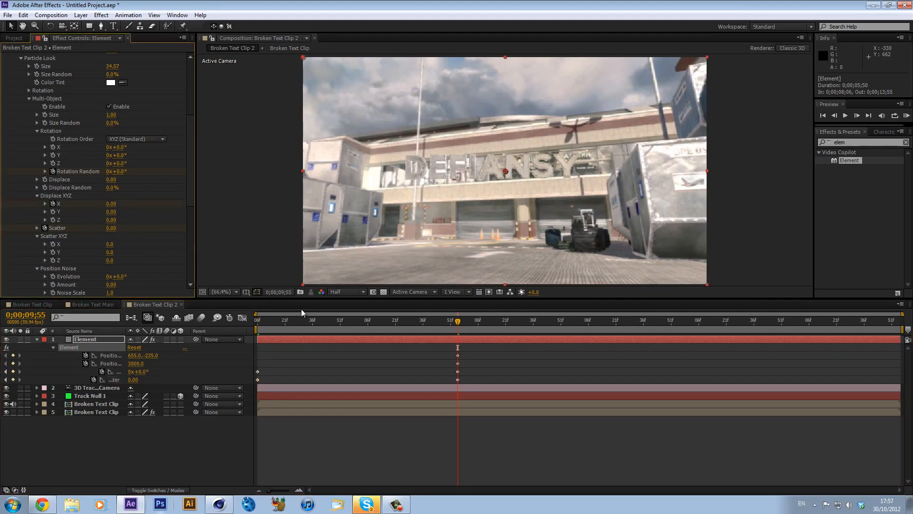
{"action": "left_click_drag", "start_coordinate": [264, 321], "coordinate": [245, 324]}
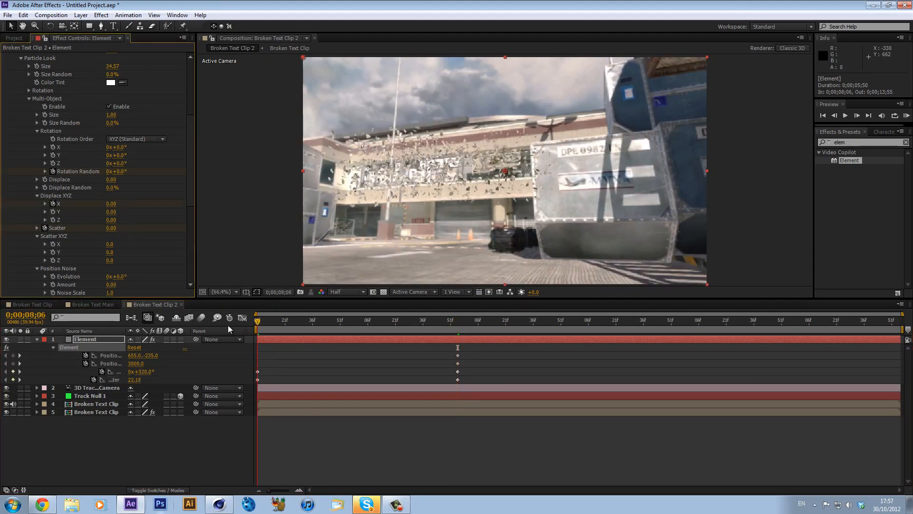
{"action": "scroll", "coordinate": [125, 138], "scroll_direction": "up", "scroll_amount": 5}
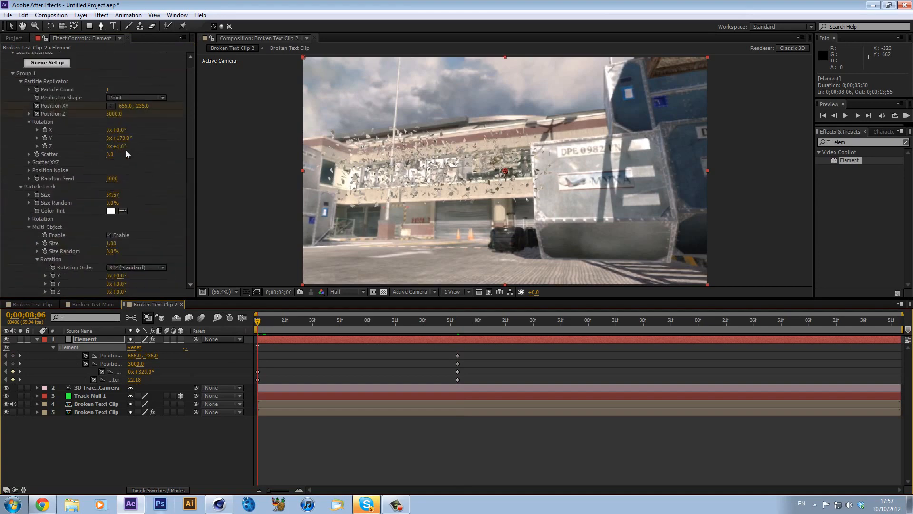
{"action": "left_click_drag", "start_coordinate": [114, 114], "coordinate": [241, 127]}
{"action": "left_click_drag", "start_coordinate": [284, 323], "coordinate": [257, 323]}
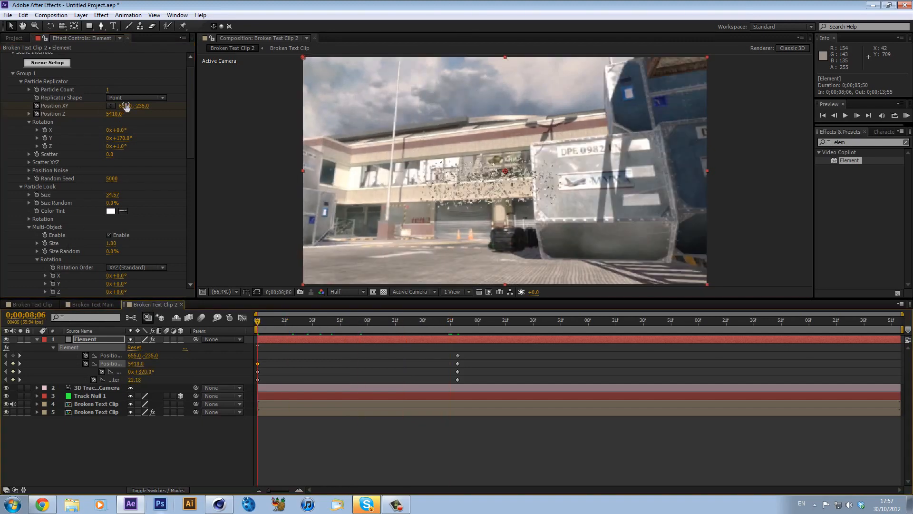
- Set Group 1's Position XY to 124, -510 at 0;00;08;06
{"action": "left_click_drag", "start_coordinate": [126, 106], "coordinate": [0, 131]}
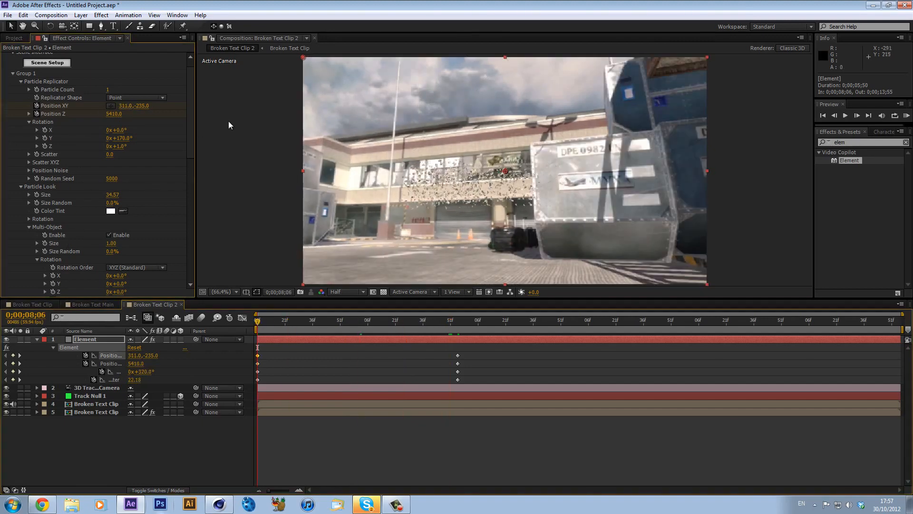
{"action": "left_click_drag", "start_coordinate": [119, 107], "coordinate": [97, 200]}
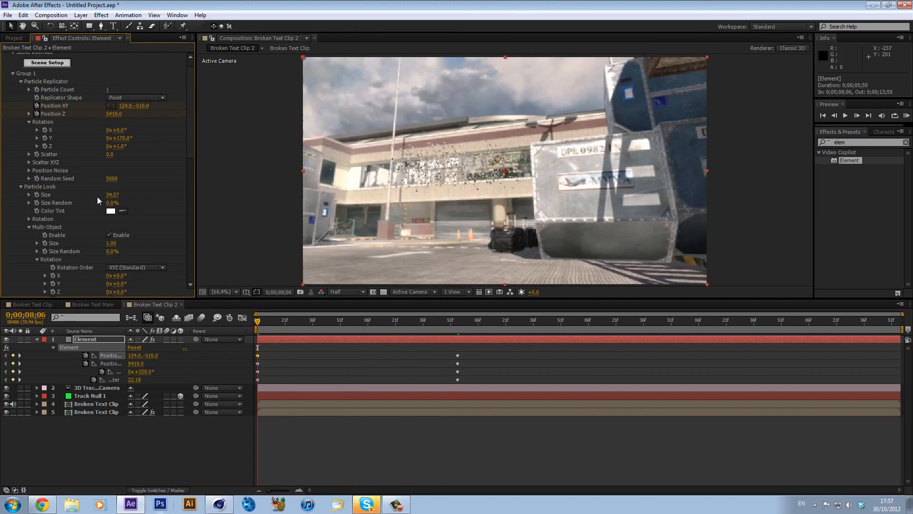
{"action": "scroll", "coordinate": [127, 249], "scroll_direction": "down", "scroll_amount": 1}
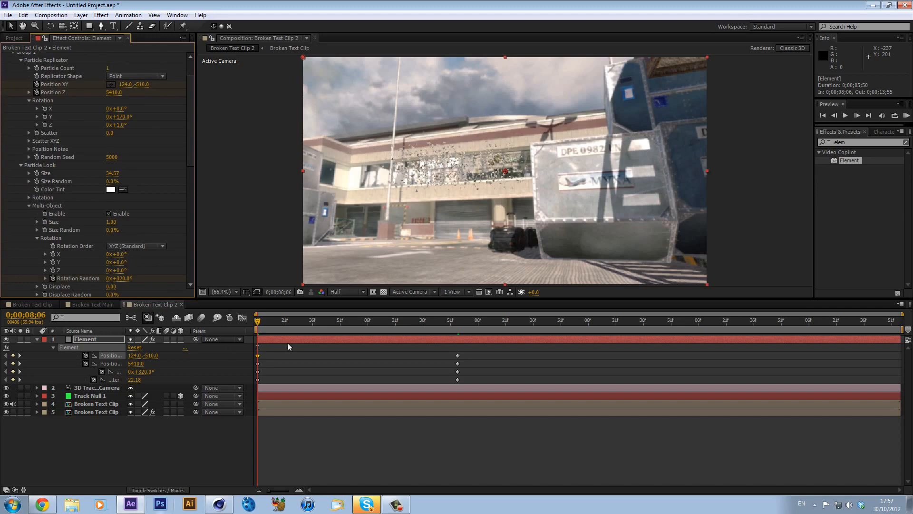
- Show only Element's keyframed properties in the timeline and set Displace X to 1.57 at 0;00;08;06
{"action": "left_click", "coordinate": [397, 338]}
{"action": "key", "text": "u"}
{"action": "key", "text": "u"}
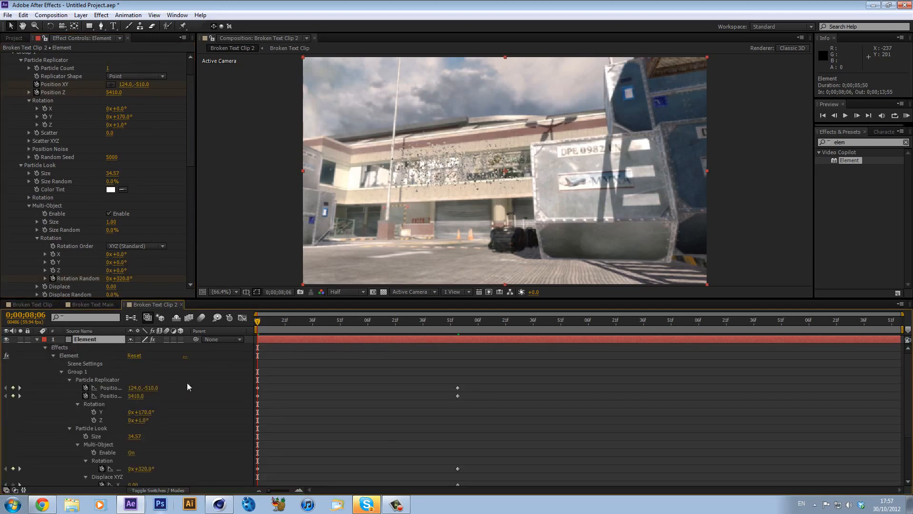
{"action": "key", "text": "u"}
{"action": "key", "text": "u"}
{"action": "left_click", "coordinate": [519, 406]}
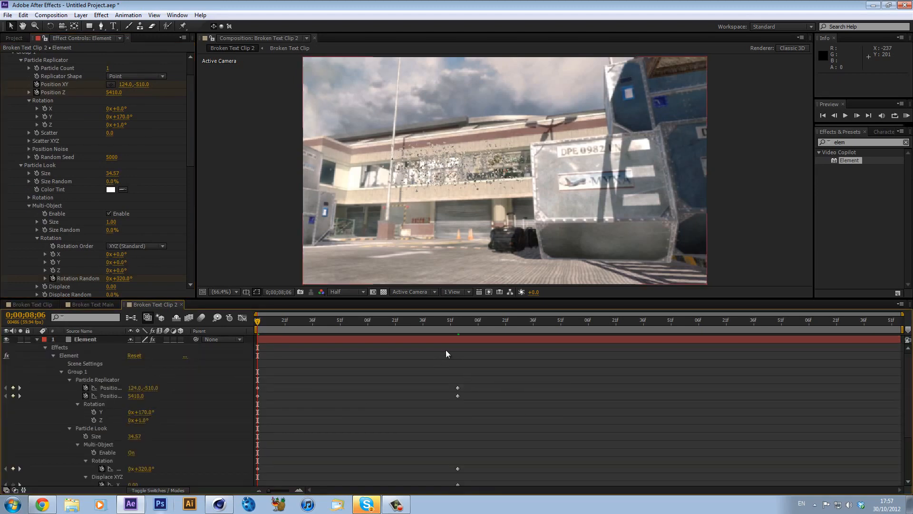
{"action": "left_click", "coordinate": [453, 341]}
{"action": "key", "text": "u"}
{"action": "key", "text": "u"}
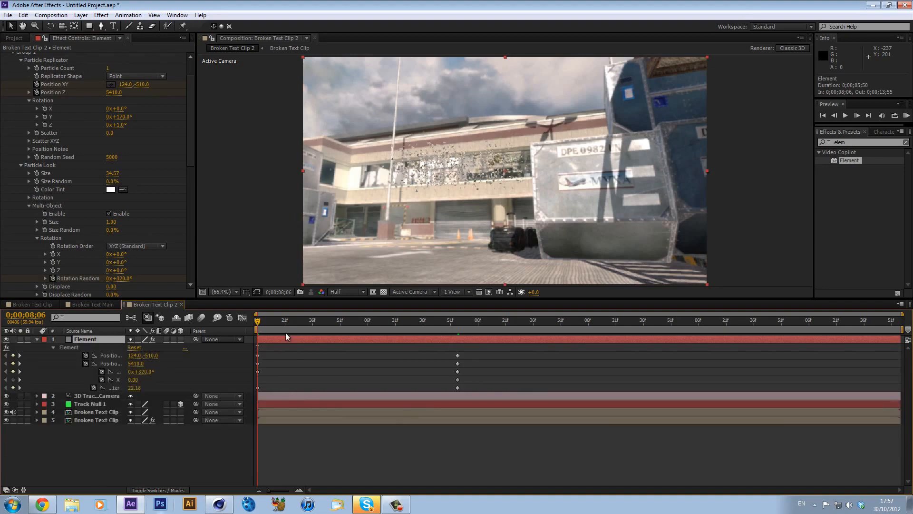
{"action": "left_click_drag", "start_coordinate": [145, 378], "coordinate": [227, 394]}
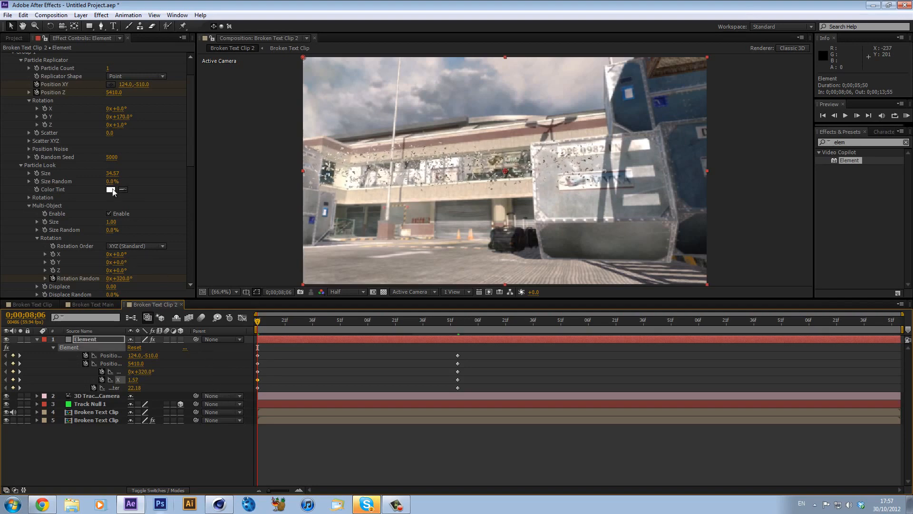
- Set Group 1's particle Size to 43.87 and reduce Displace X to 1.05 at 0;00;08;06
{"action": "left_click_drag", "start_coordinate": [112, 176], "coordinate": [183, 198]}
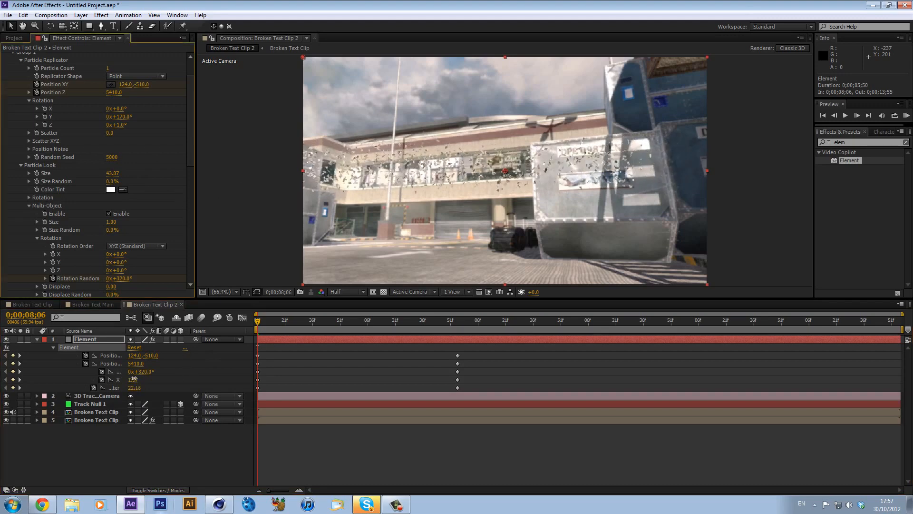
{"action": "mouse_move", "coordinate": [133, 379]}
{"action": "left_mouse_down"}
{"action": "mouse_move", "coordinate": [109, 390]}
{"action": "mouse_move", "coordinate": [125, 386]}
{"action": "left_mouse_up"}
- Set Multi-Object Scatter to 28.80 and Group 1's Position XY to 704, -577 at 0;00;08;06
{"action": "left_click_drag", "start_coordinate": [127, 83], "coordinate": [255, 252]}
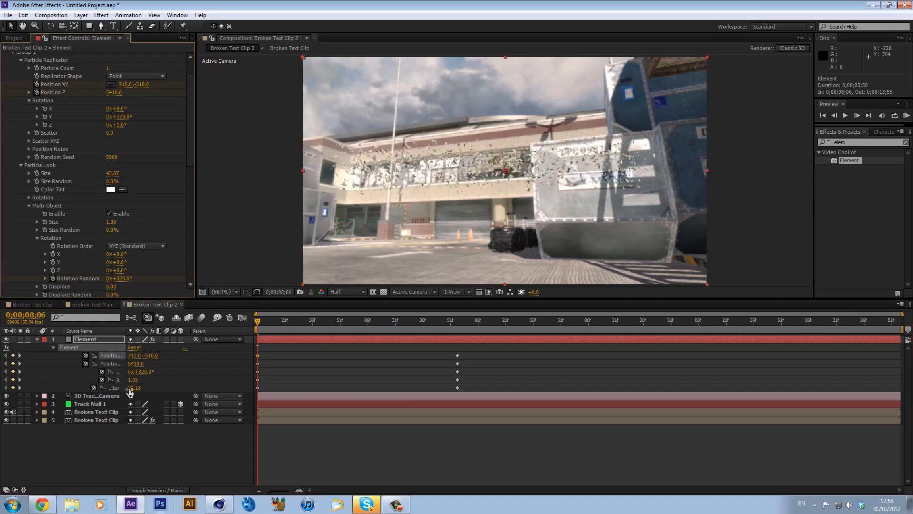
{"action": "left_click_drag", "start_coordinate": [134, 387], "coordinate": [432, 388]}
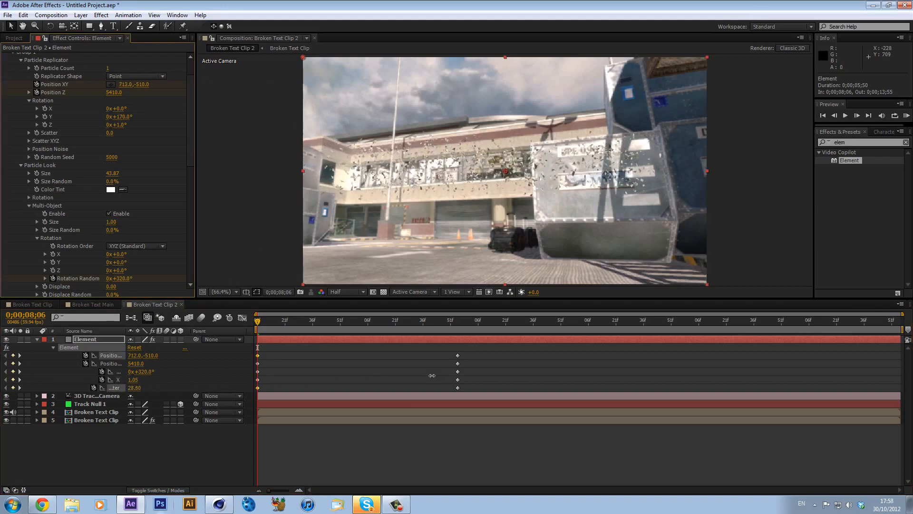
{"action": "left_click_drag", "start_coordinate": [140, 85], "coordinate": [121, 85]}
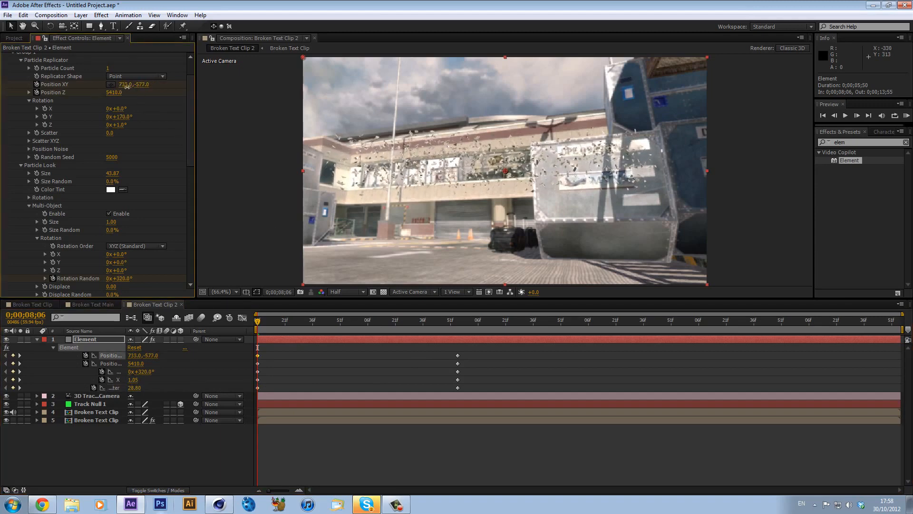
- Set Group 1's X rotation to -5° at 0;00;09;55, undo the last value change and return to 0;00;08;06
{"action": "left_click_drag", "start_coordinate": [264, 322], "coordinate": [457, 335]}
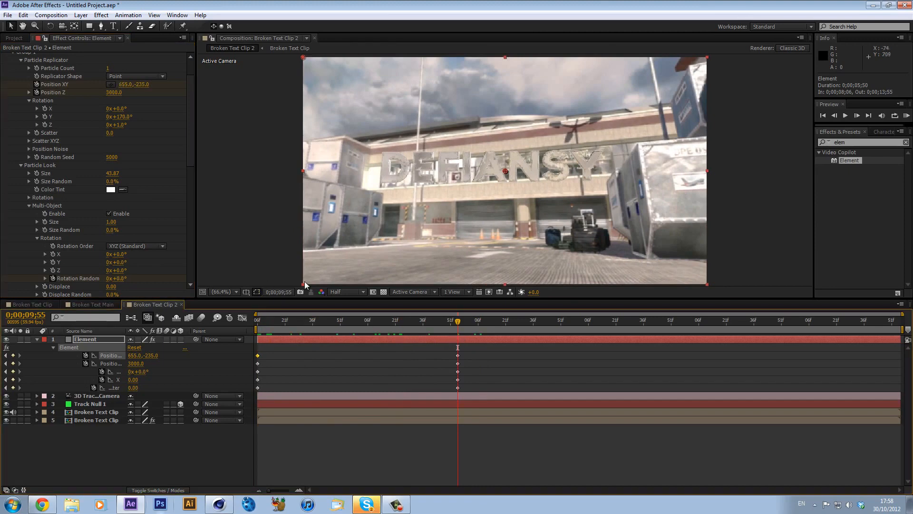
{"action": "mouse_move", "coordinate": [118, 125]}
{"action": "left_mouse_down"}
{"action": "mouse_move", "coordinate": [136, 116]}
{"action": "mouse_move", "coordinate": [120, 110]}
{"action": "mouse_move", "coordinate": [126, 117]}
{"action": "left_mouse_up"}
{"action": "key", "text": "ctrl+z"}
{"action": "left_click_drag", "start_coordinate": [274, 320], "coordinate": [236, 337]}
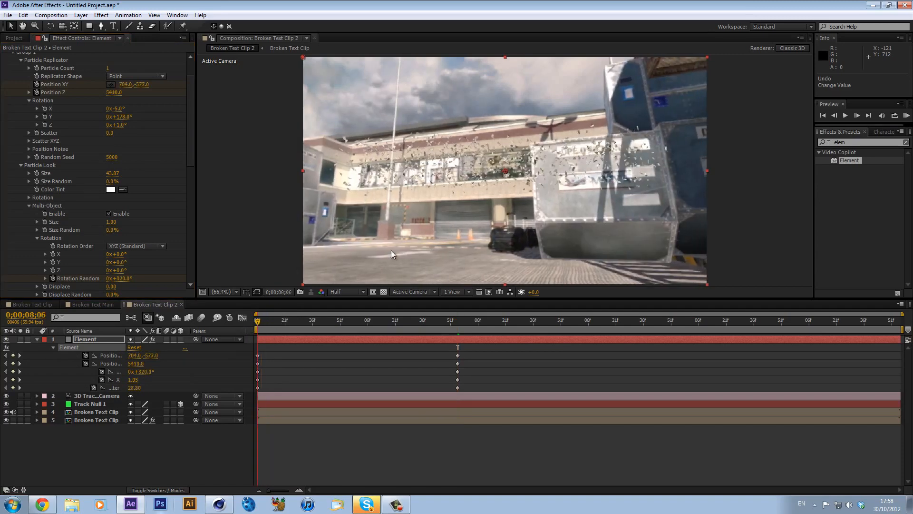
- Scrub between 0;00;08;06 and 0;00;10;23 to examine how the pieces assemble into the text
{"action": "left_click", "coordinate": [85, 413]}
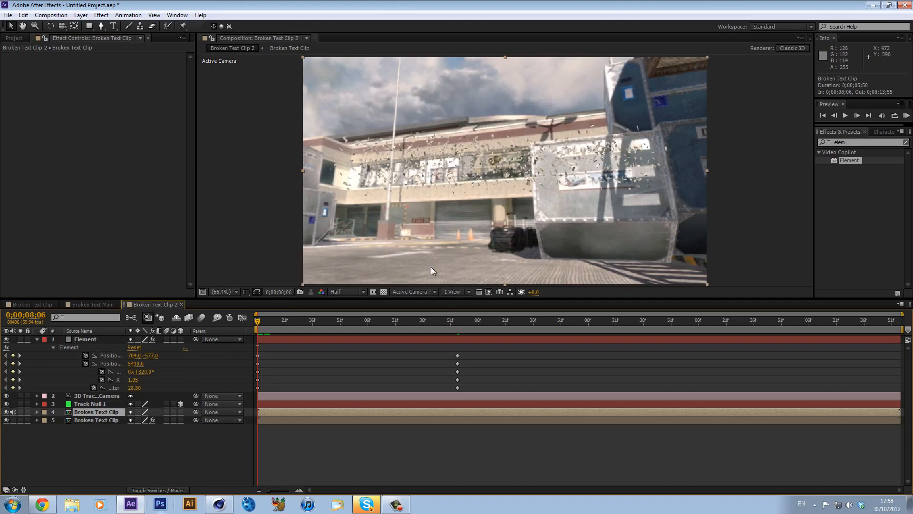
{"action": "left_click_drag", "start_coordinate": [287, 323], "coordinate": [326, 324]}
{"action": "left_click_drag", "start_coordinate": [398, 337], "coordinate": [457, 332]}
{"action": "left_click", "coordinate": [510, 324]}
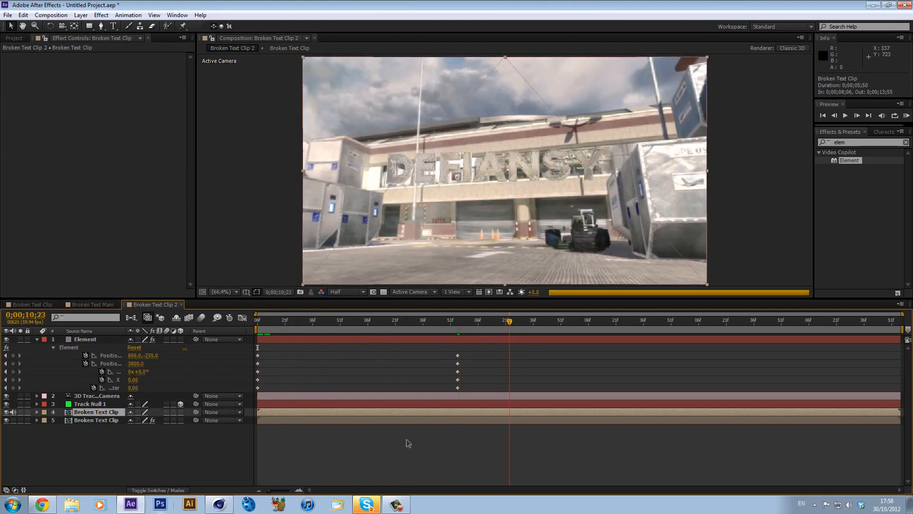
{"action": "left_click", "coordinate": [396, 504]}
{"action": "left_click", "coordinate": [390, 508]}
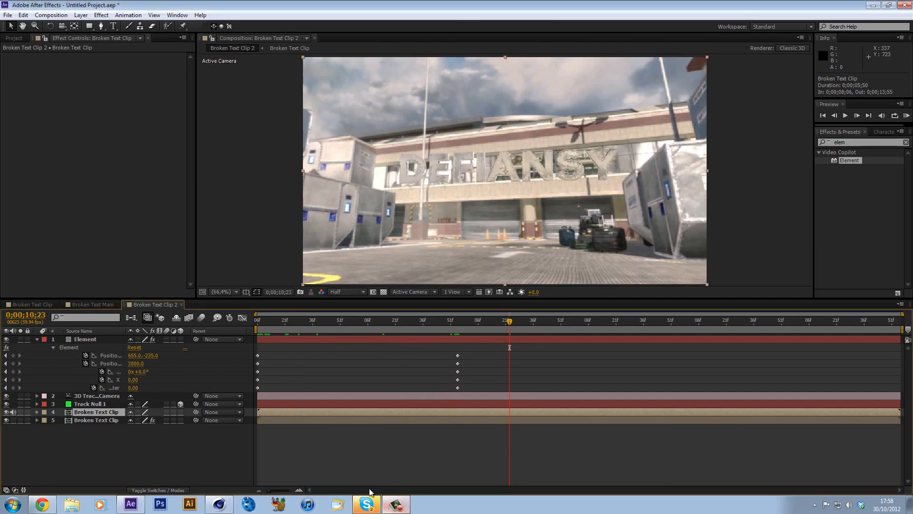
{"action": "left_click", "coordinate": [261, 324]}
{"action": "left_click_drag", "start_coordinate": [262, 324], "coordinate": [456, 326]}
- Add a parallel light with 50% intensity and shadow casting enabled
{"action": "left_click", "coordinate": [81, 15]}
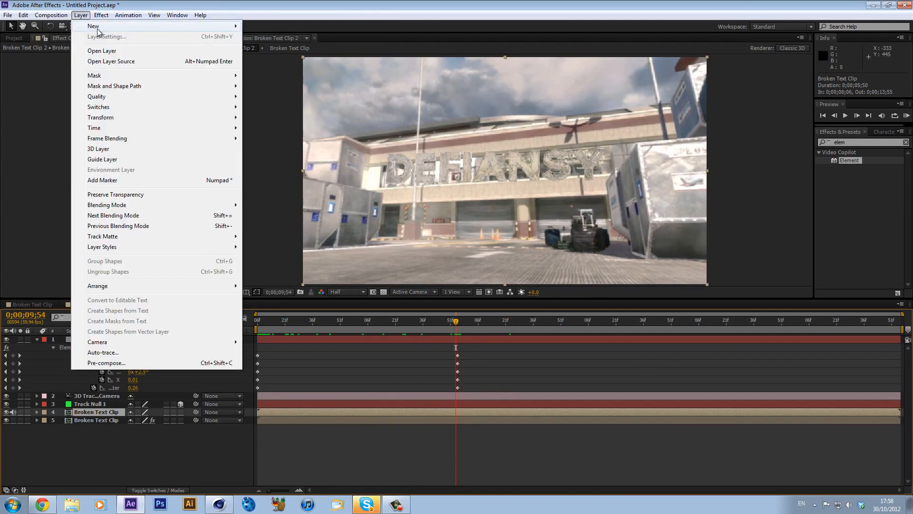
{"action": "mouse_move", "coordinate": [100, 26]}
{"action": "left_click", "coordinate": [247, 47]}
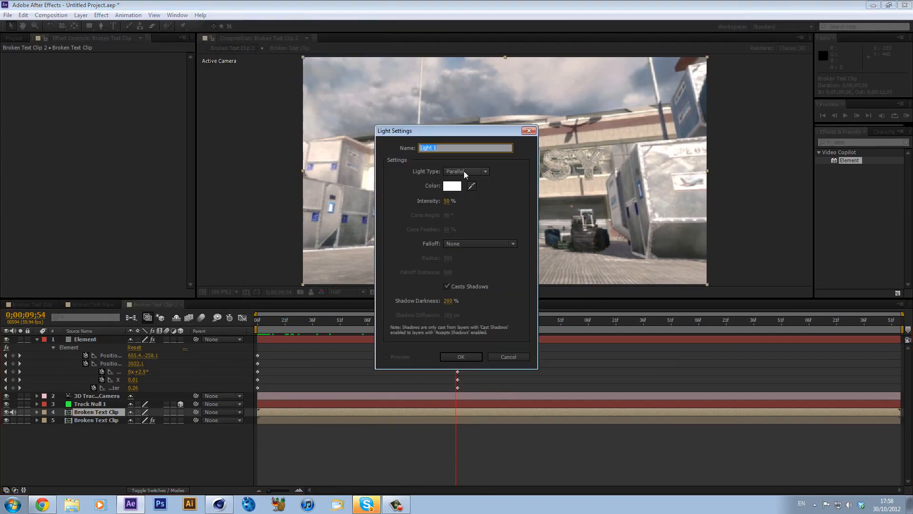
{"action": "left_click", "coordinate": [457, 356]}
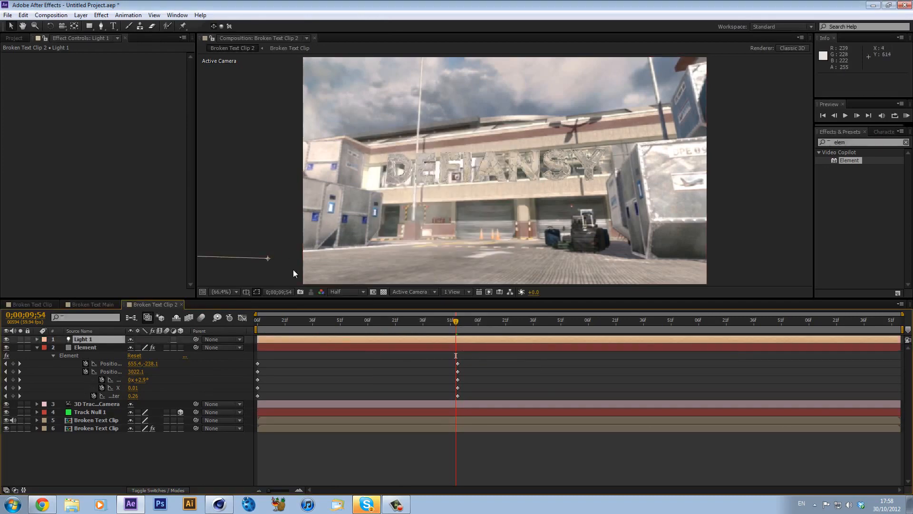
- Move the parallel light above the building to about 1312, -27, -330 and fit the composition view again
{"action": "scroll", "coordinate": [311, 217], "scroll_direction": "down", "scroll_amount": 3}
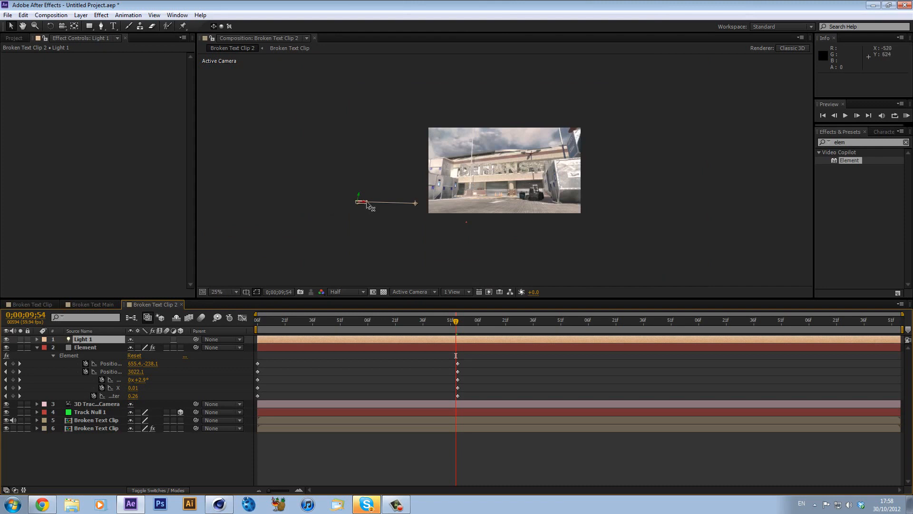
{"action": "left_click_drag", "start_coordinate": [368, 204], "coordinate": [481, 162]}
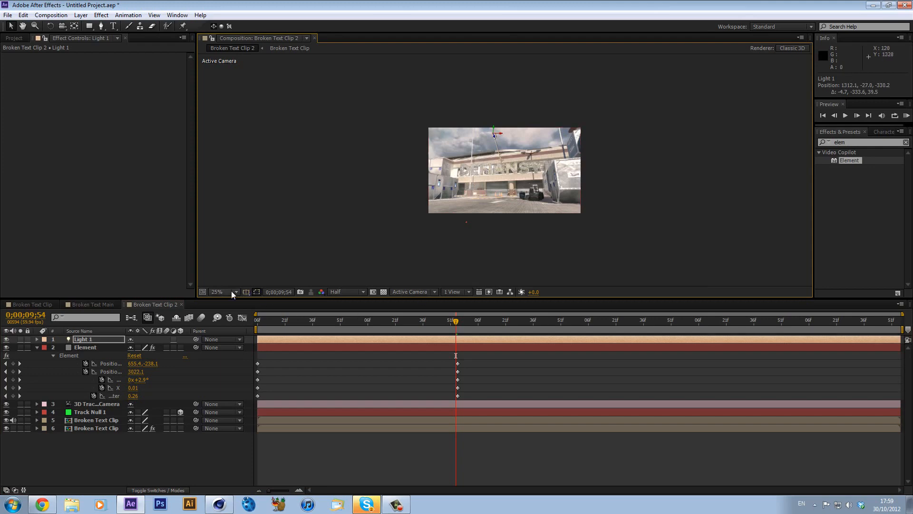
{"action": "left_click", "coordinate": [234, 292]}
{"action": "left_click", "coordinate": [236, 312]}
- Add a second light of type Ambient
{"action": "left_click", "coordinate": [80, 15]}
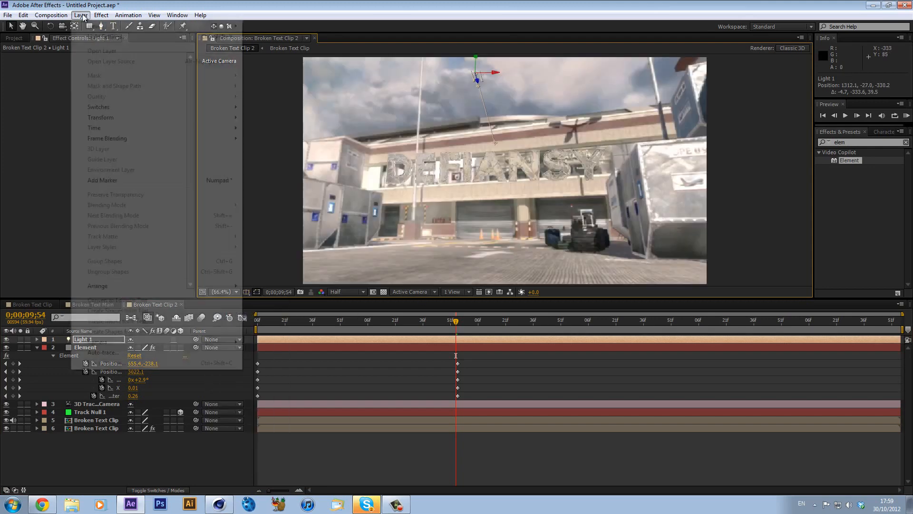
{"action": "mouse_move", "coordinate": [91, 27]}
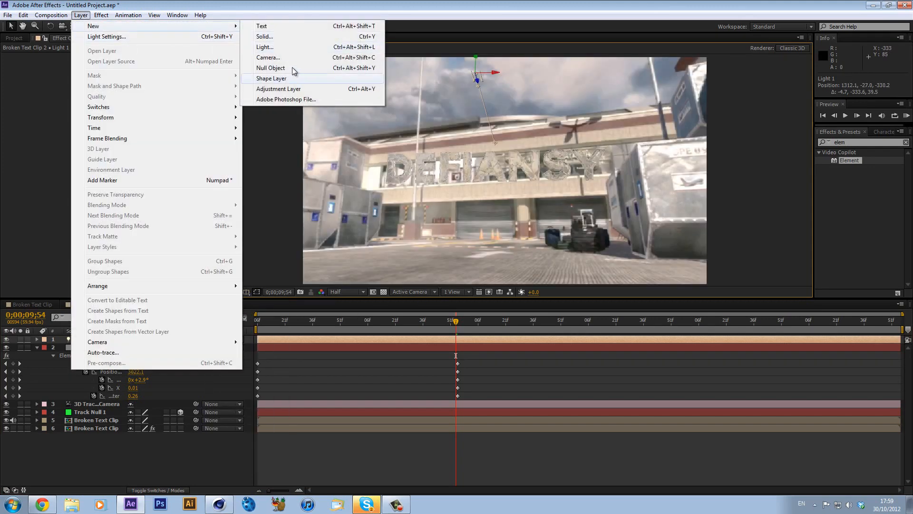
{"action": "left_click", "coordinate": [289, 47]}
{"action": "left_click", "coordinate": [471, 171]}
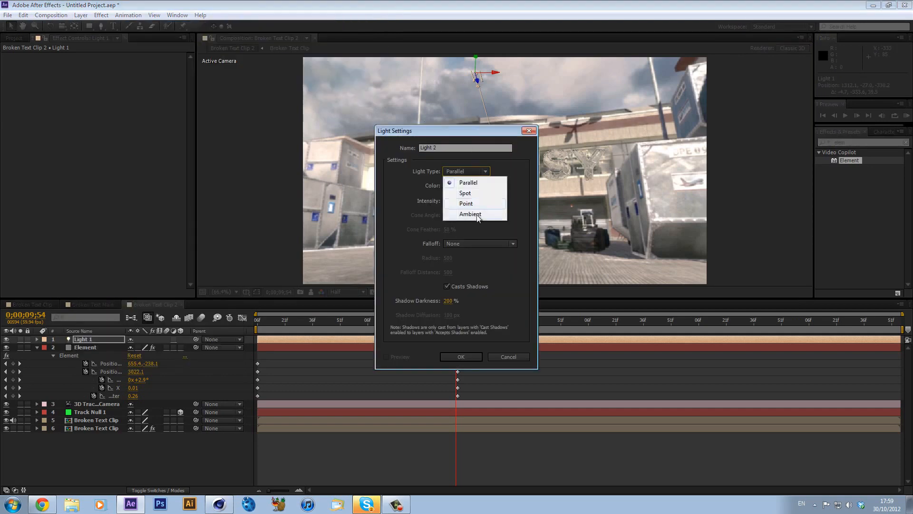
{"action": "left_click", "coordinate": [470, 214]}
{"action": "left_click", "coordinate": [460, 357]}
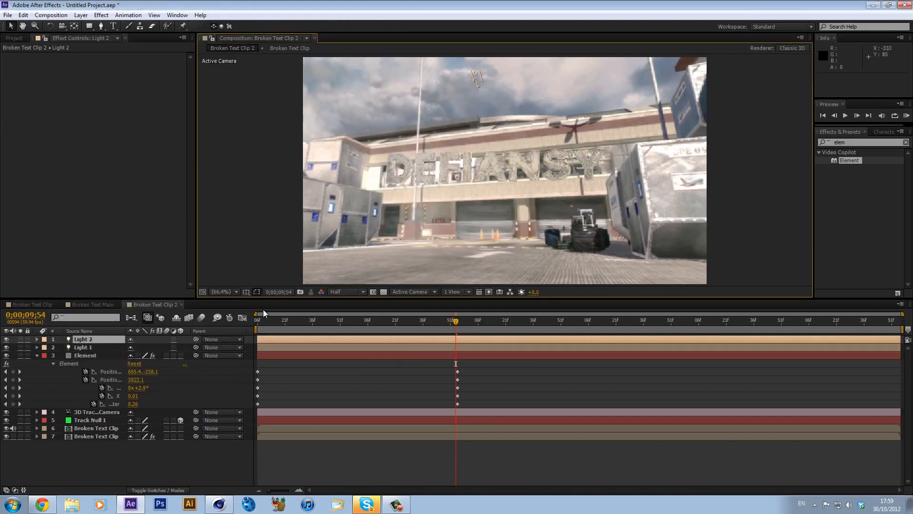
- Check the lit animation, then apply Easy Ease Out to all Element keyframes at 0;00;08;06
{"action": "left_click", "coordinate": [293, 322]}
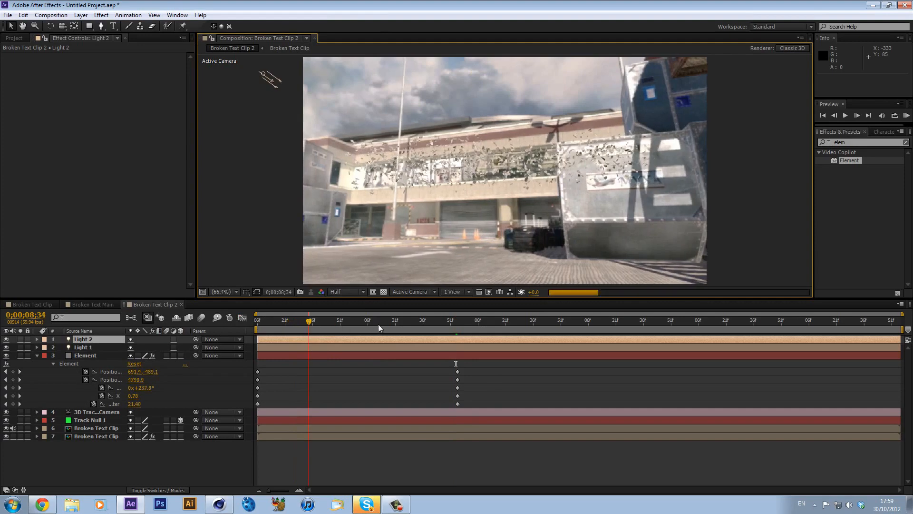
{"action": "left_click", "coordinate": [416, 327]}
{"action": "left_click_drag", "start_coordinate": [485, 327], "coordinate": [241, 329]}
{"action": "left_click_drag", "start_coordinate": [256, 362], "coordinate": [258, 404]}
{"action": "right_click", "coordinate": [257, 404]}
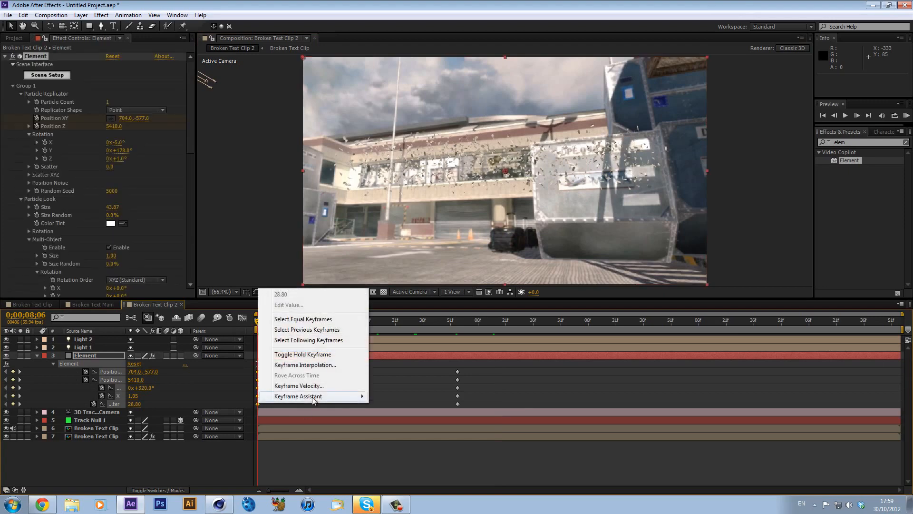
{"action": "mouse_move", "coordinate": [329, 396]}
{"action": "left_click", "coordinate": [415, 438]}
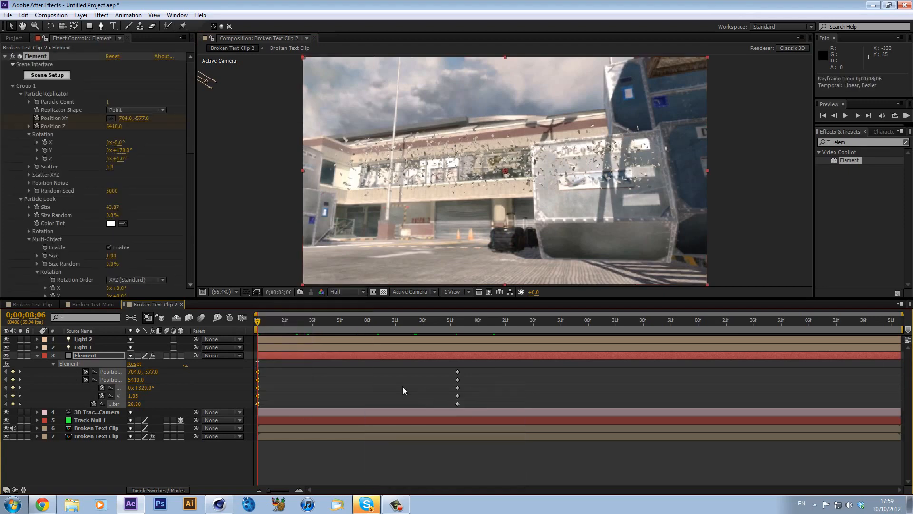
- Apply Easy Ease In to all Element keyframes at 0;00;09;55 and scrub through the eased animation
{"action": "left_click_drag", "start_coordinate": [260, 321], "coordinate": [402, 332]}
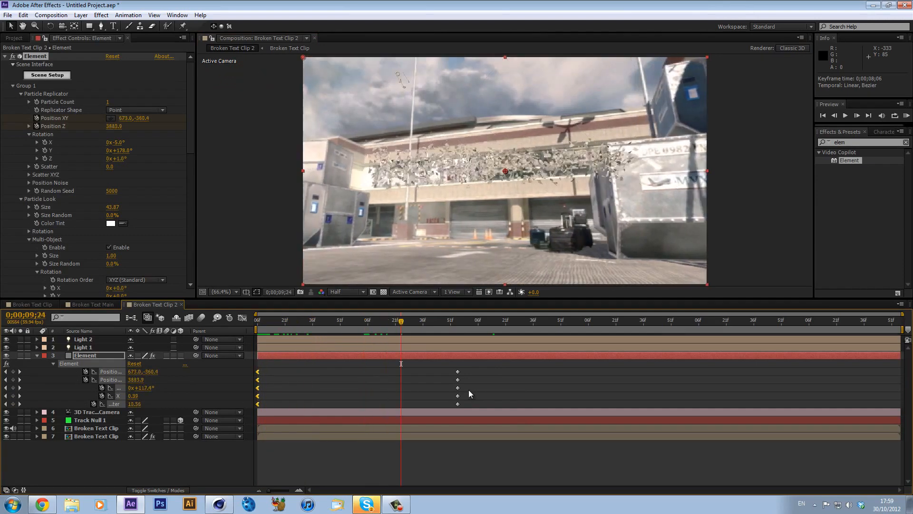
{"action": "left_click_drag", "start_coordinate": [451, 366], "coordinate": [458, 403]}
{"action": "right_click", "coordinate": [458, 404]}
{"action": "mouse_move", "coordinate": [499, 402]}
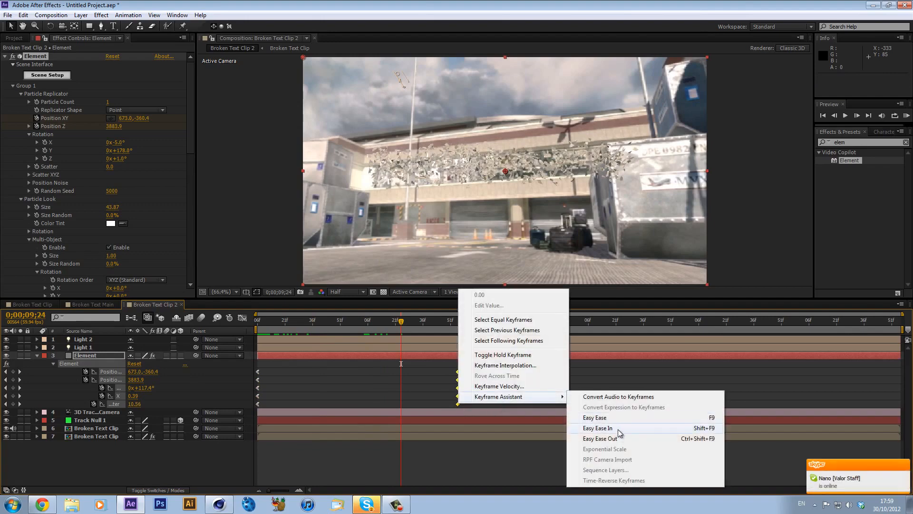
{"action": "left_click", "coordinate": [619, 430]}
{"action": "left_click_drag", "start_coordinate": [436, 323], "coordinate": [411, 333]}
{"action": "left_click_drag", "start_coordinate": [434, 327], "coordinate": [492, 321]}
{"action": "left_click_drag", "start_coordinate": [553, 316], "coordinate": [645, 308]}
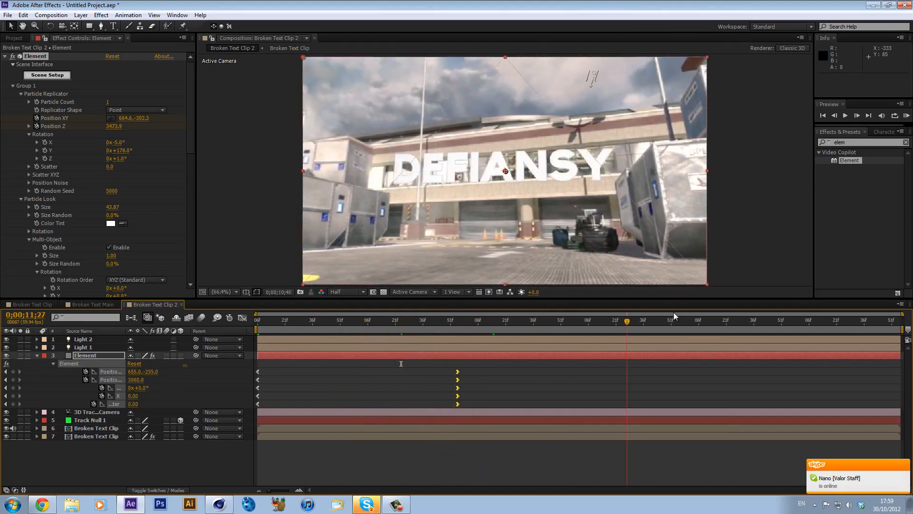
- Return to 0;00;08;06, set the Element Particle Look size to 46.52, and scrub to 0;00;10;34 to check the text
{"action": "left_click", "coordinate": [839, 324]}
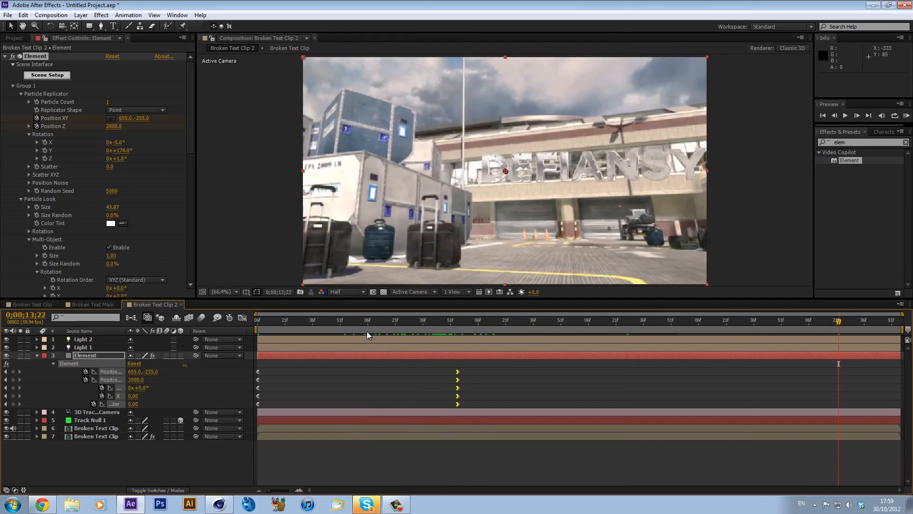
{"action": "left_click_drag", "start_coordinate": [279, 328], "coordinate": [199, 326]}
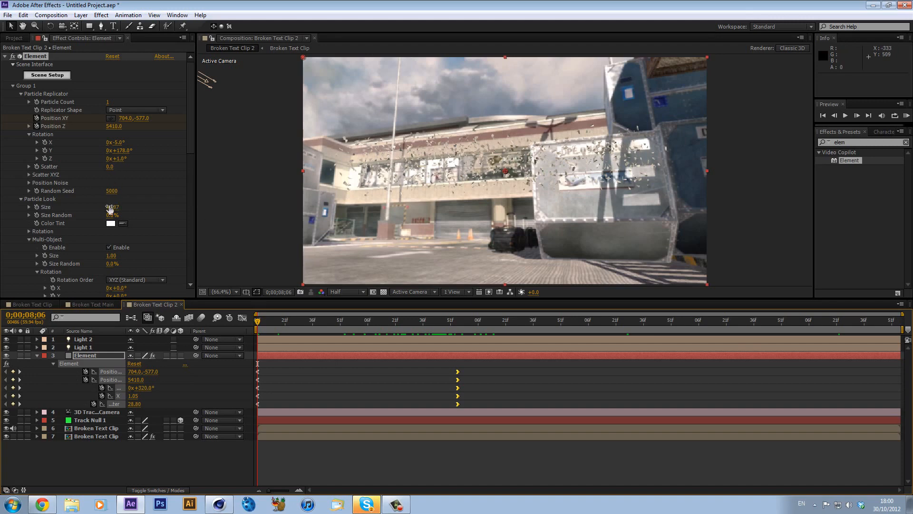
{"action": "left_click_drag", "start_coordinate": [110, 208], "coordinate": [162, 209]}
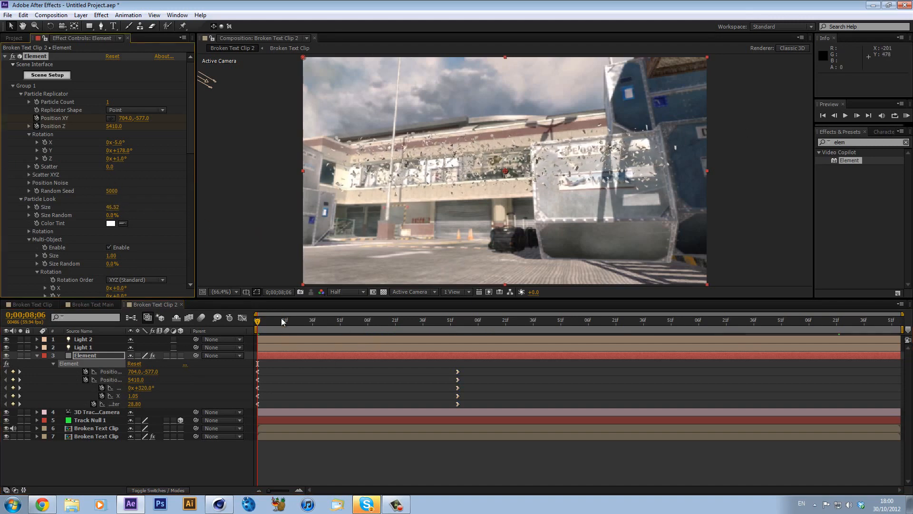
{"action": "left_click_drag", "start_coordinate": [283, 321], "coordinate": [530, 344]}
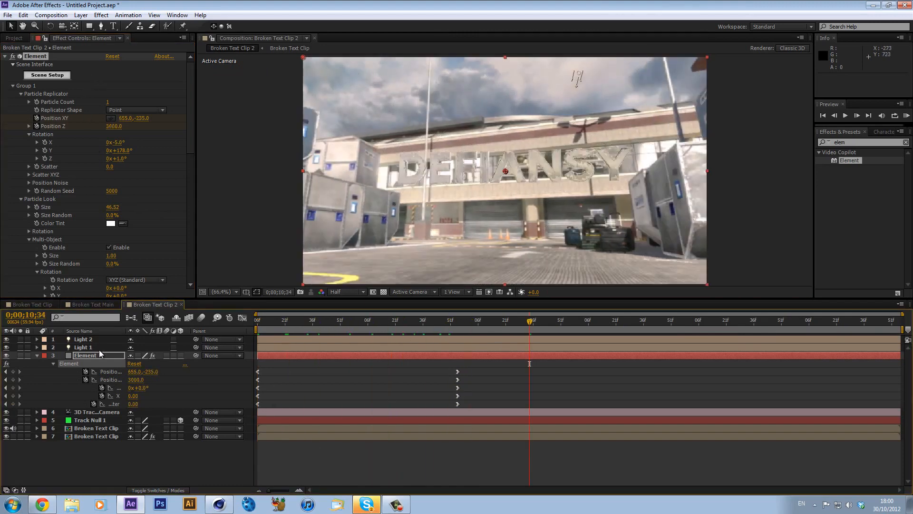
- Clear the Element layer and keyframe selection and scrub the finished text animation from its start to 0;00;10;03
{"action": "left_click", "coordinate": [100, 354]}
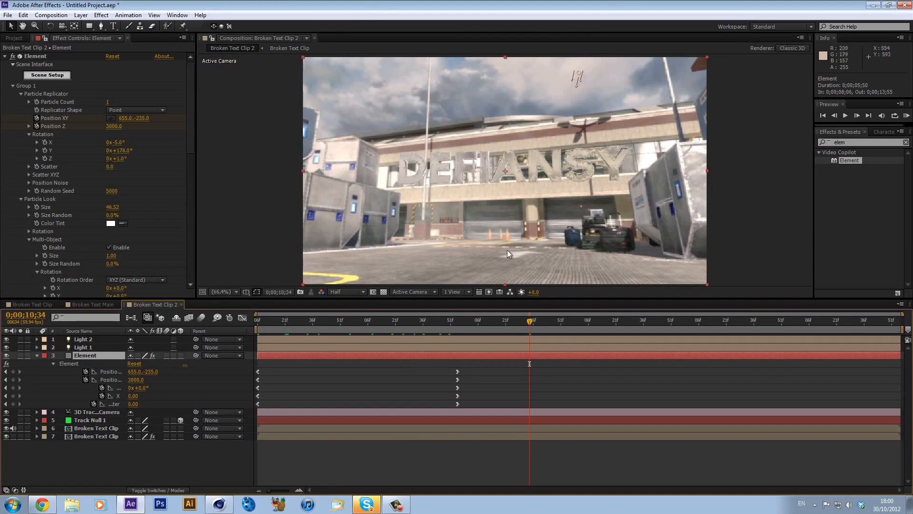
{"action": "left_click_drag", "start_coordinate": [255, 365], "coordinate": [289, 406]}
{"action": "left_click", "coordinate": [510, 395]}
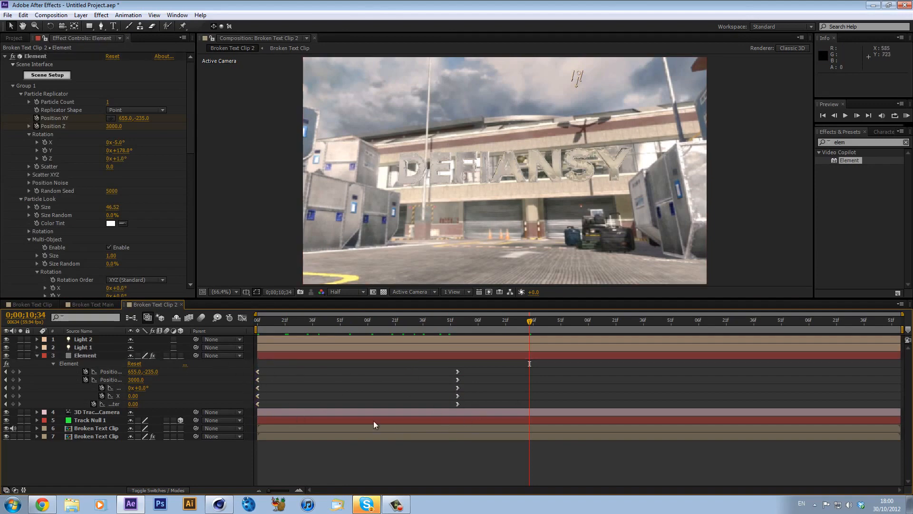
{"action": "left_click", "coordinate": [41, 55]}
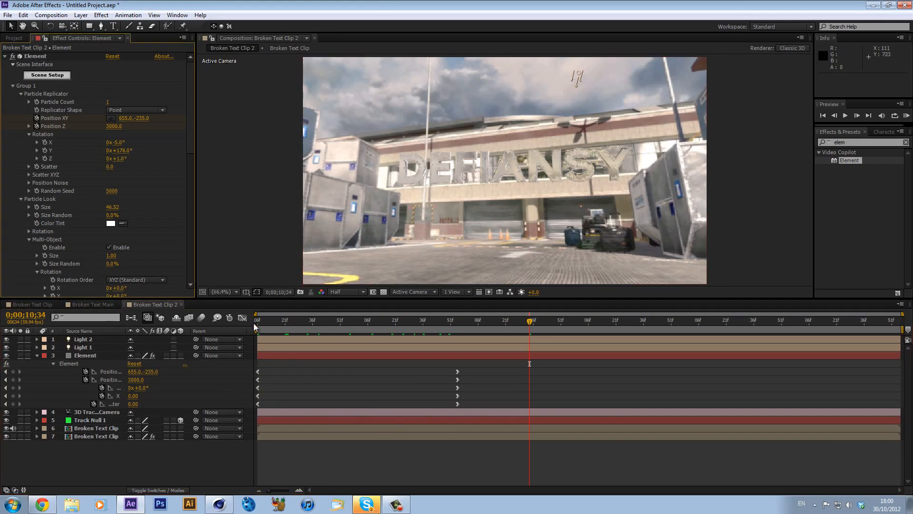
{"action": "left_click_drag", "start_coordinate": [255, 323], "coordinate": [479, 327]}
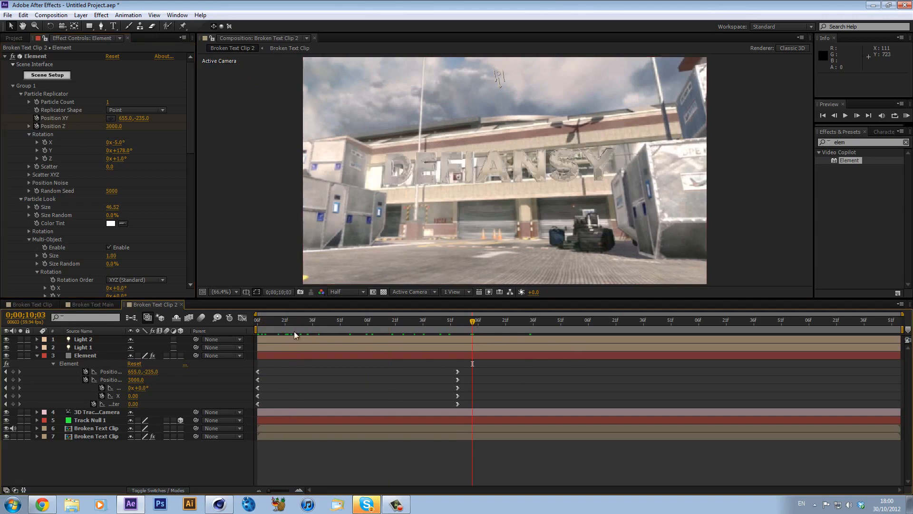
{"action": "left_click", "coordinate": [396, 501]}
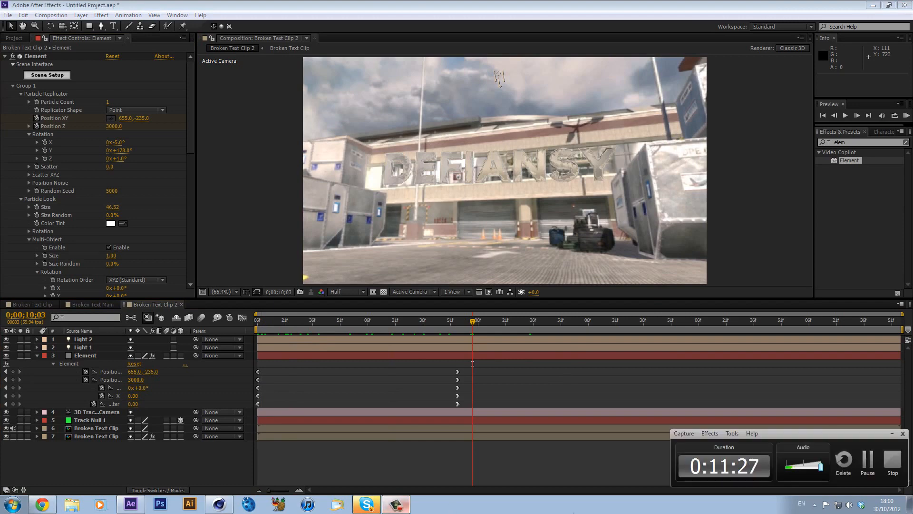